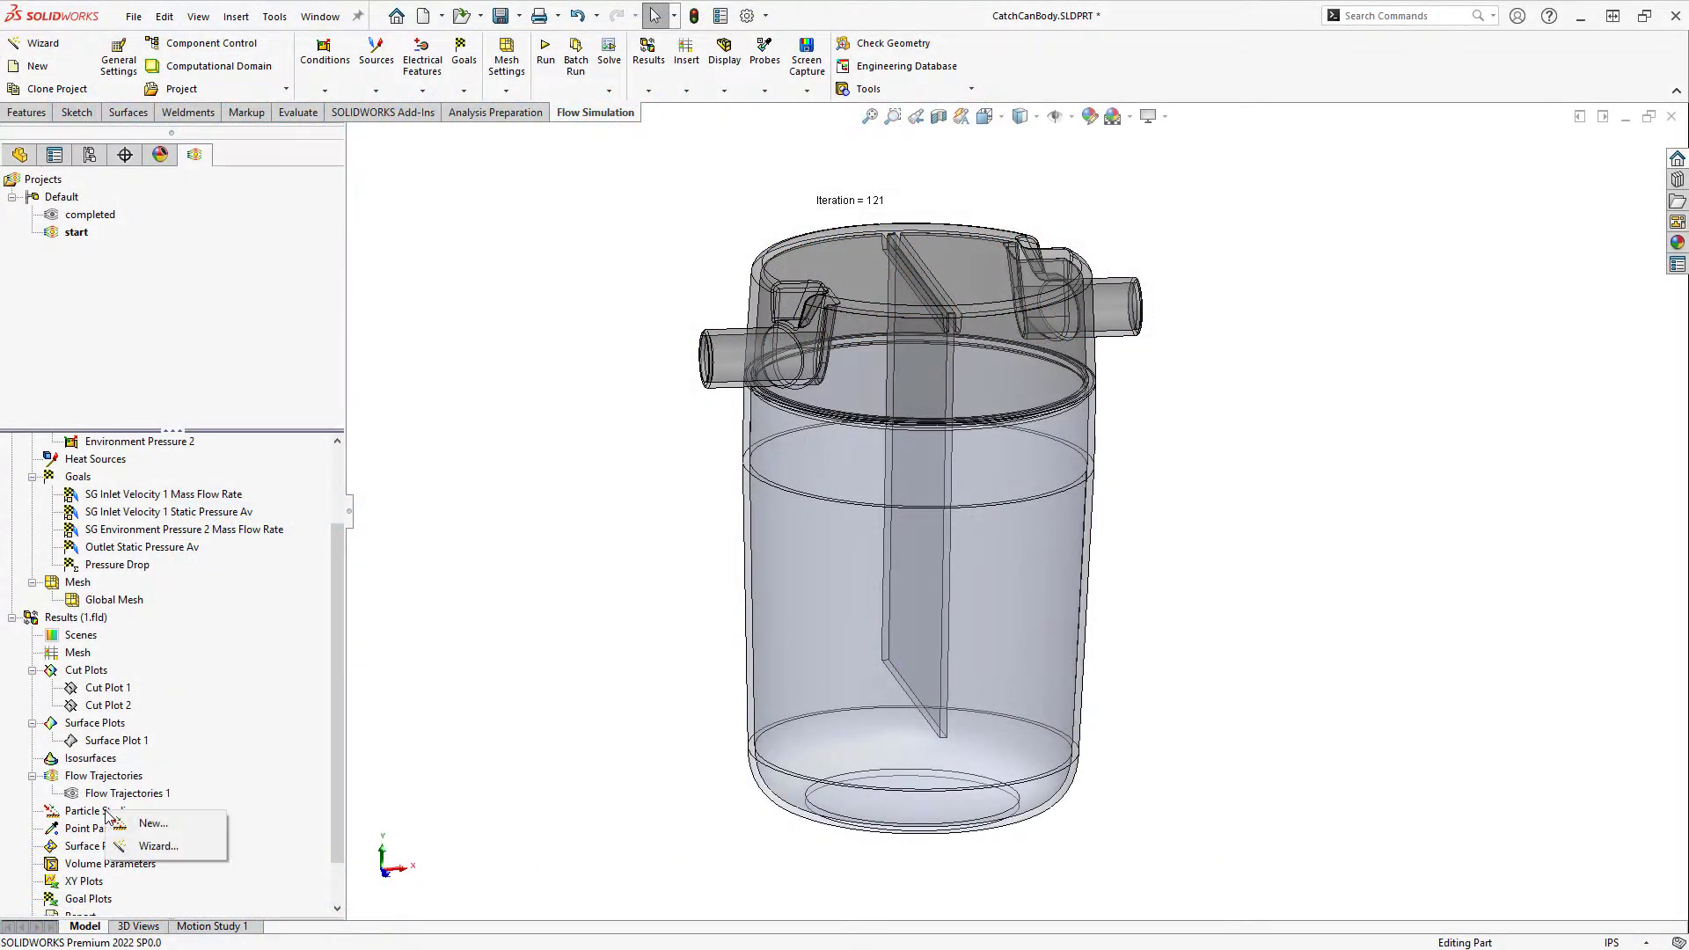
Start the particle study wizard and use the inlet face as the injection's starting points
left_click(160, 846)
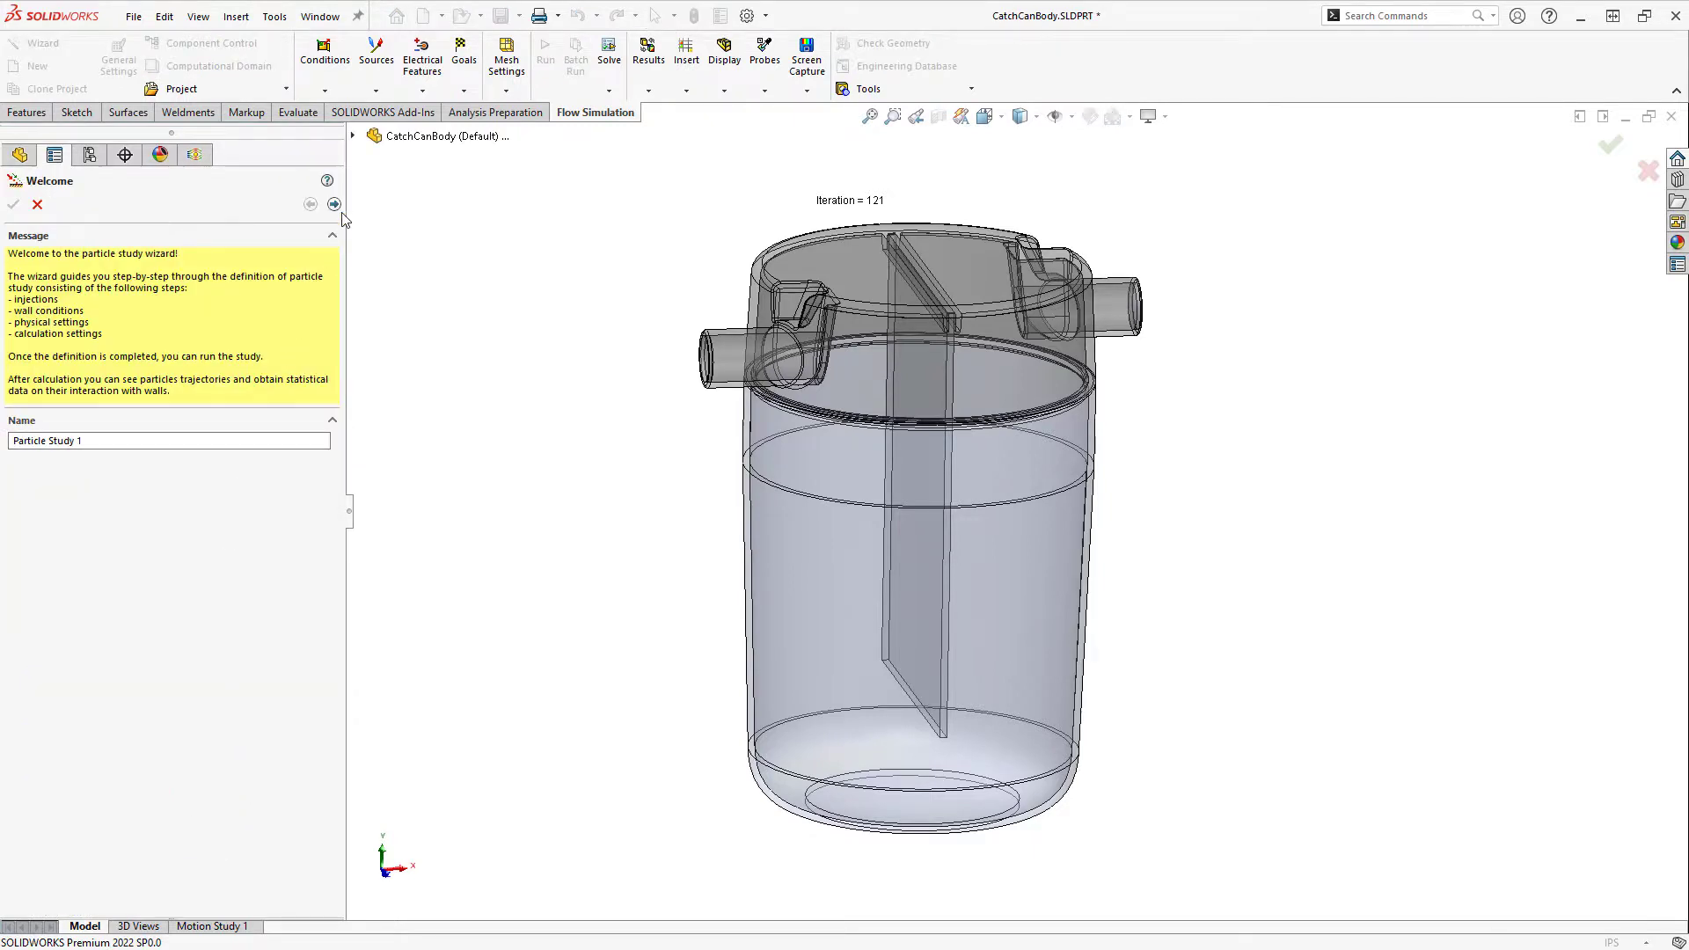
left_click(334, 204)
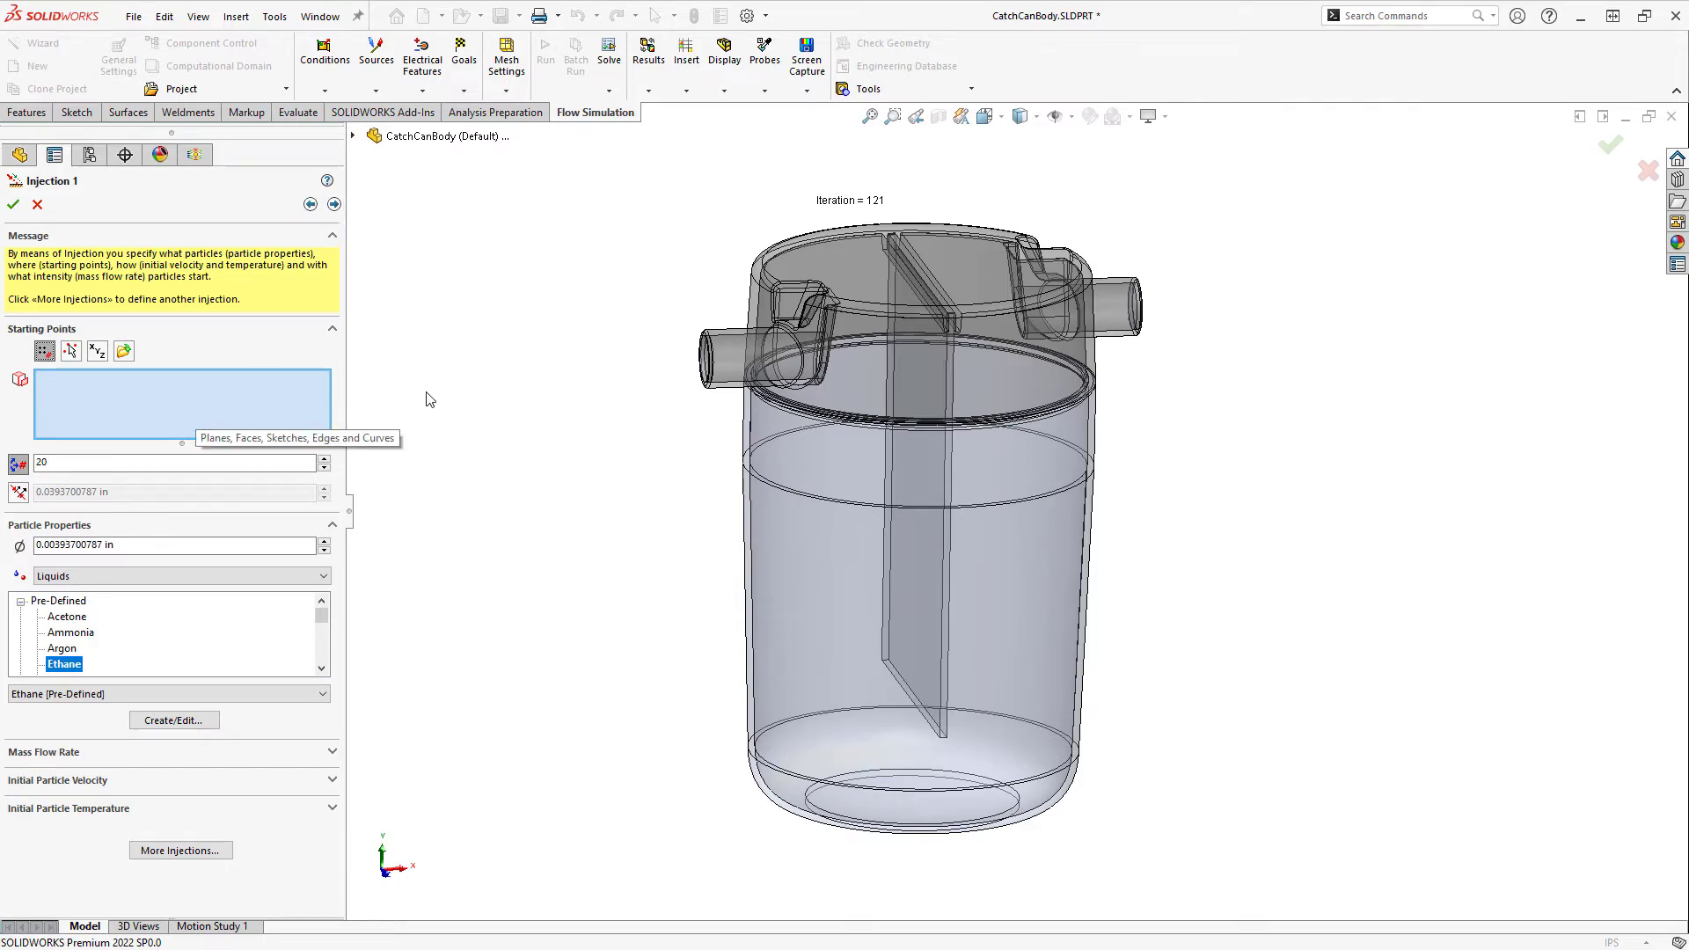
scroll(769, 354, "down", 6)
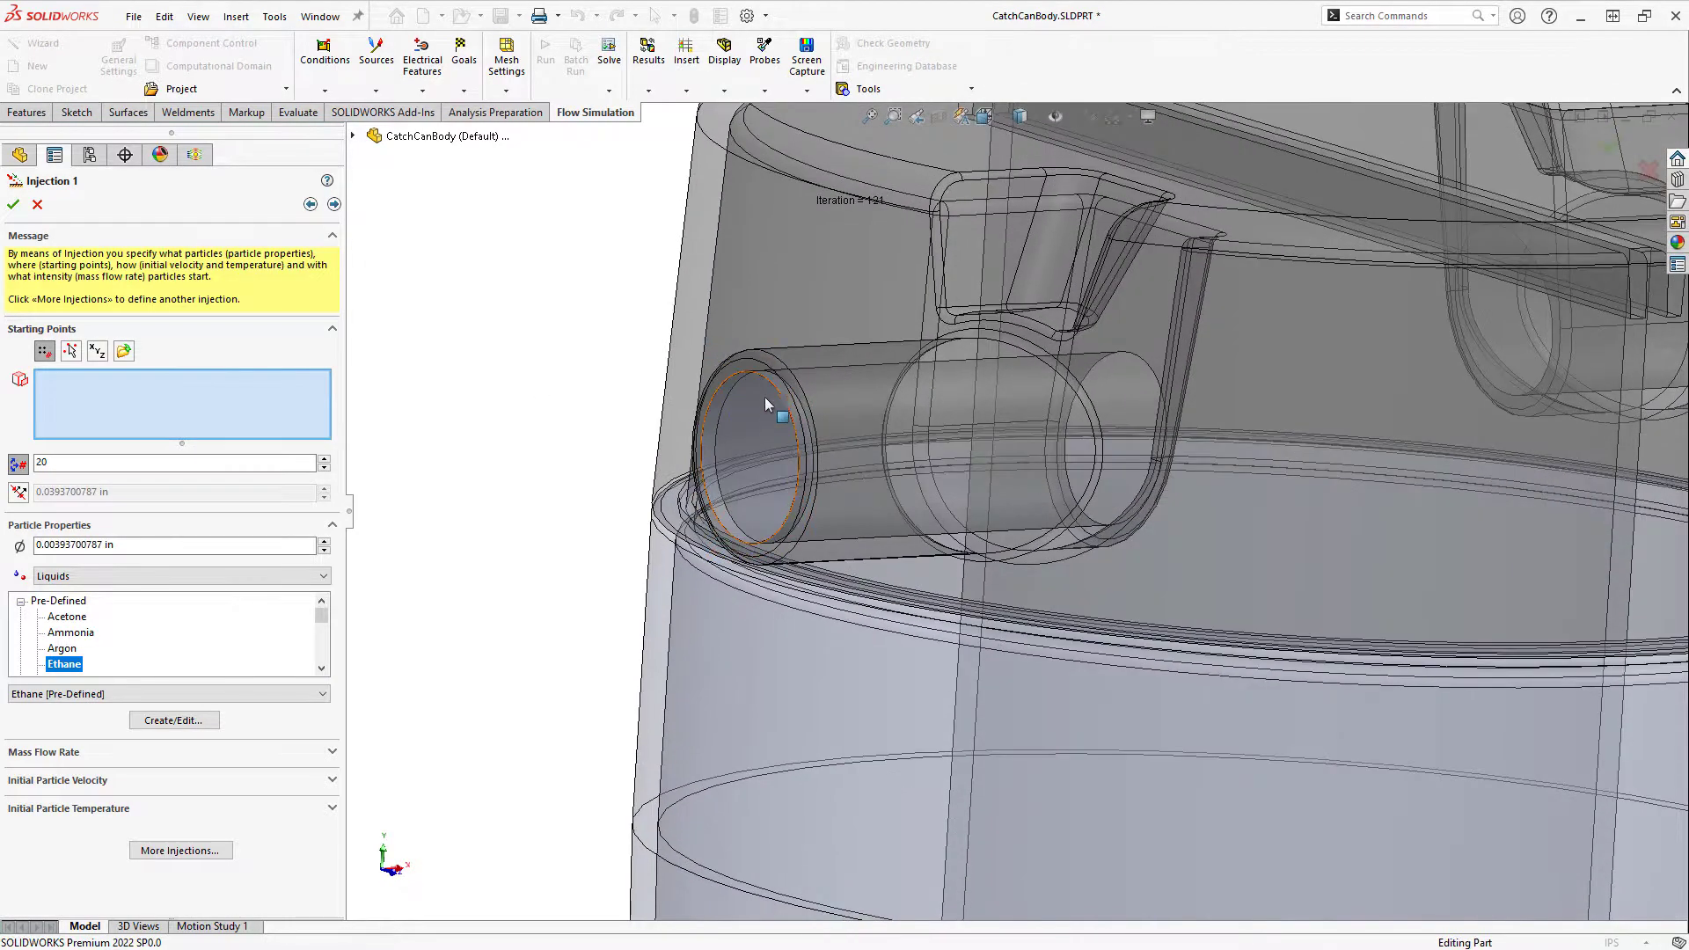
right_click(764, 409)
left_click(819, 459)
left_click(888, 492)
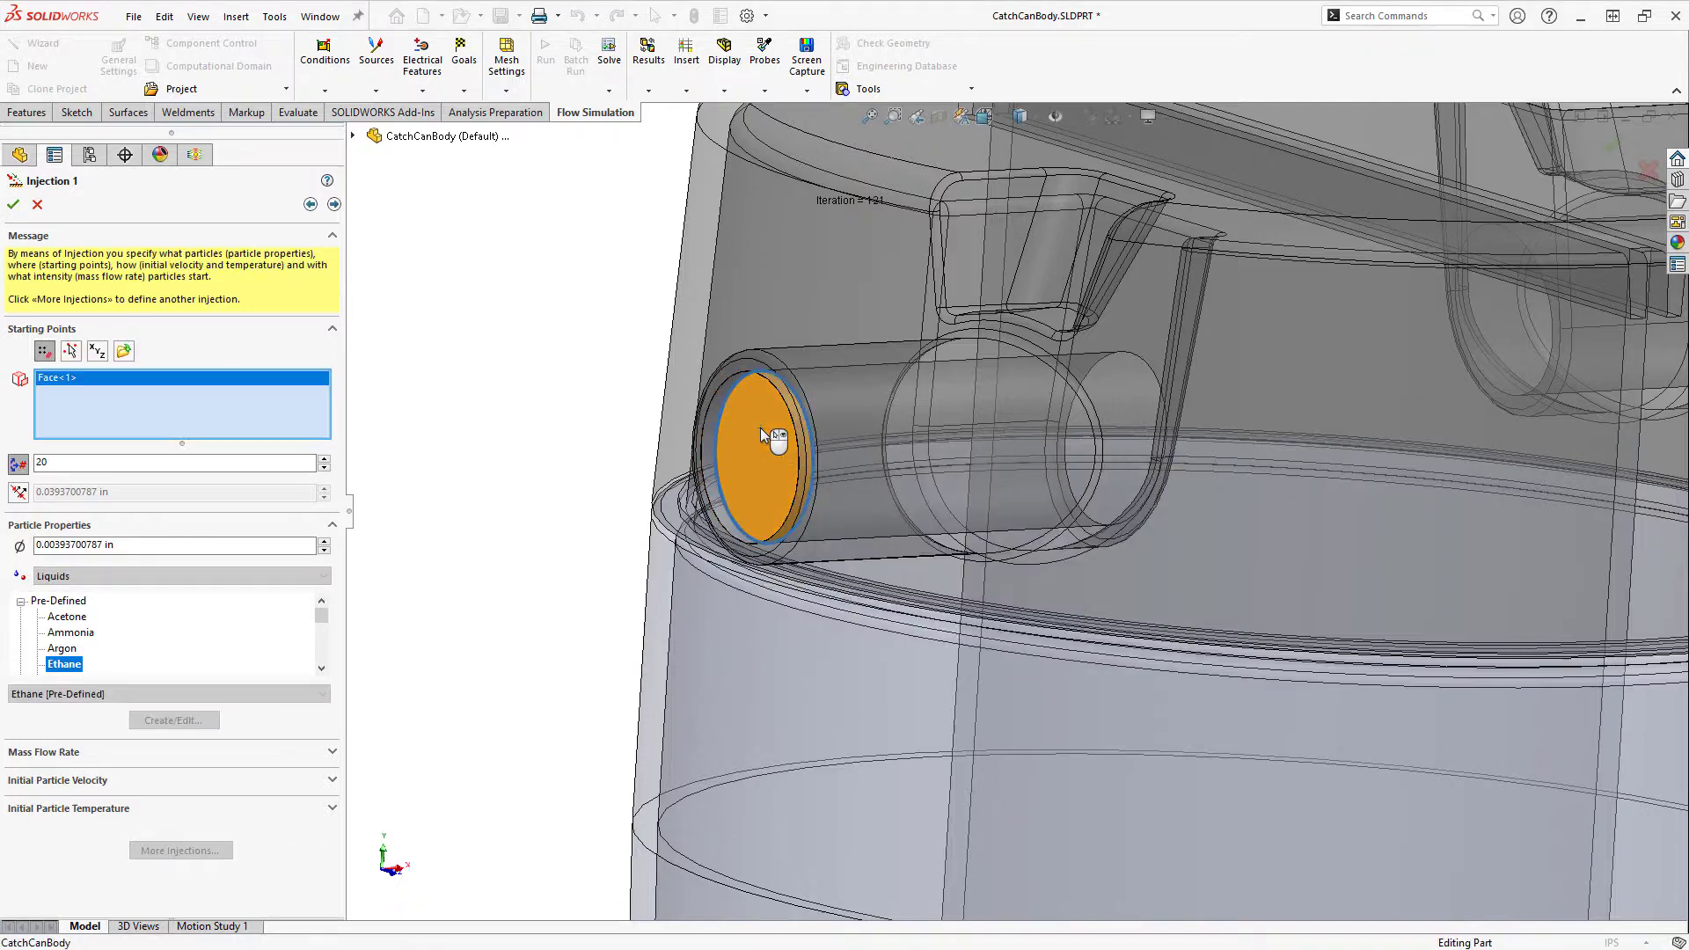
Set 500 particle points of Water with a 0.0005 in diameter
double_click(136, 463)
type("5")
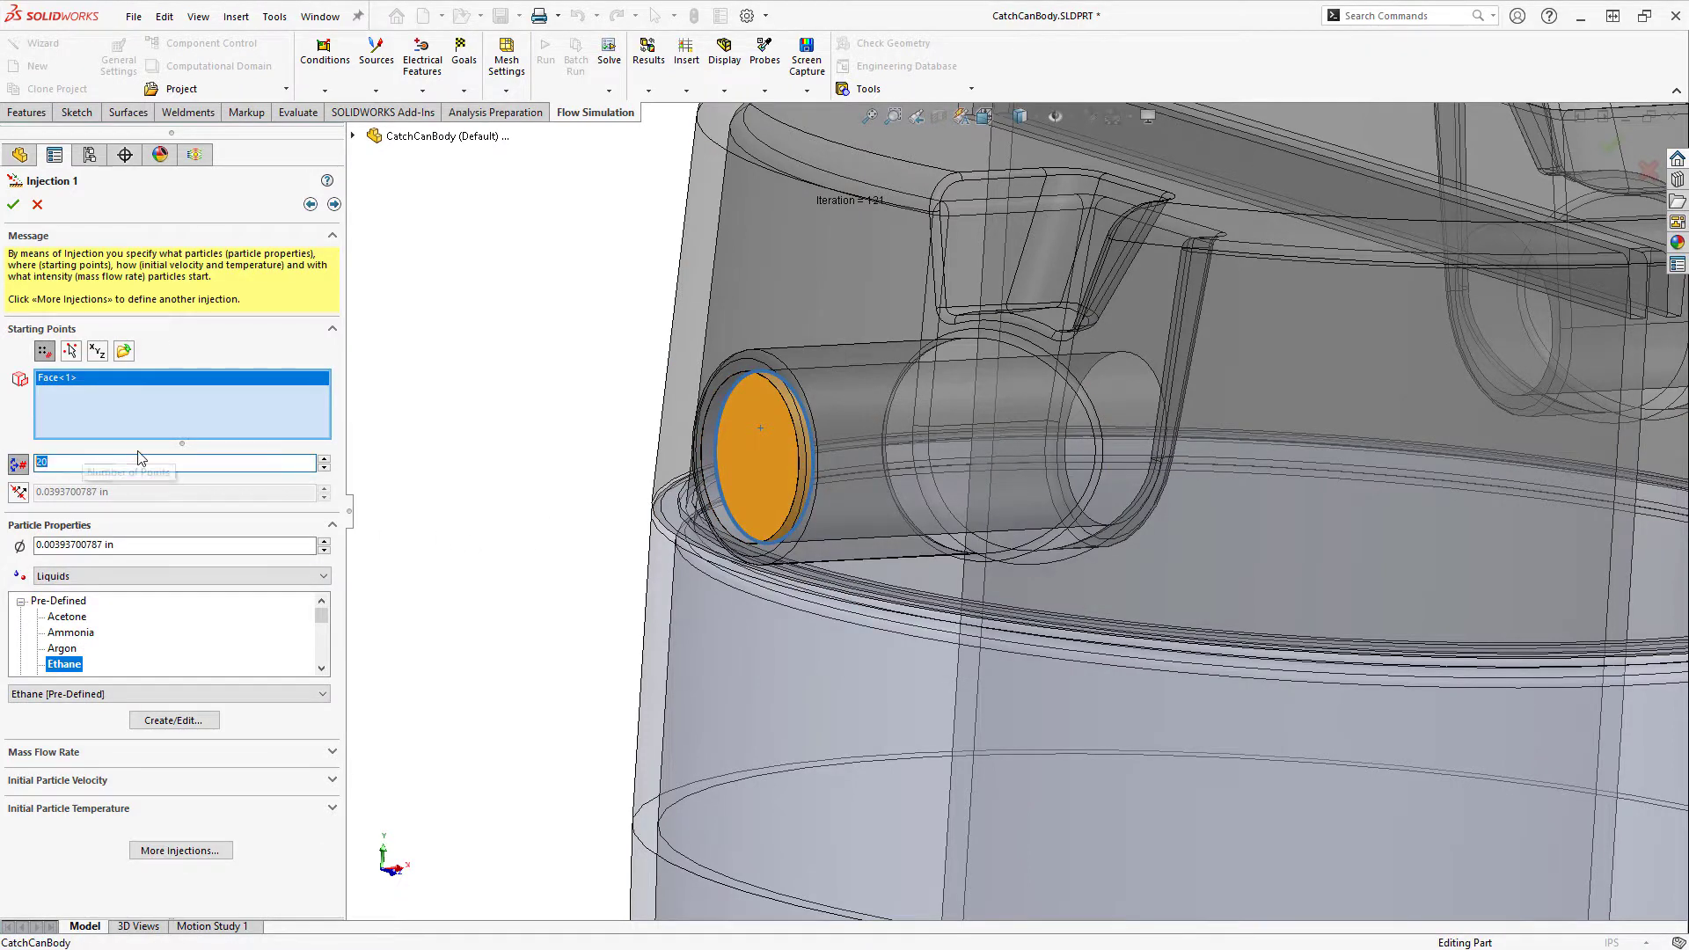
type("00")
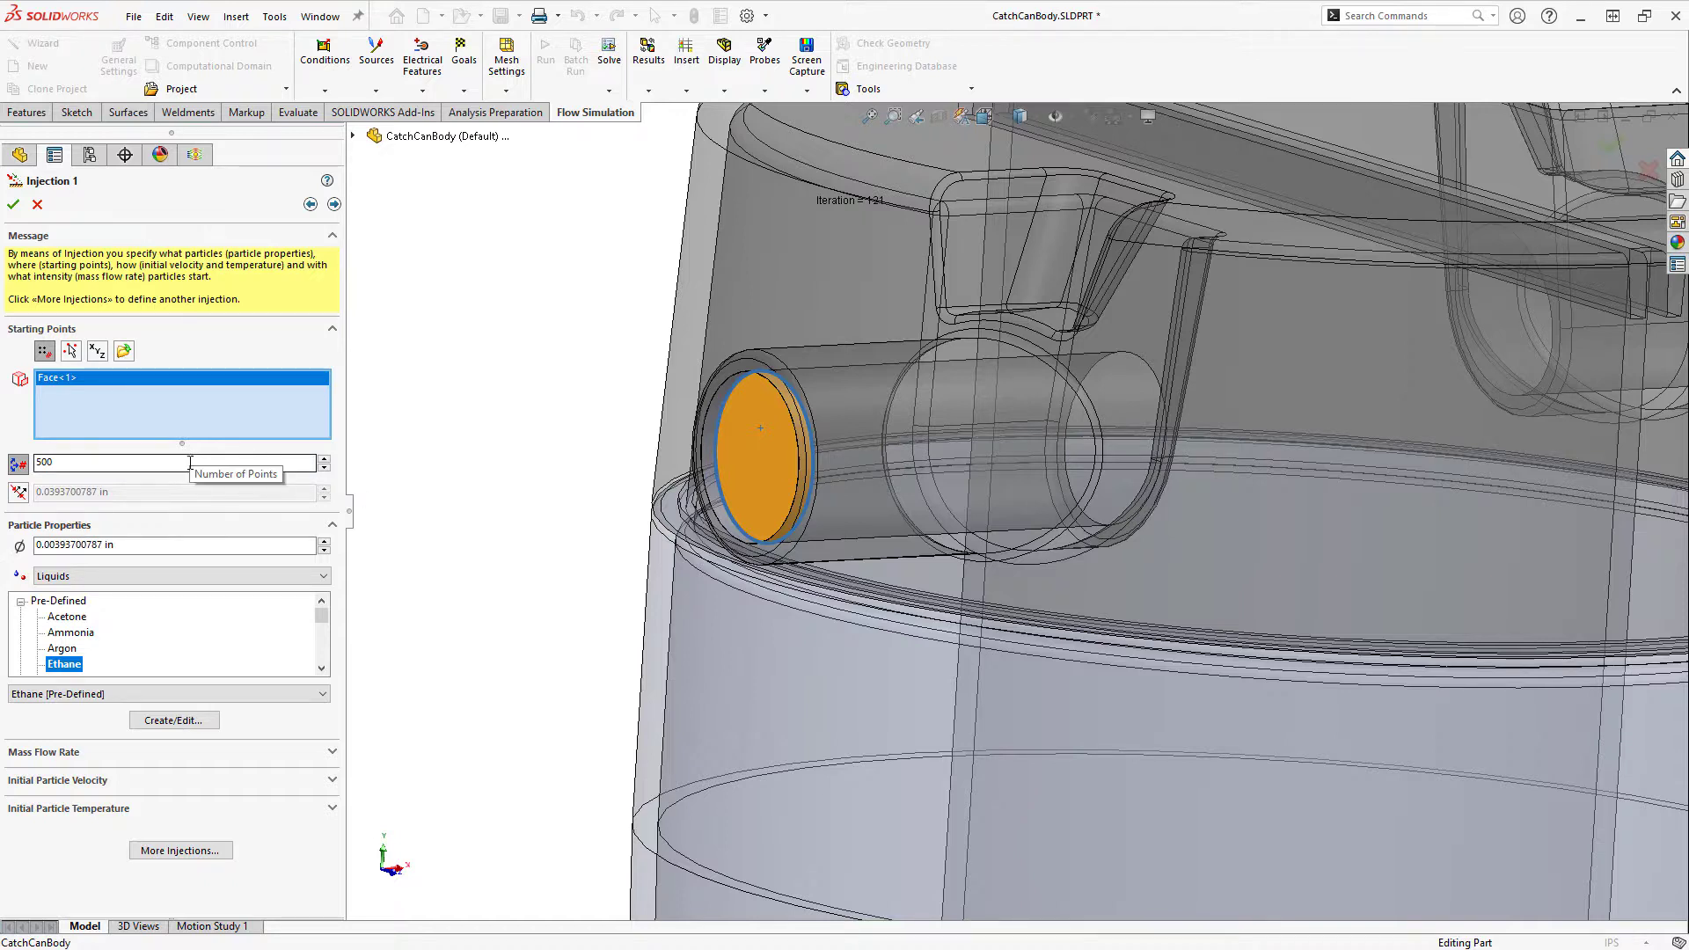
scroll(143, 626, "down", 6)
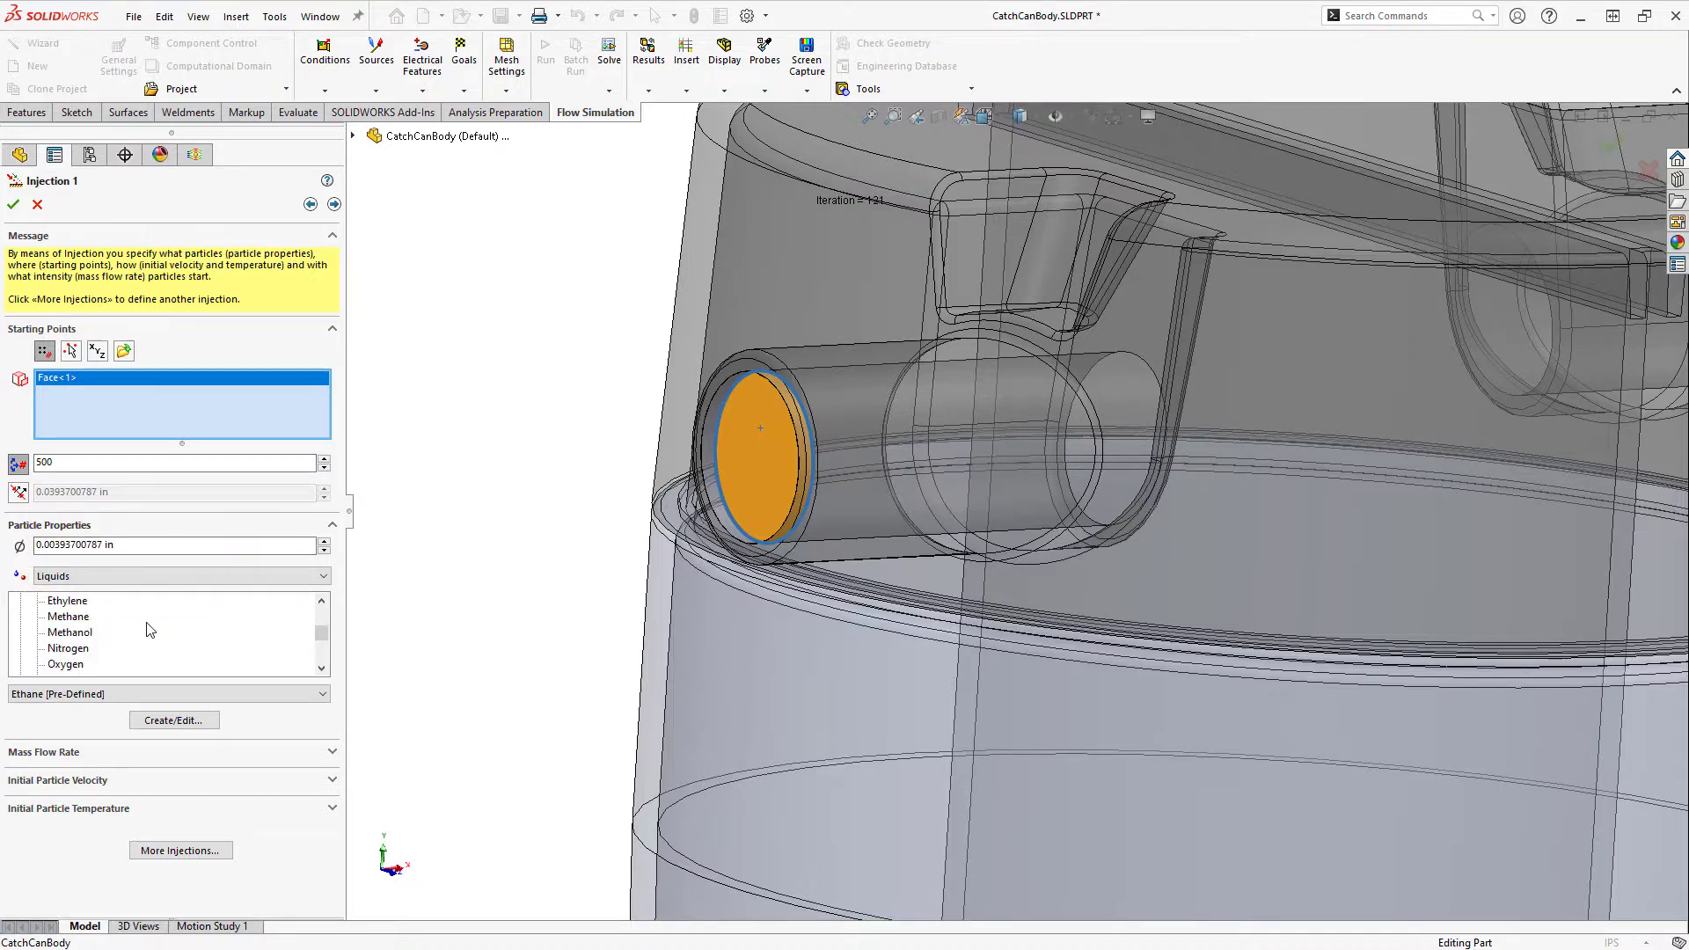
left_click(66, 664)
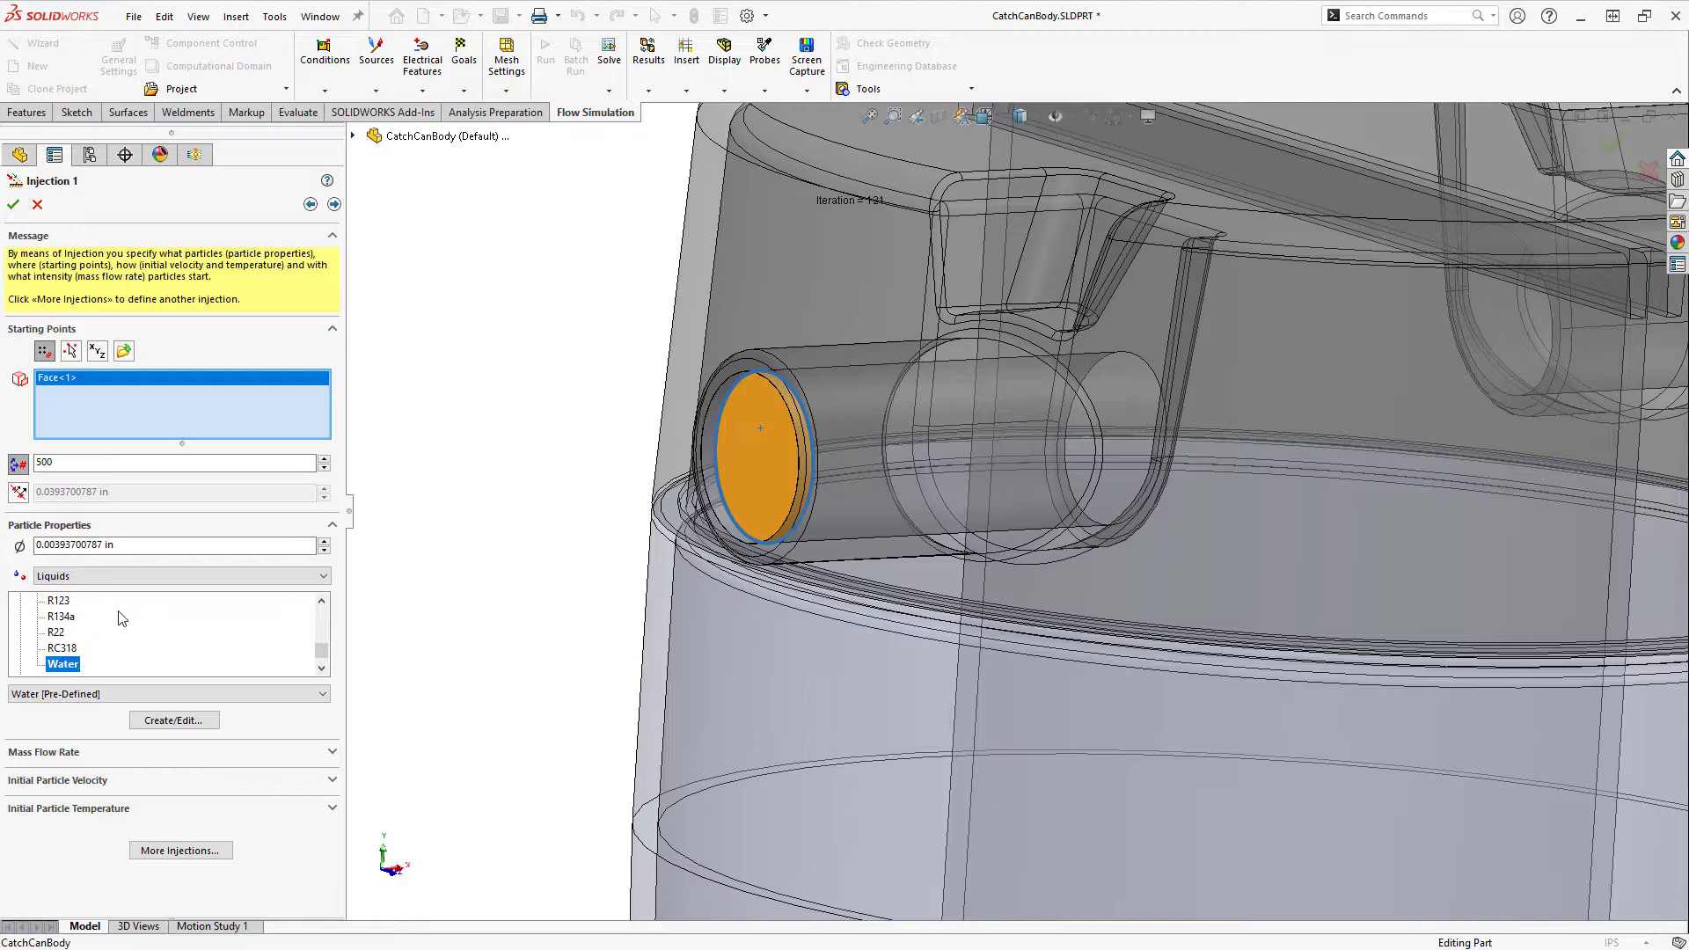
left_click(123, 544)
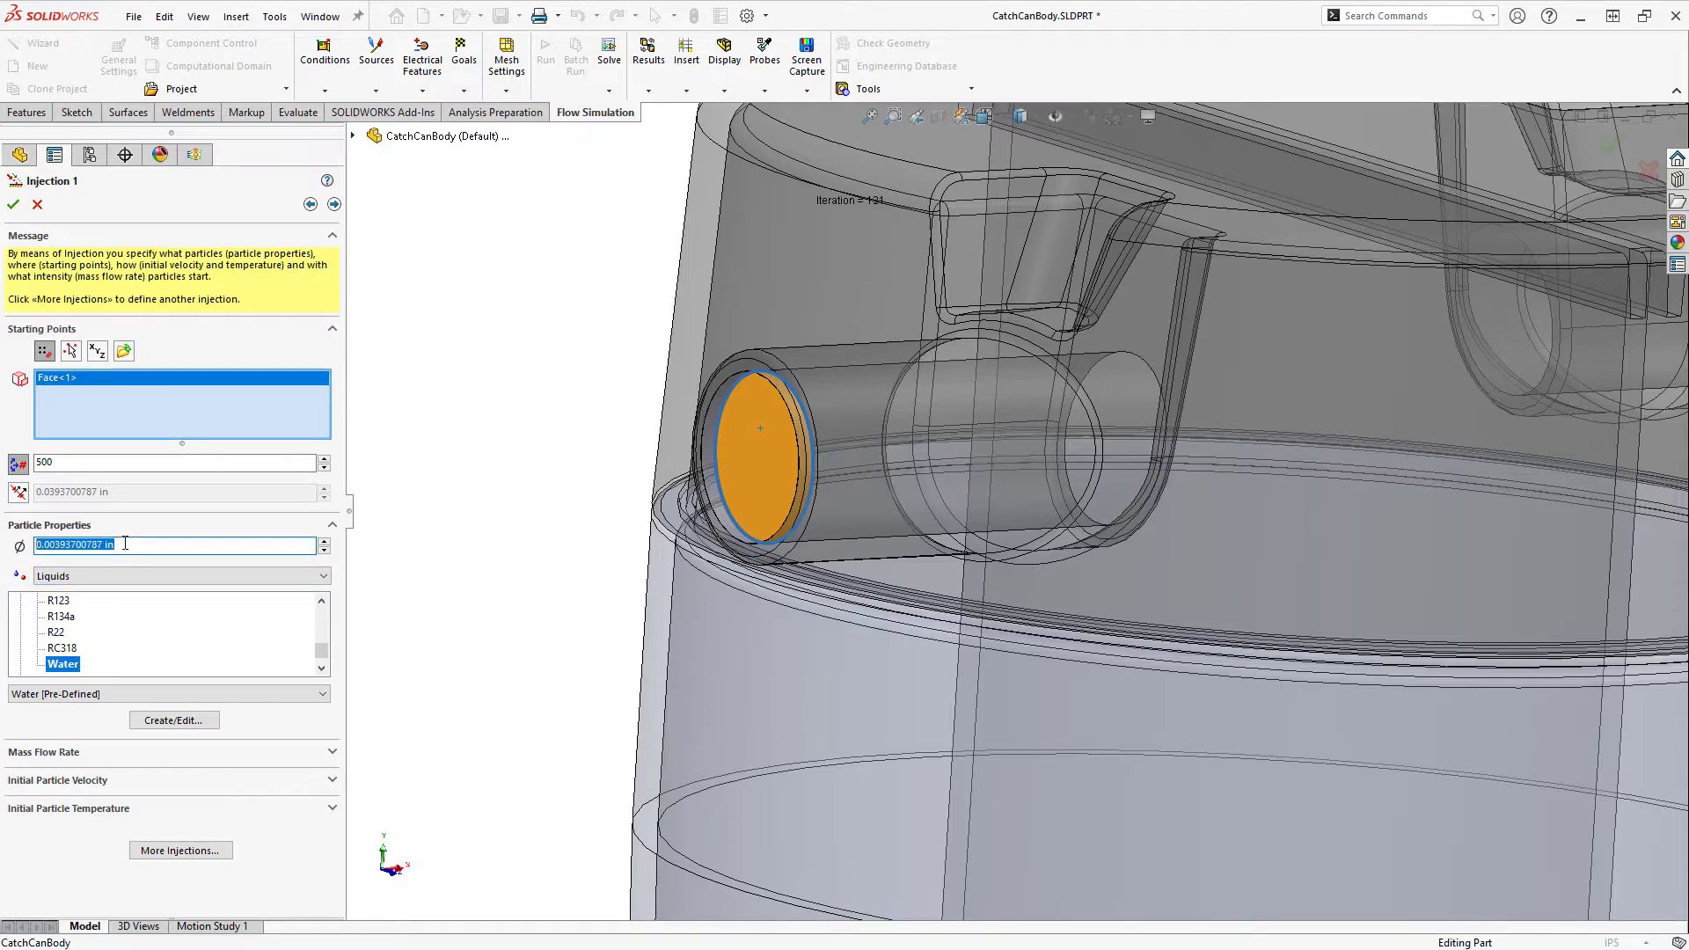
type(".0005")
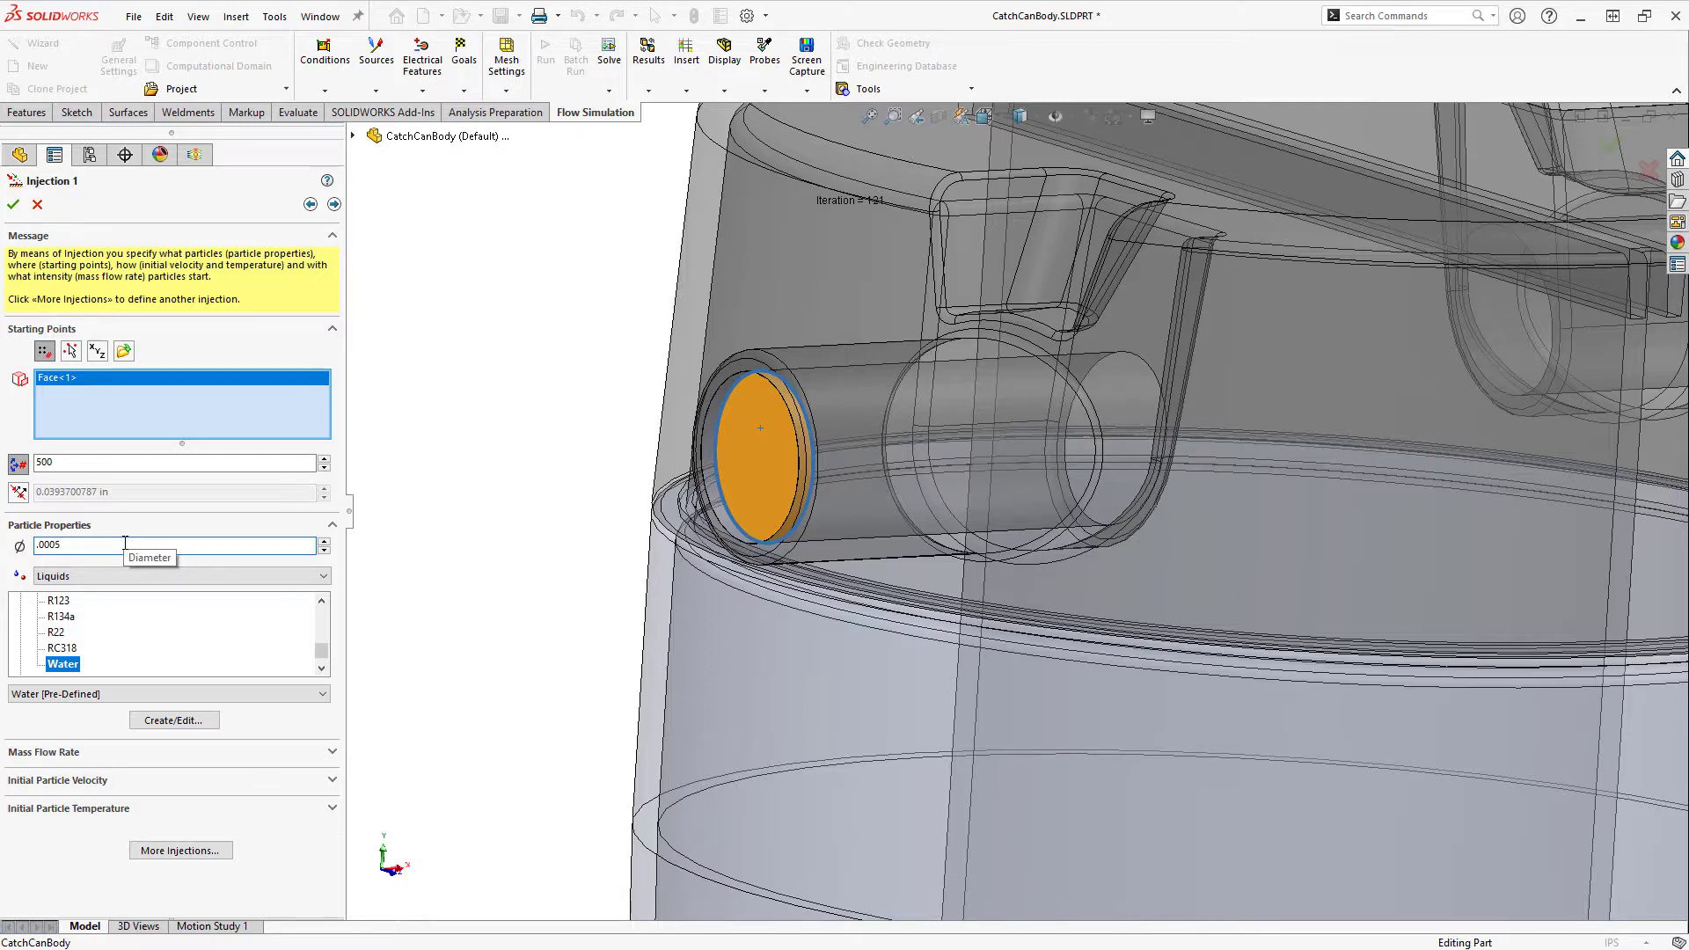
key("Tab")
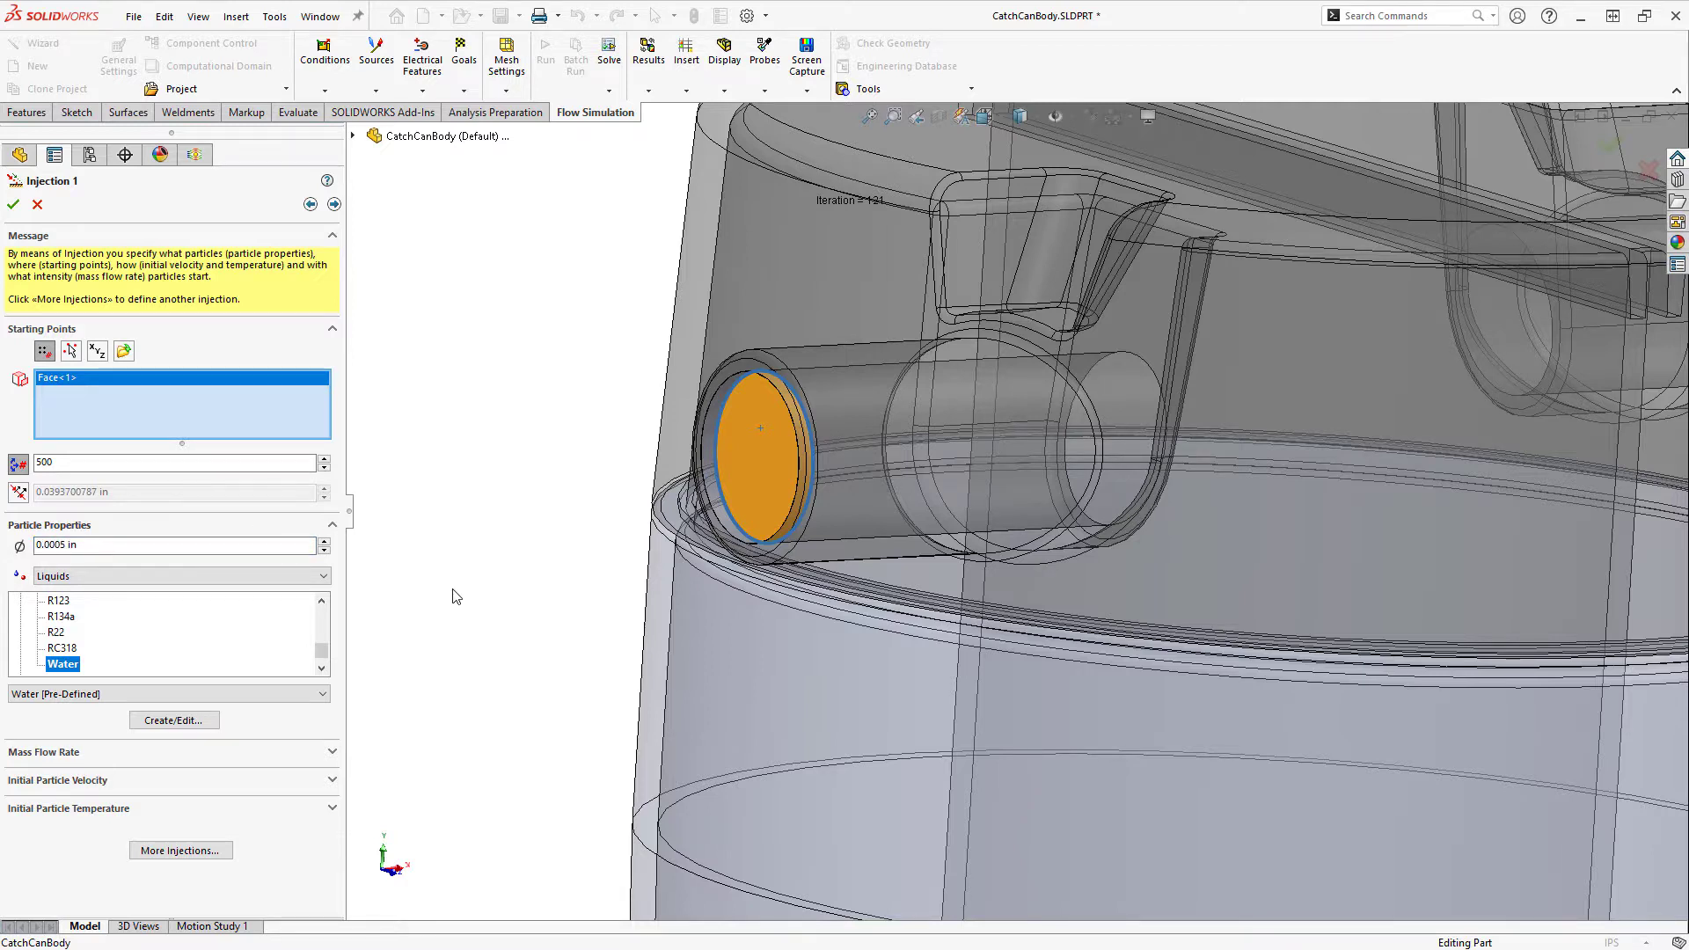
Set the injection mass flow rate to 0.002 lb/s
left_click(309, 754)
left_click(98, 772)
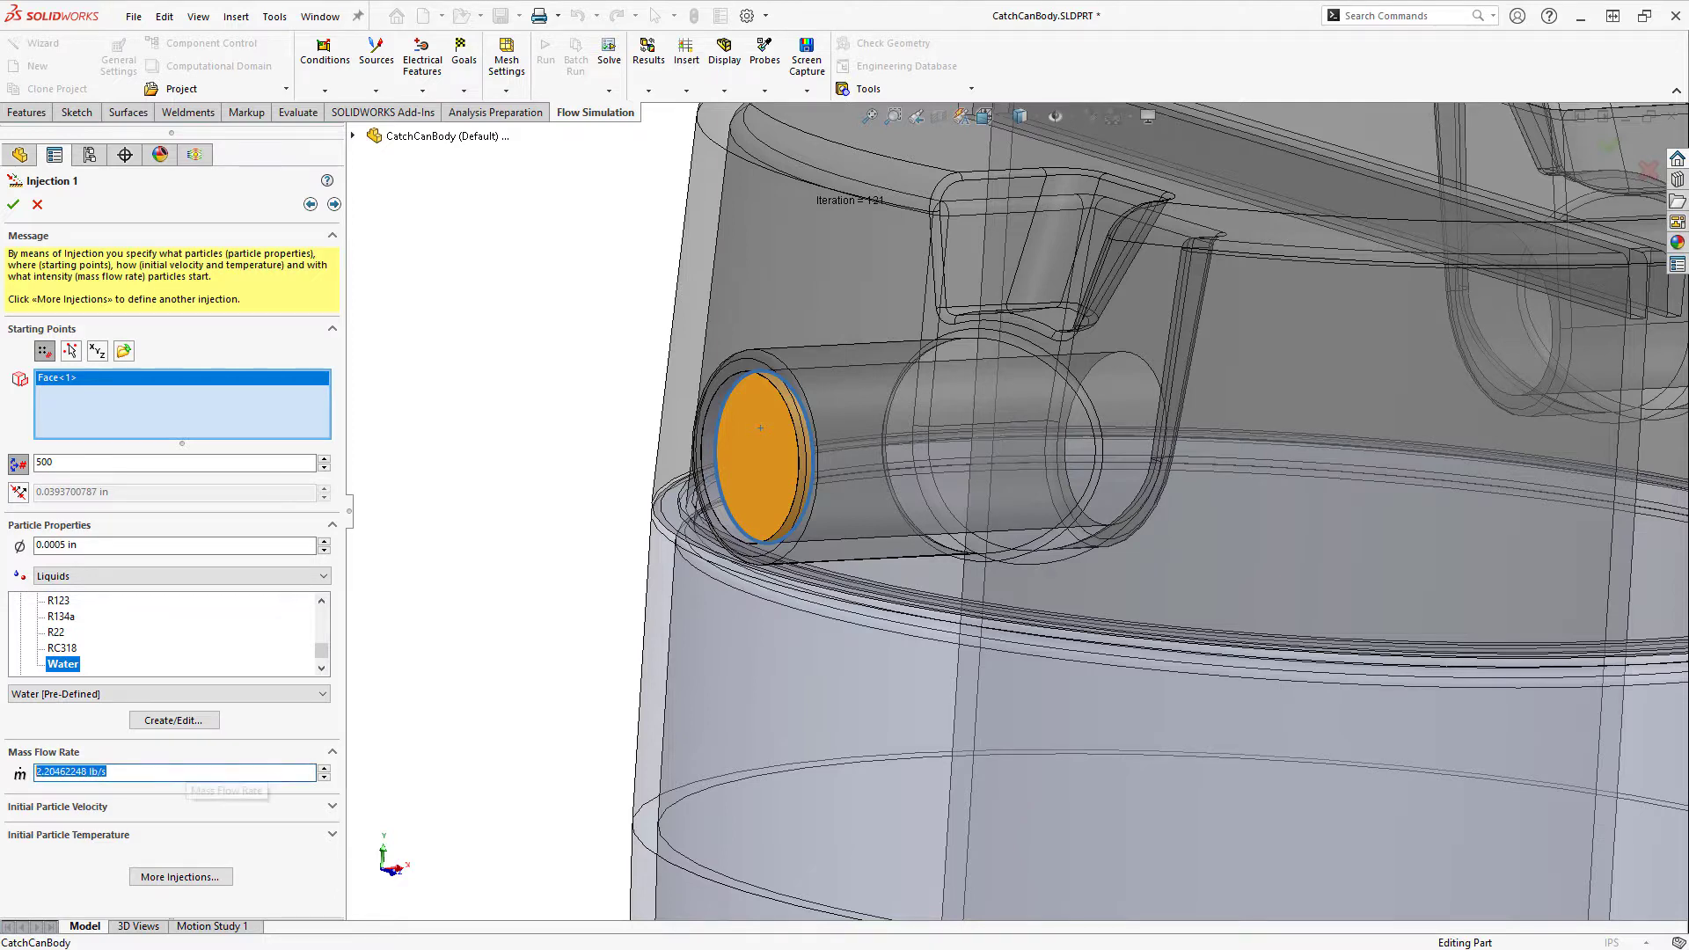
key("BackSpace")
type(".002")
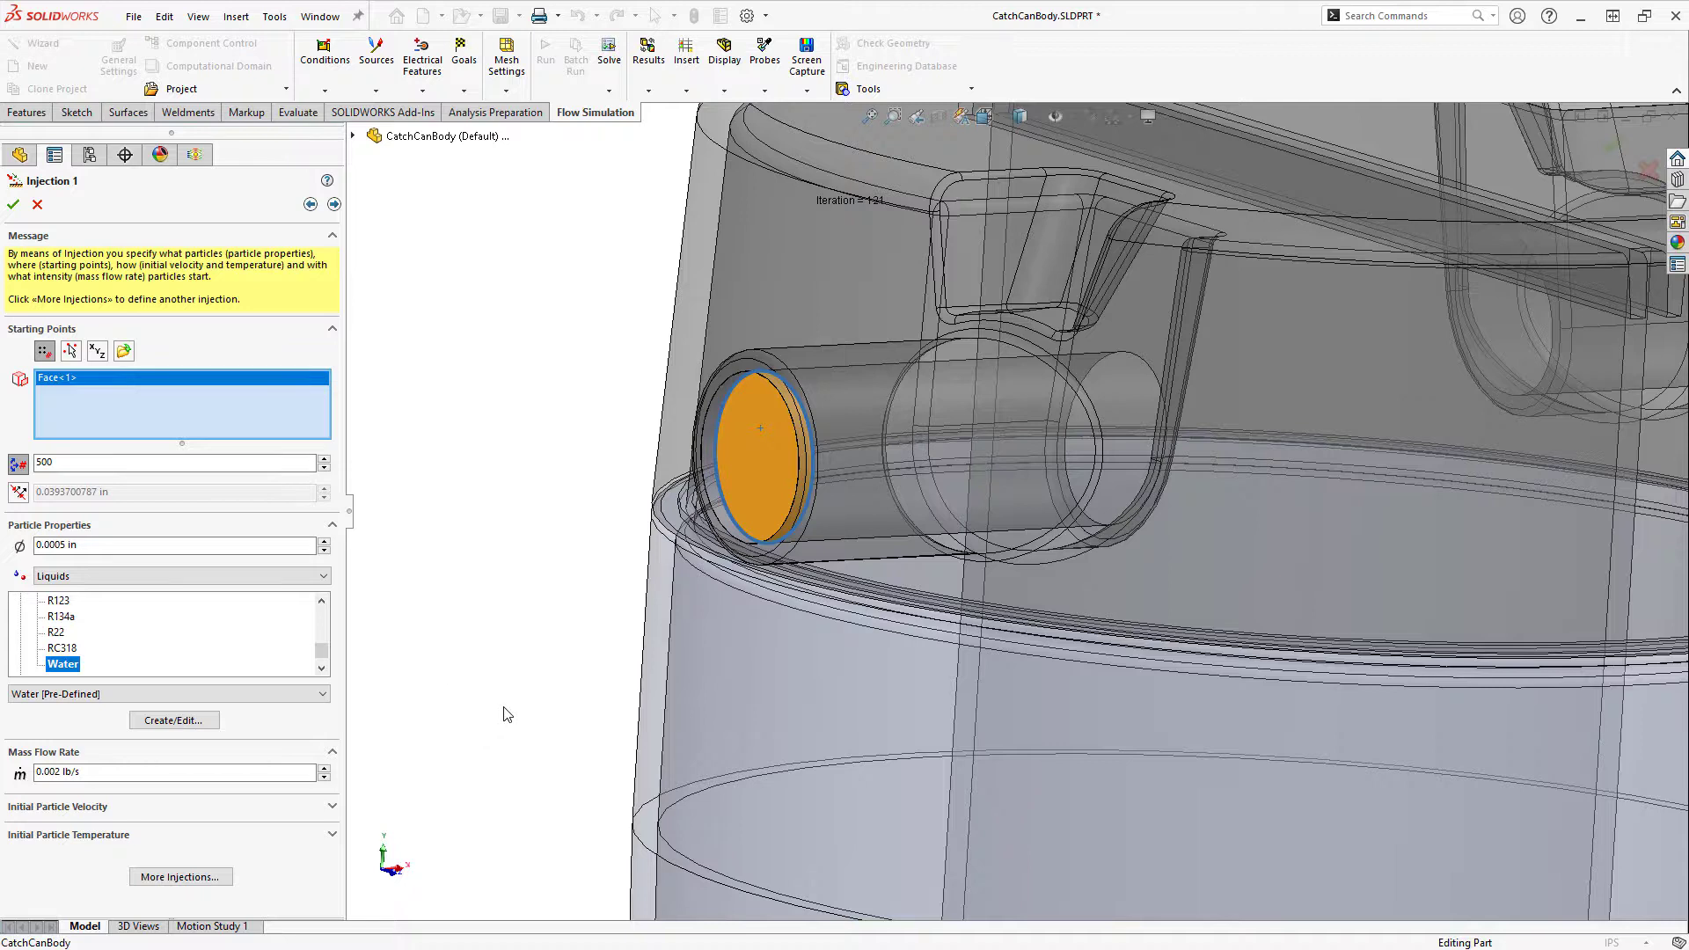
scroll(539, 692, "up", 1)
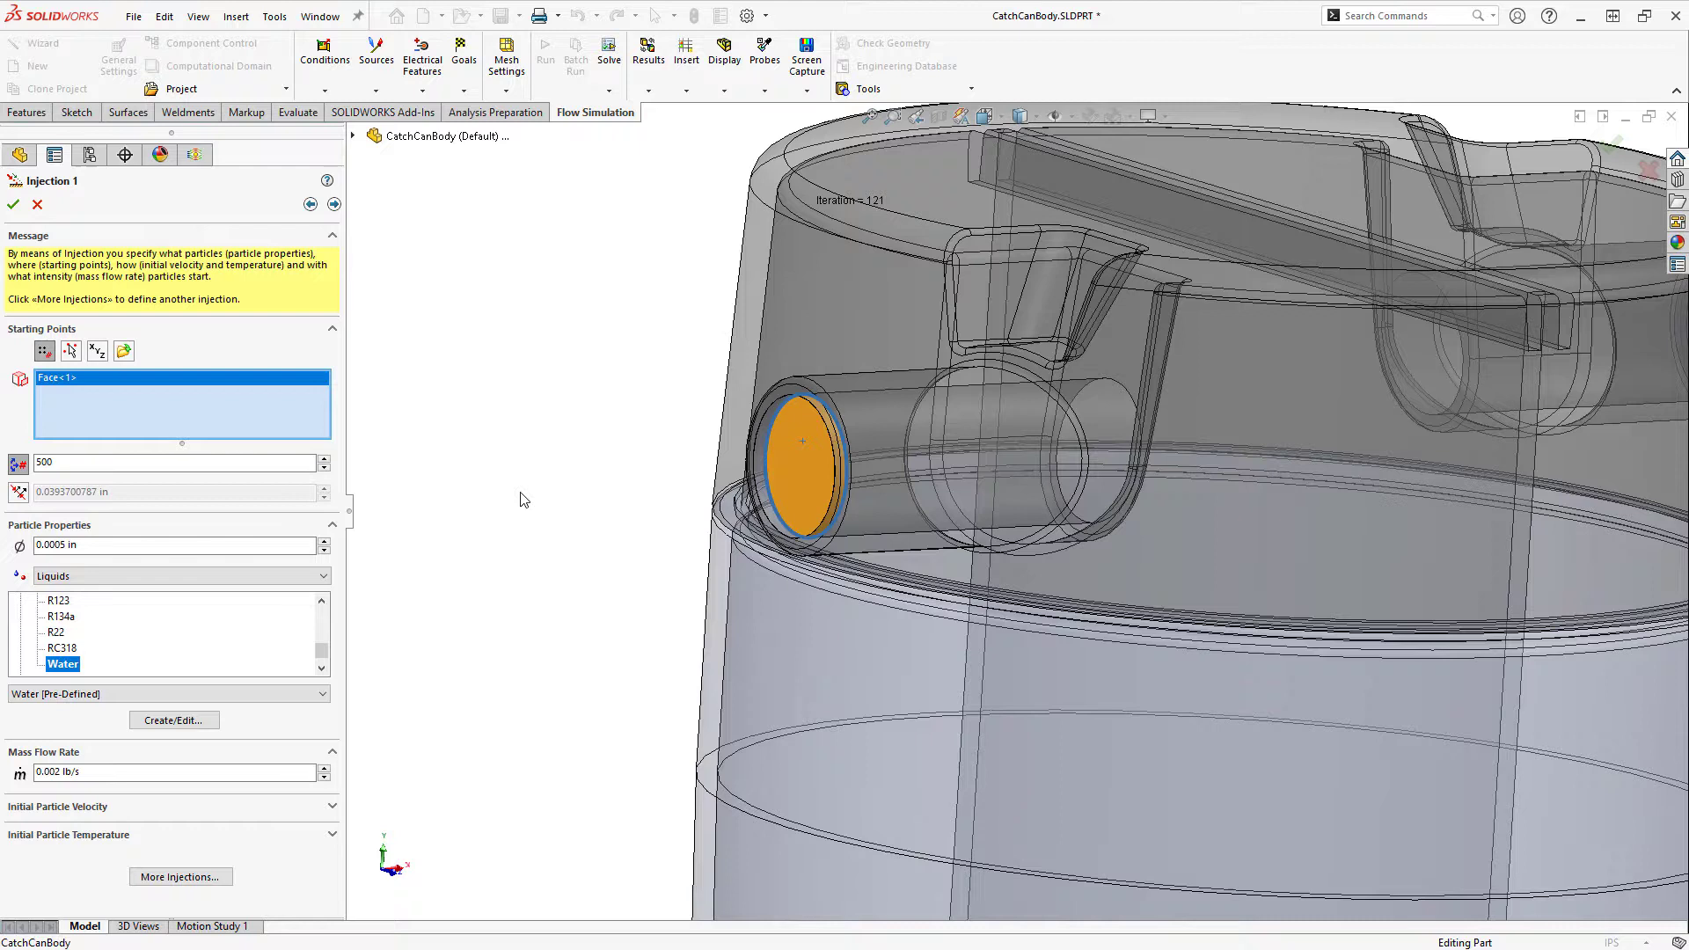
Enable Accretion in physical settings and advance past the default wall condition page
left_click(334, 205)
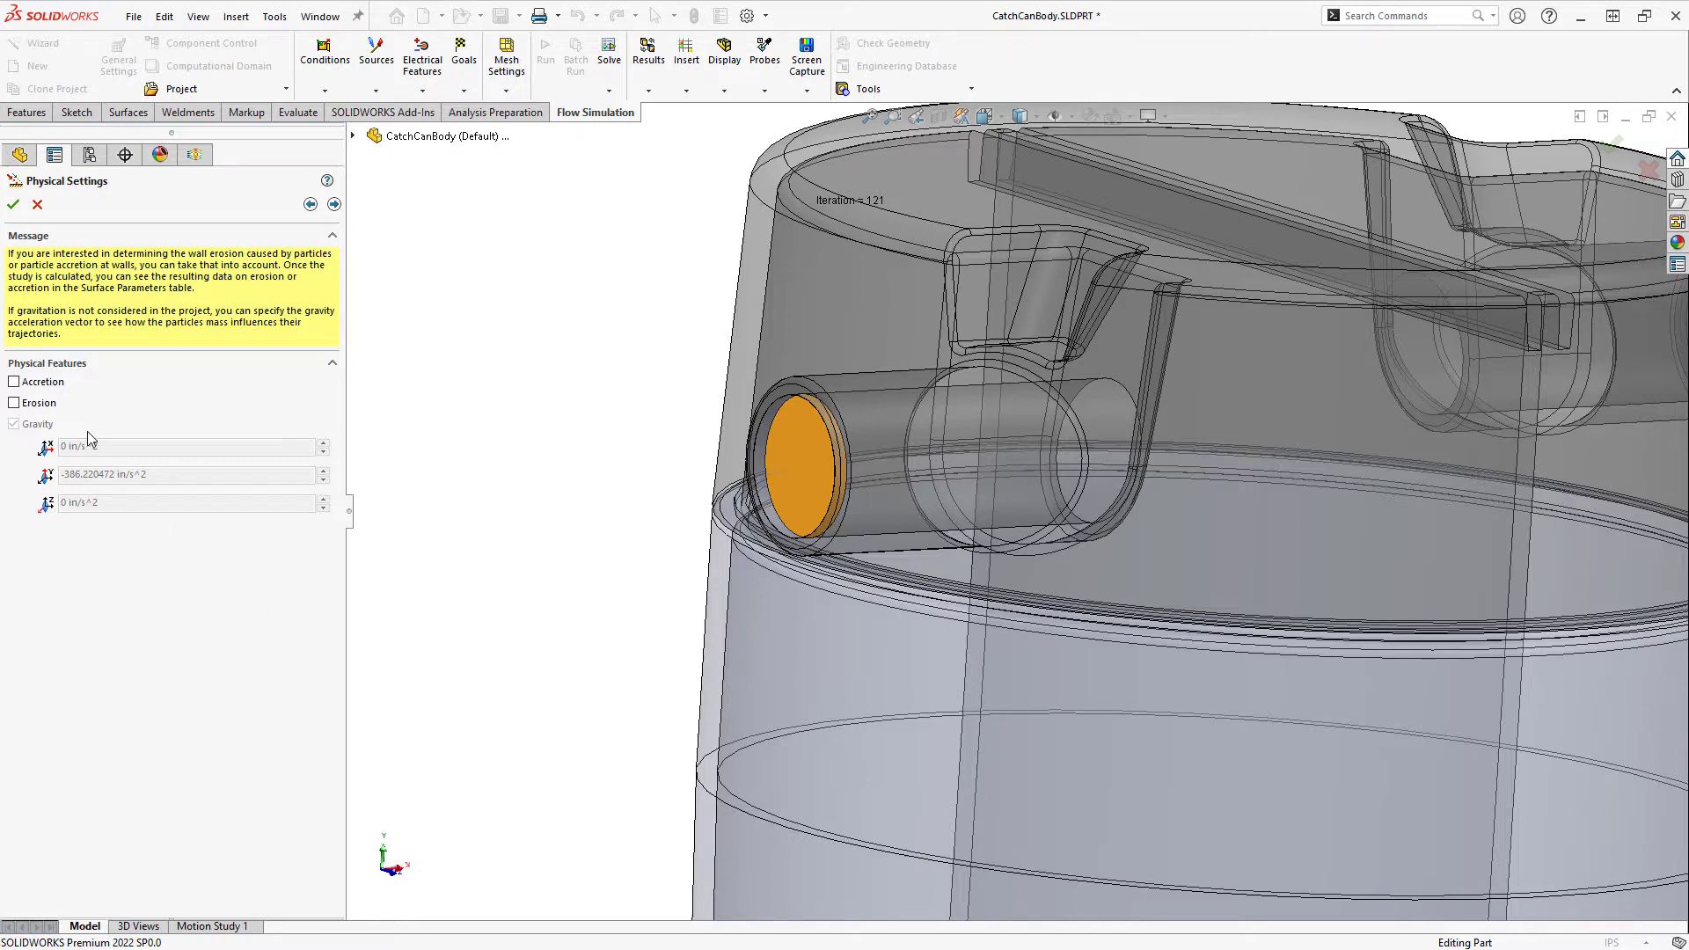
left_click(42, 383)
left_click(335, 205)
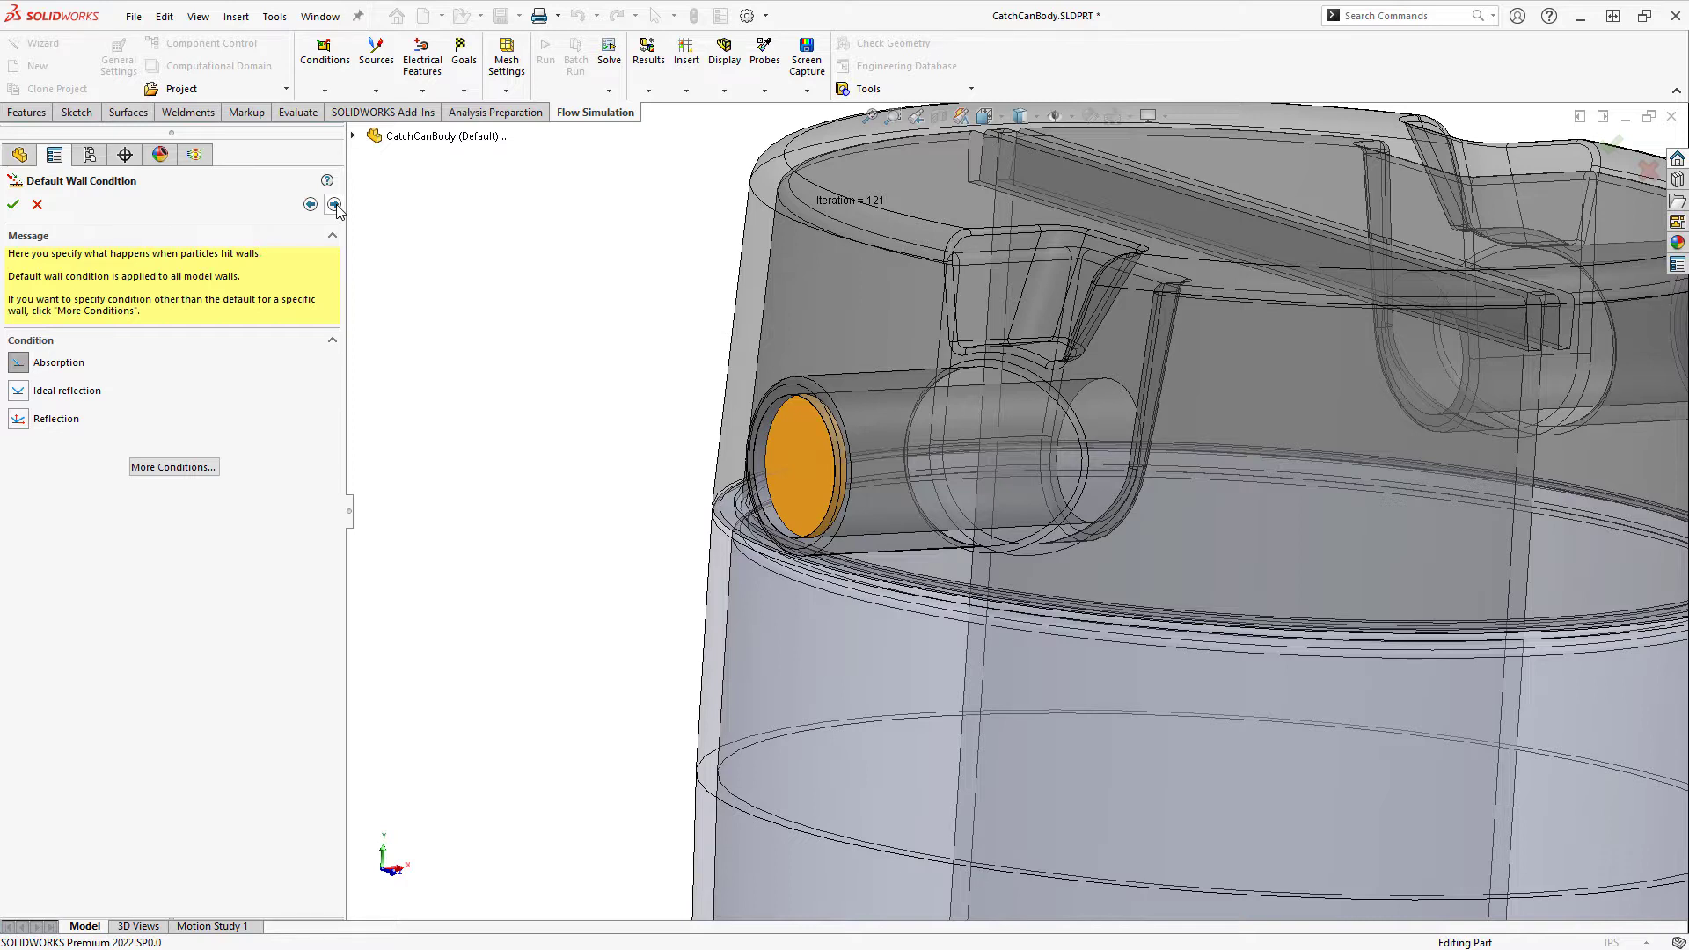
left_click(335, 204)
Display particles with 0.01 in width, coloured by Velocity
left_click(316, 436)
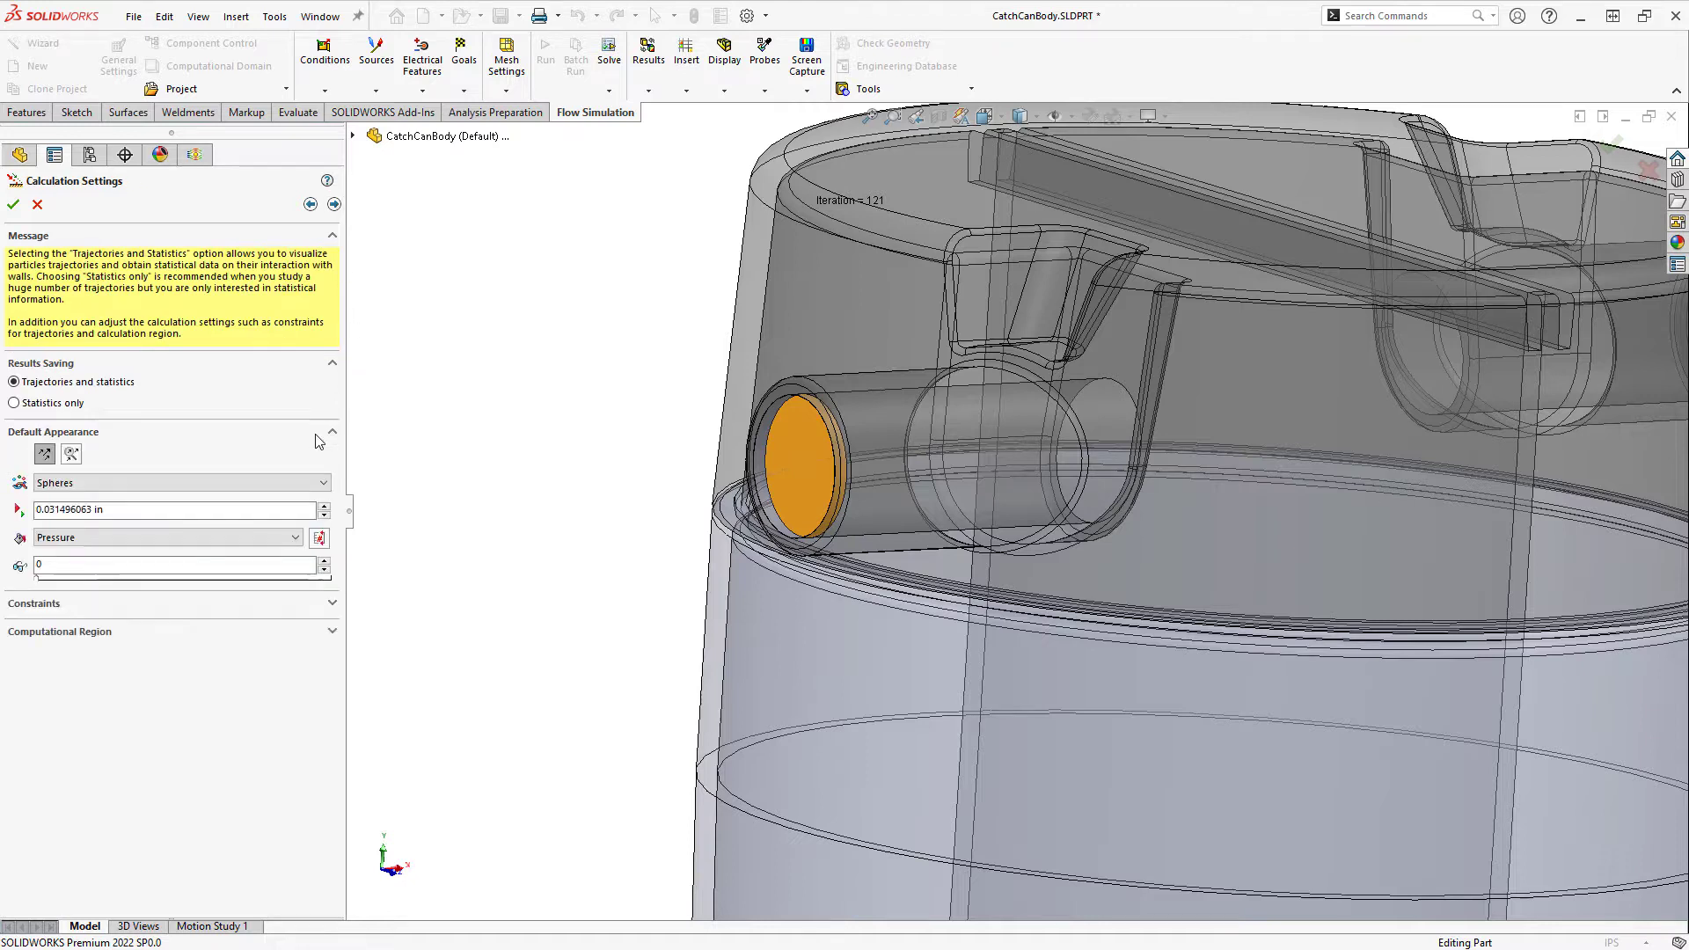
left_click(147, 516)
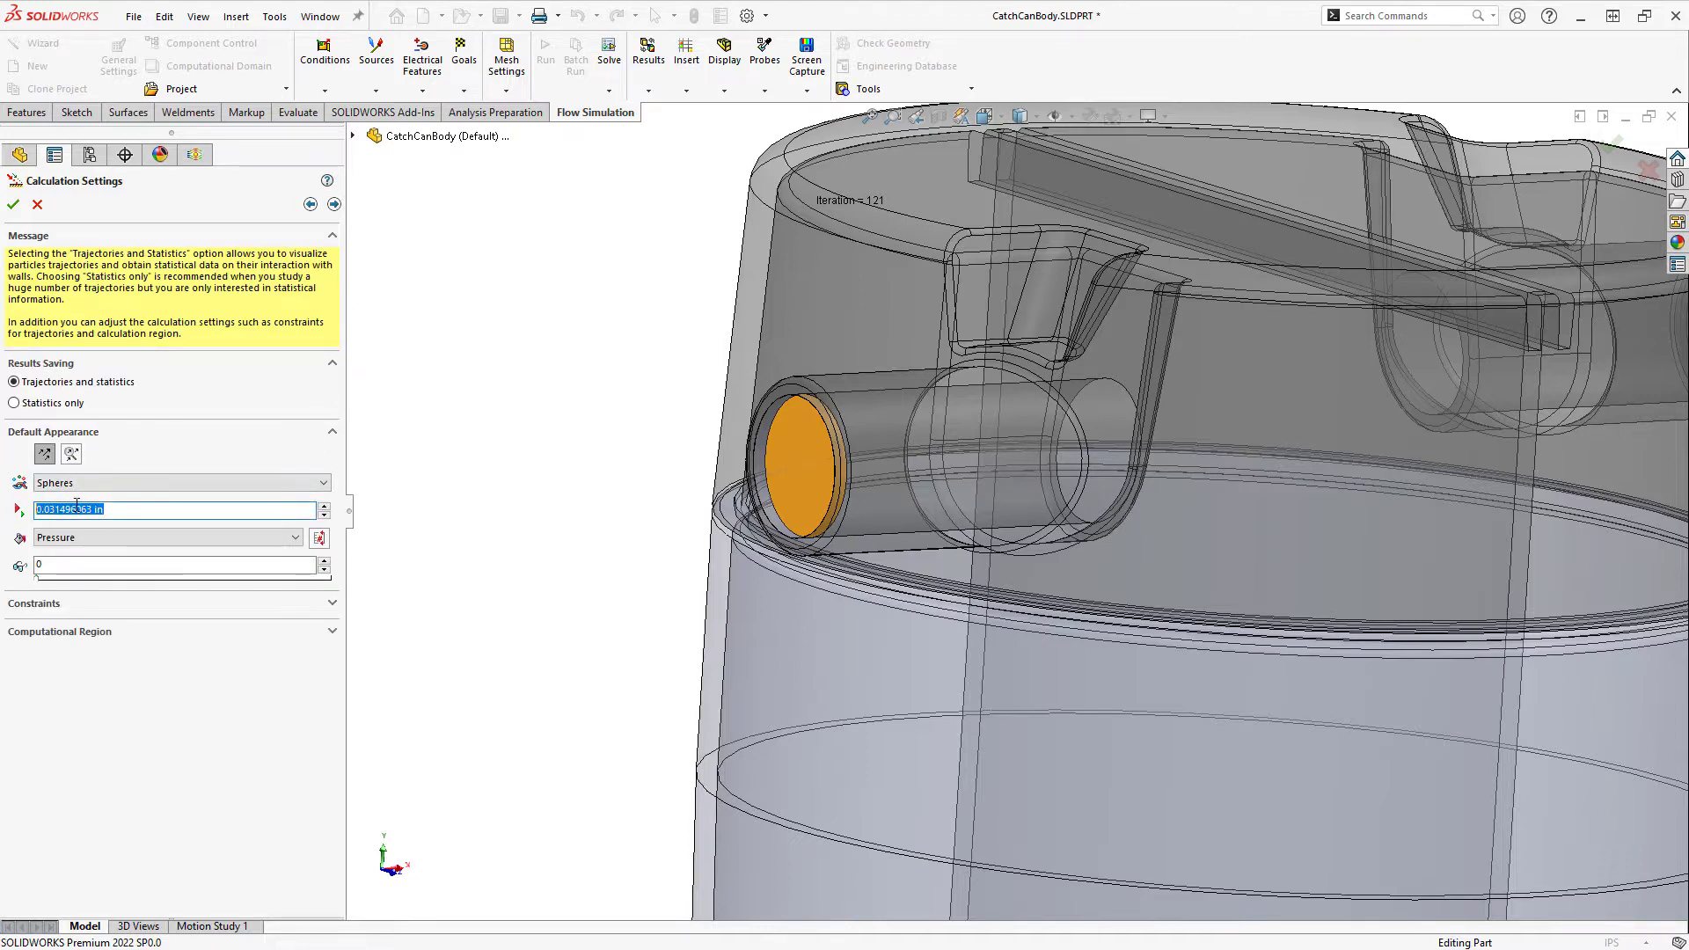
type(".01")
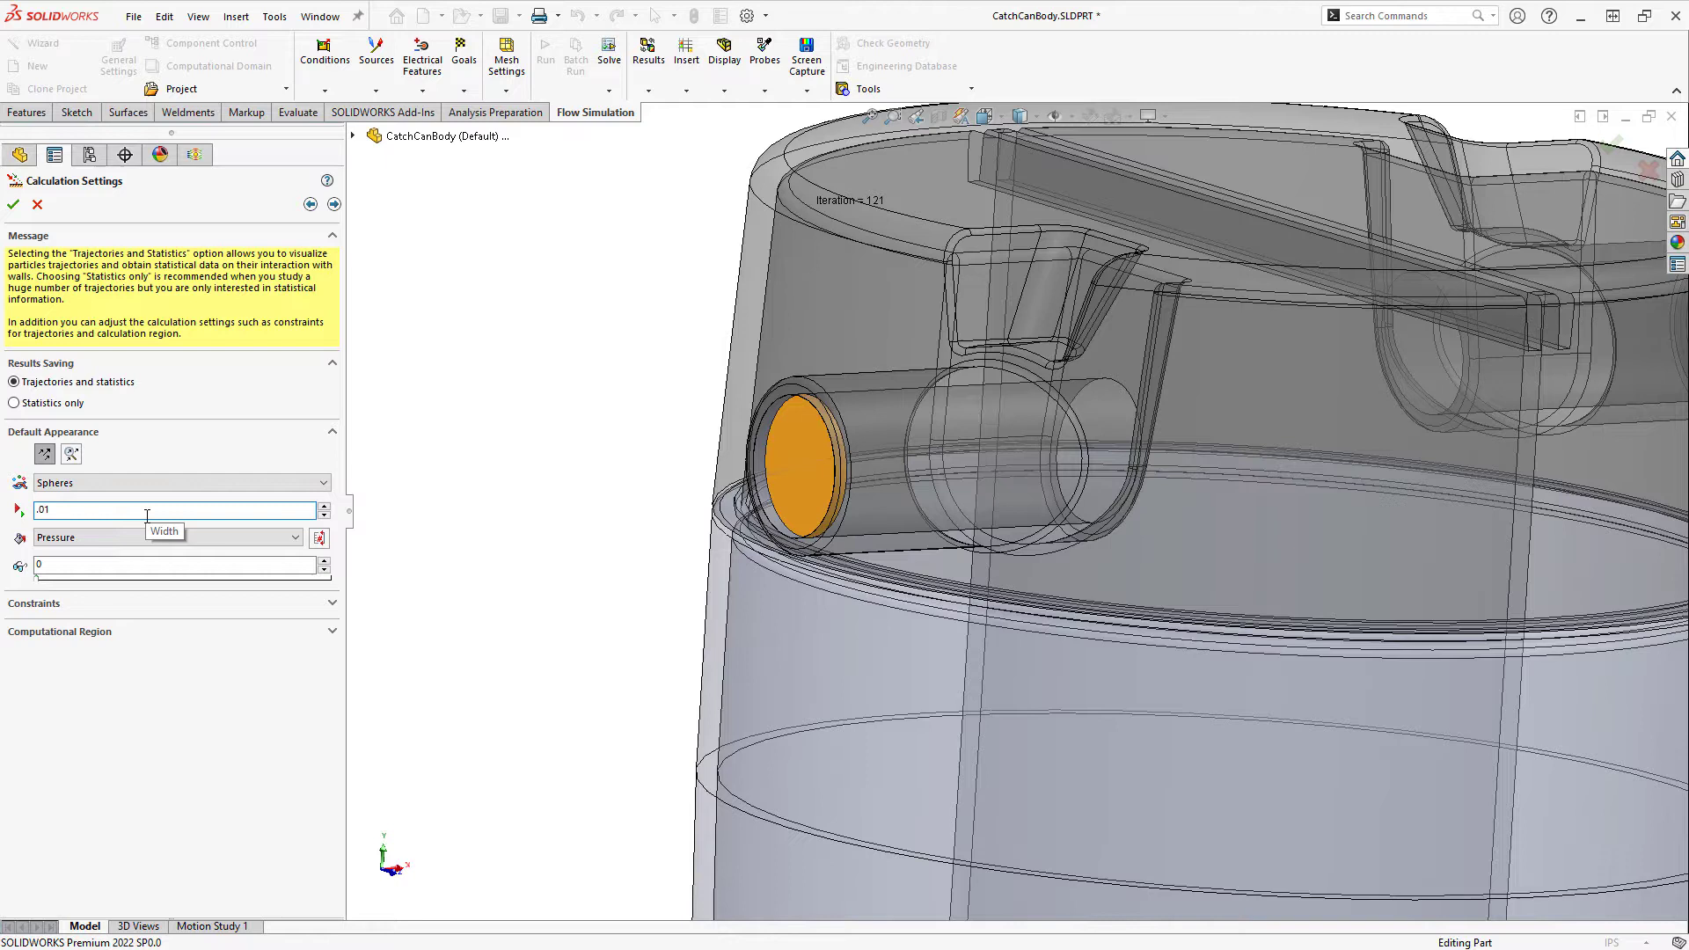
scroll(136, 542, "down", 2)
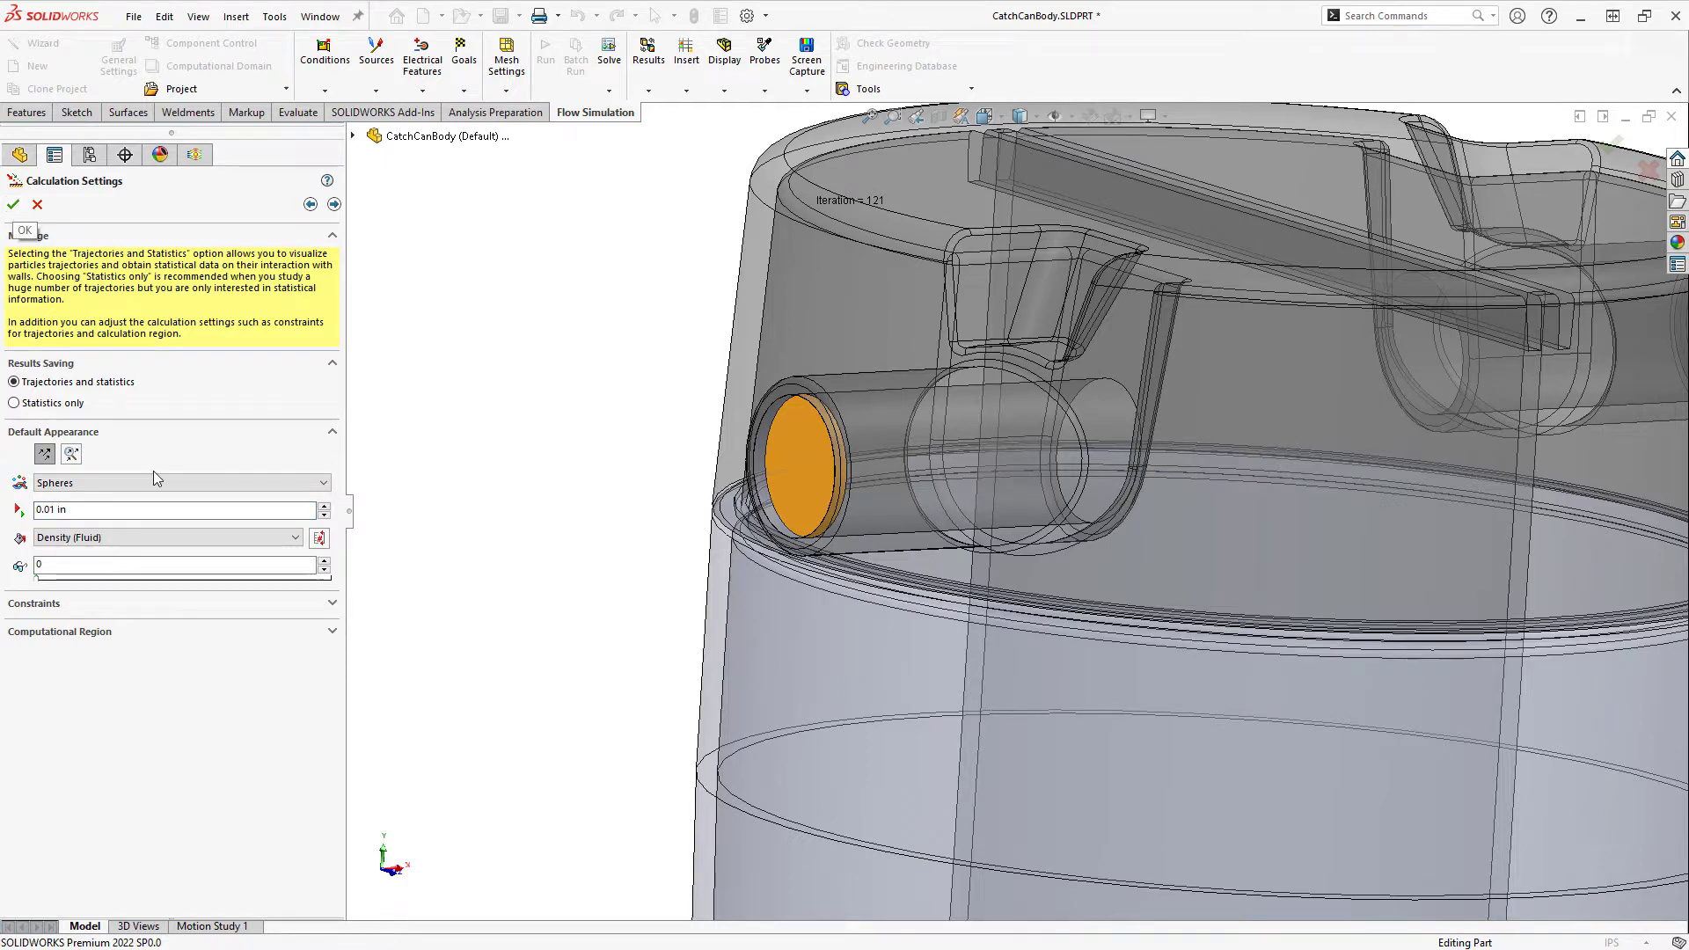
left_click(150, 537)
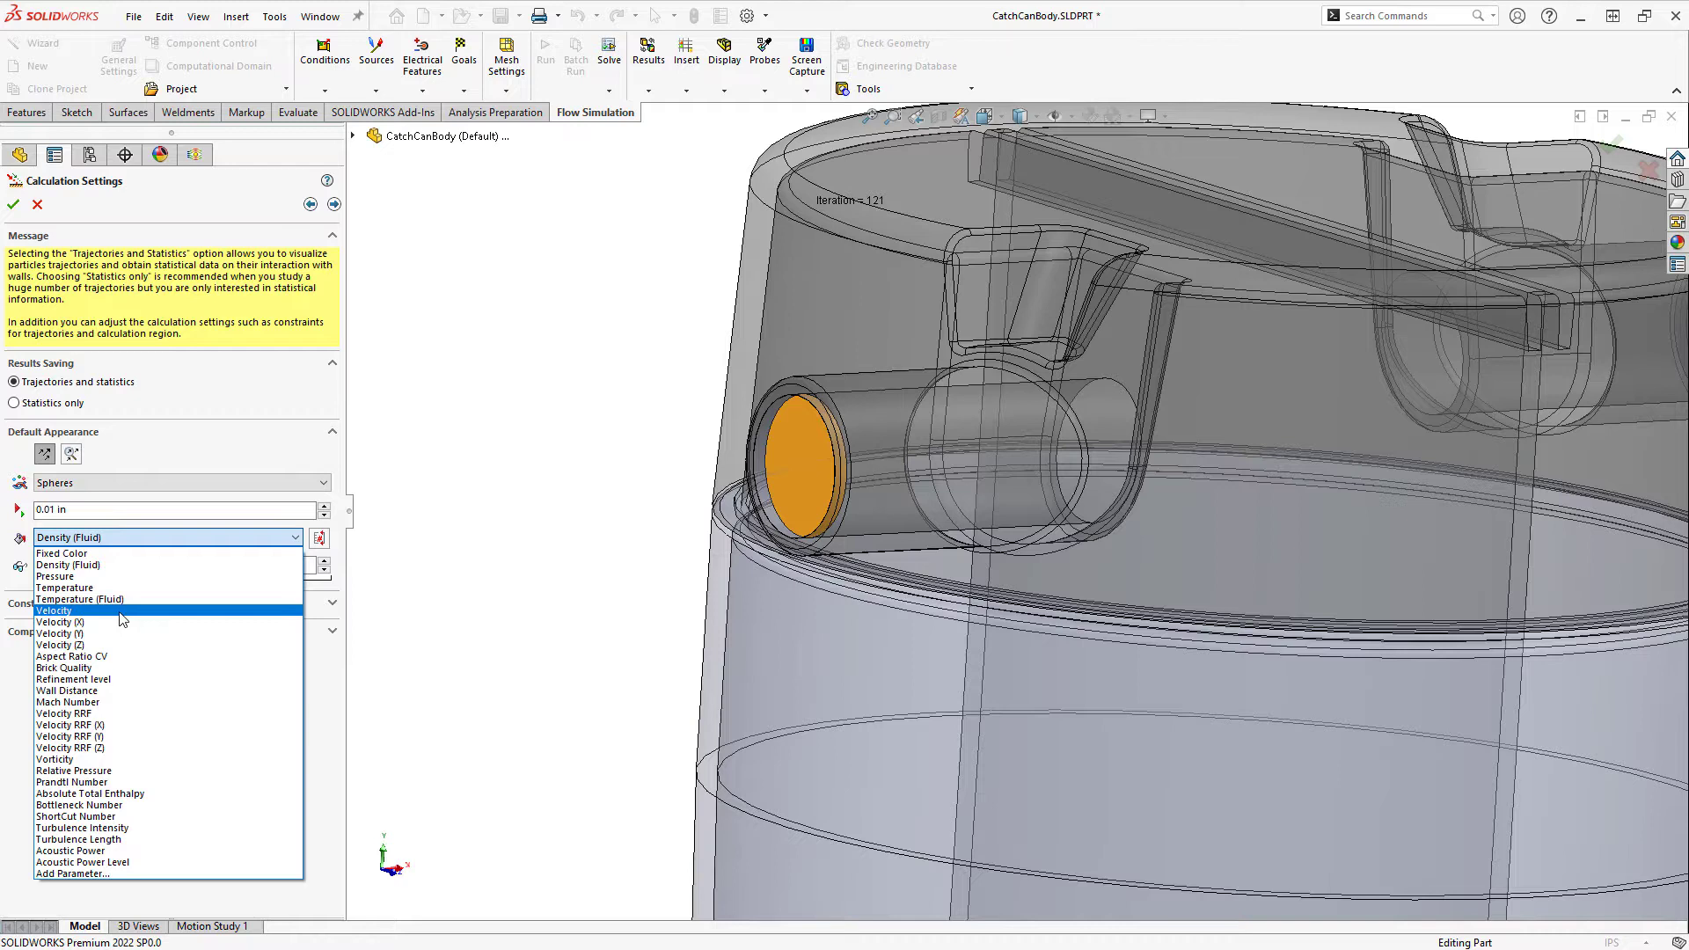
left_click(124, 613)
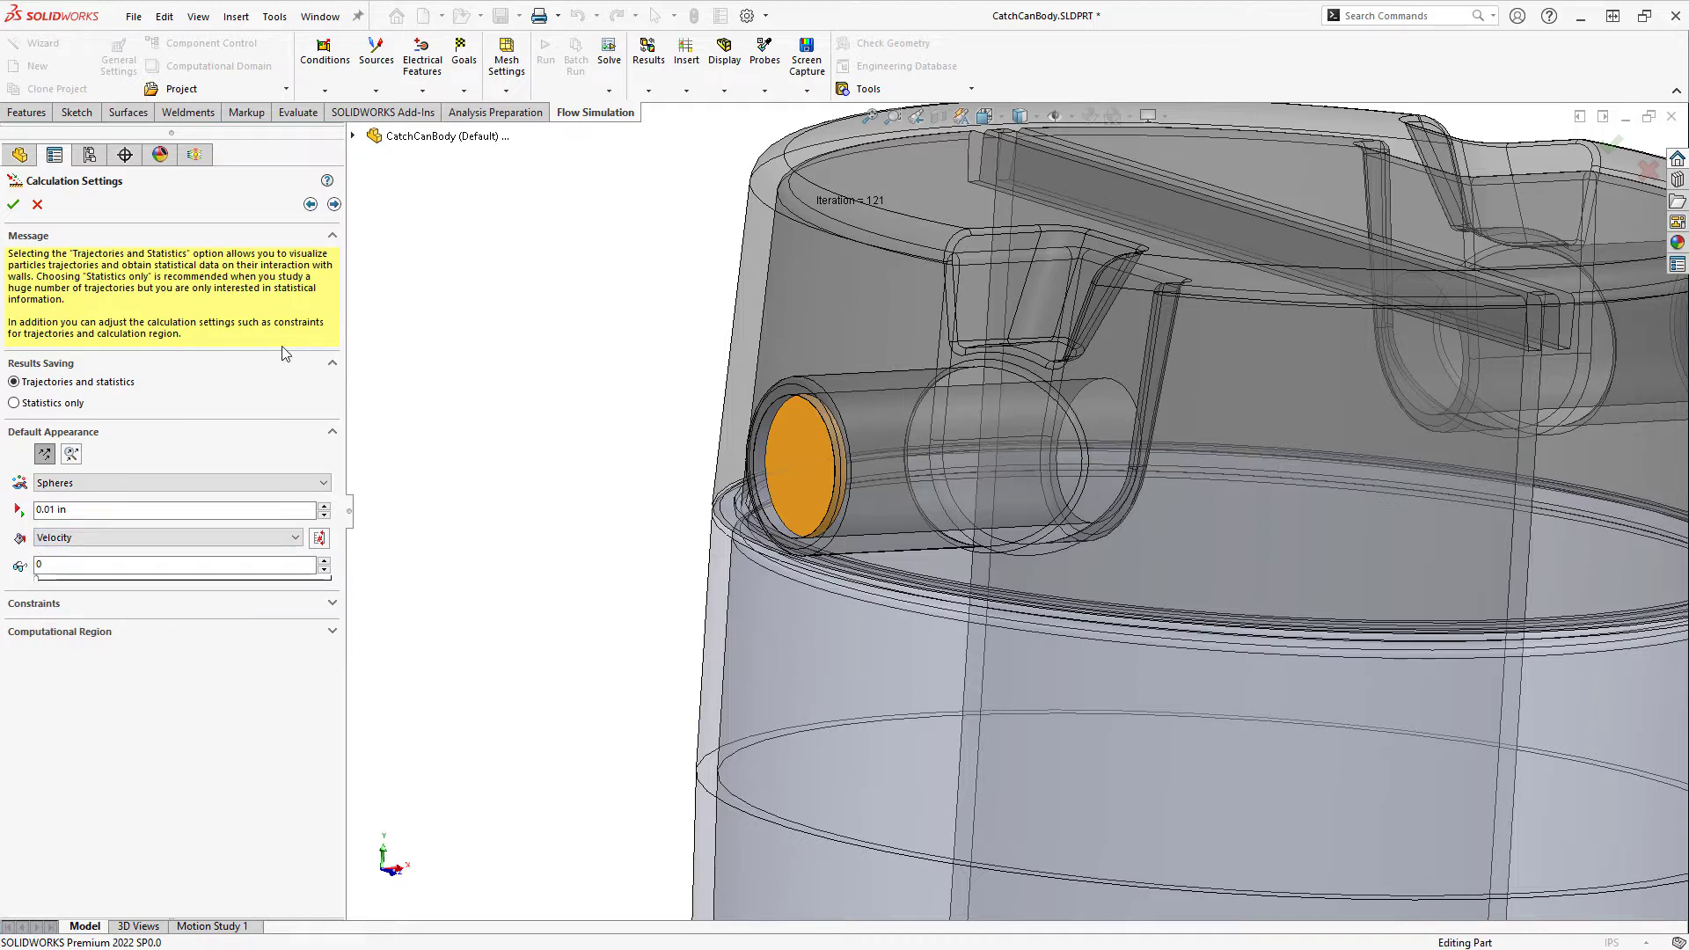
Review the trajectory constraint settings and advance to the Run page
left_click(102, 606)
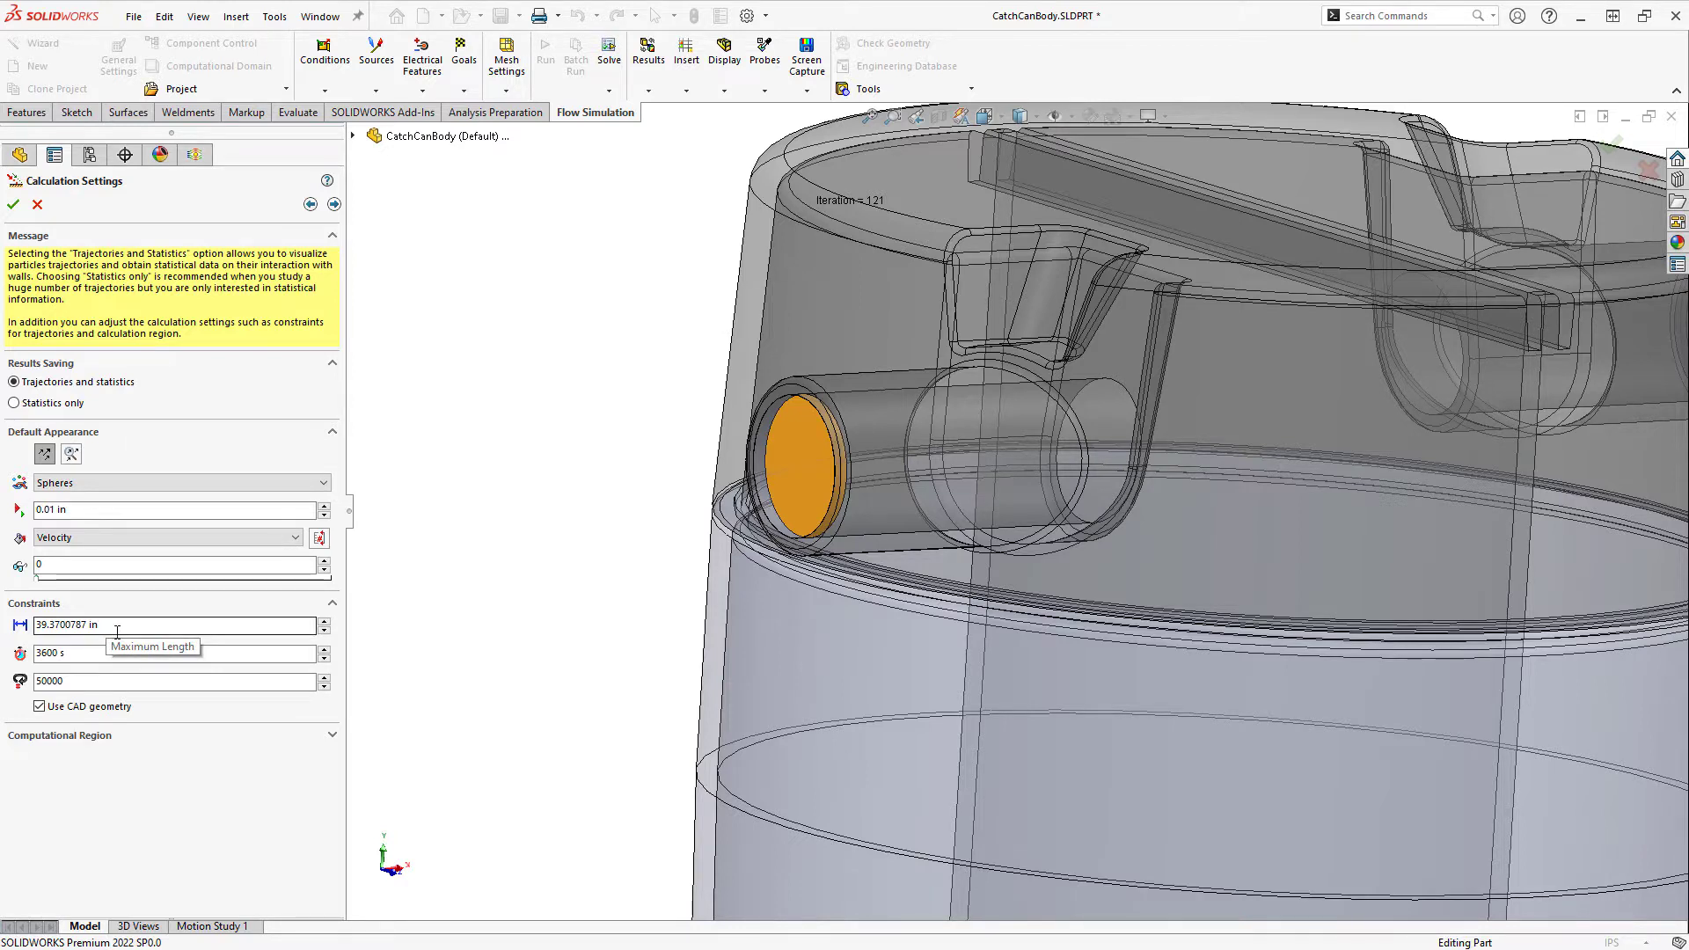
left_click_drag(117, 631, 33, 686)
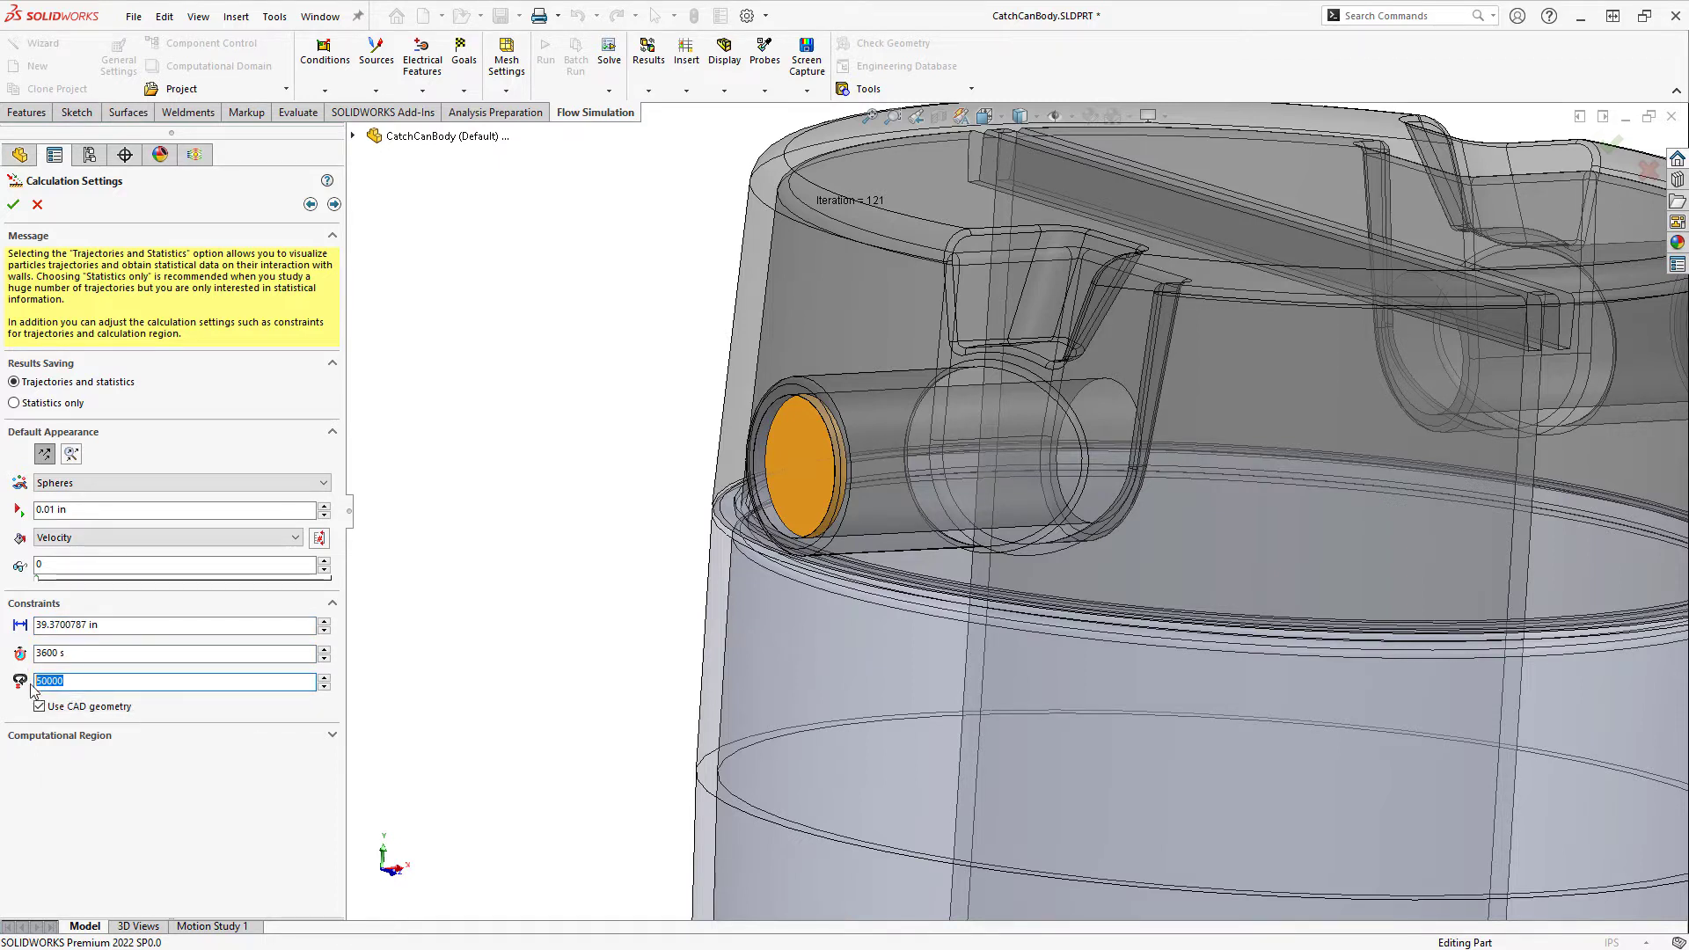
left_click(377, 659)
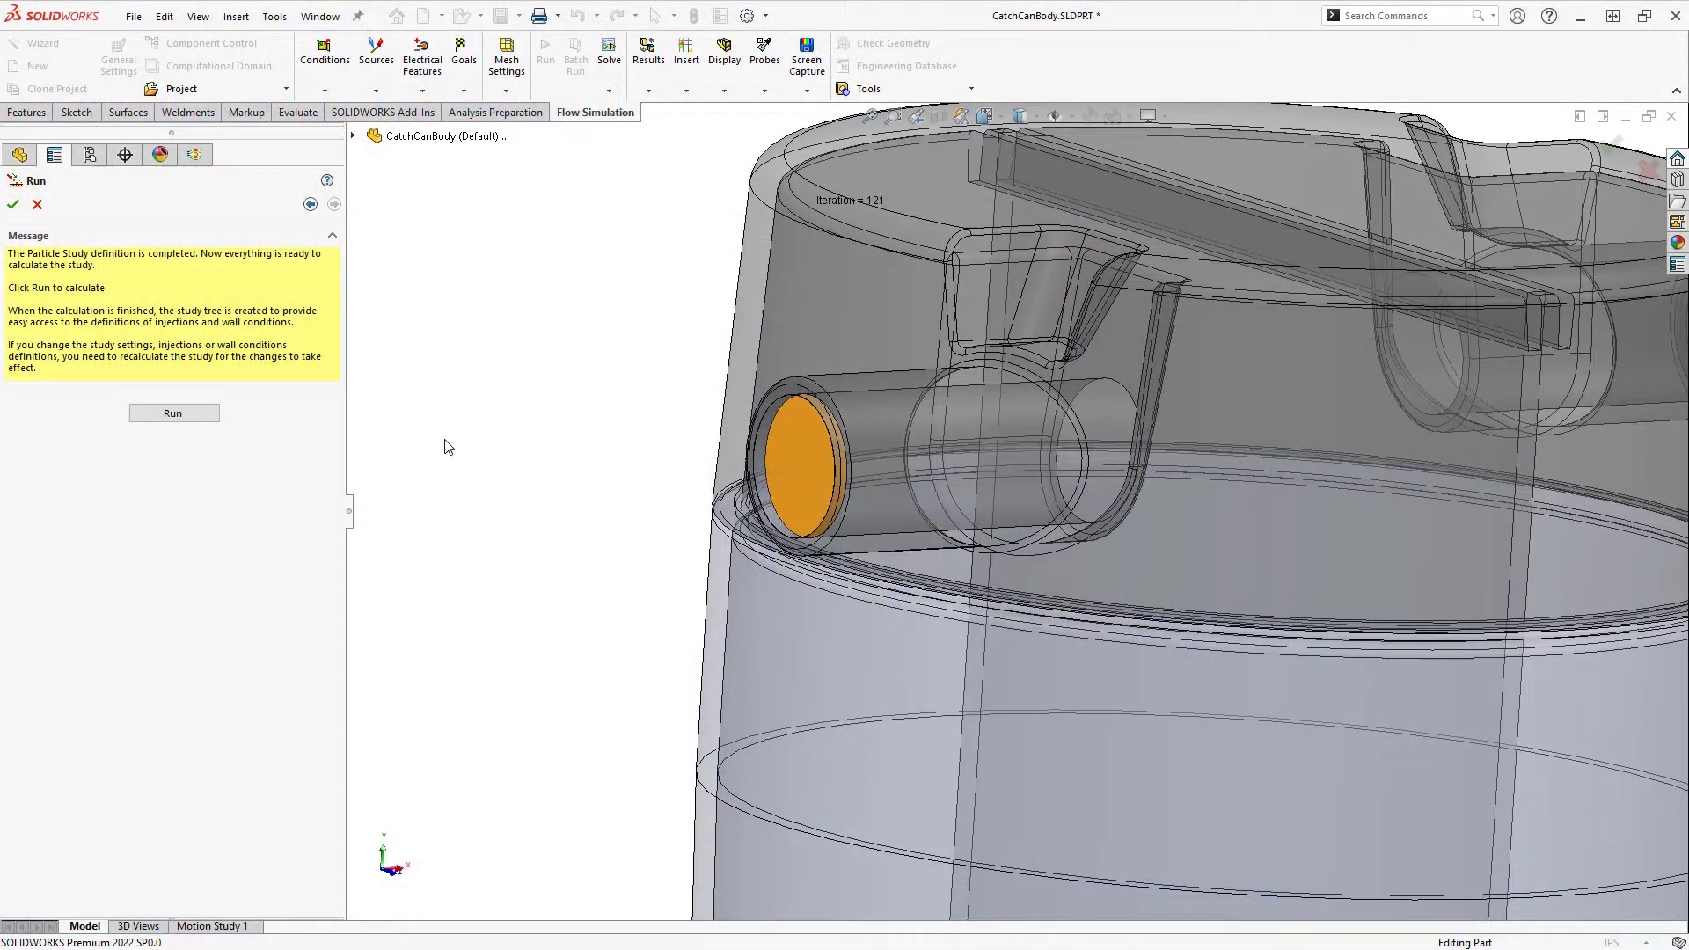
Run the particle calculation and scroll the results tree to Injection 1
left_click(169, 415)
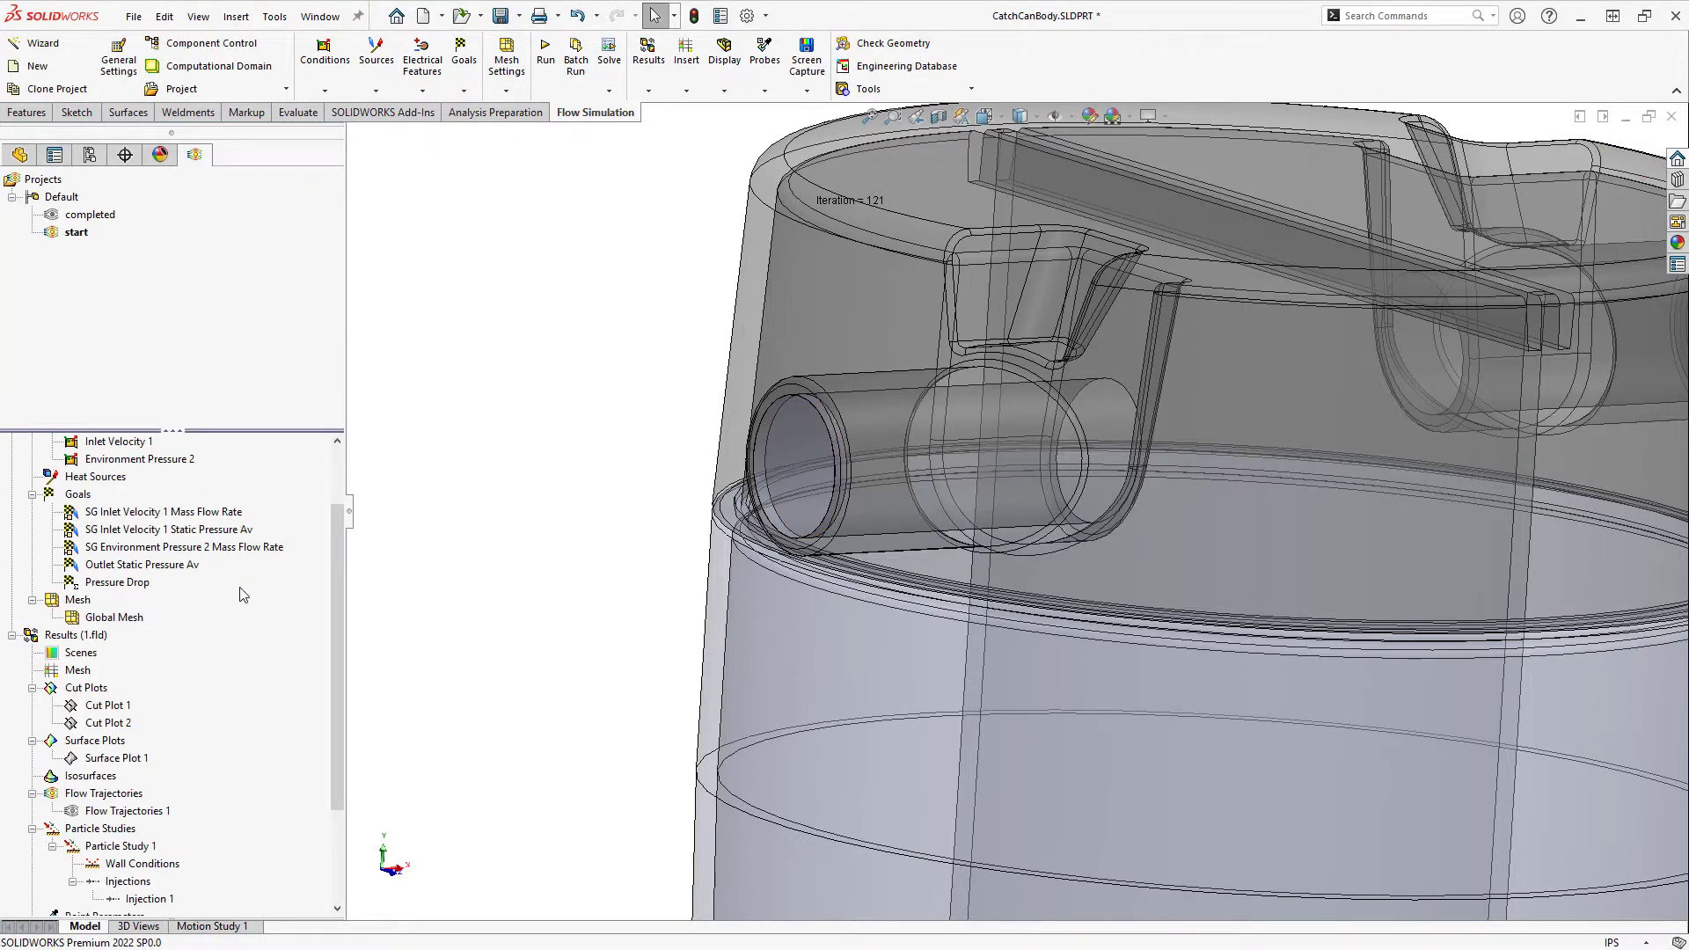
scroll(251, 700, "down", 3)
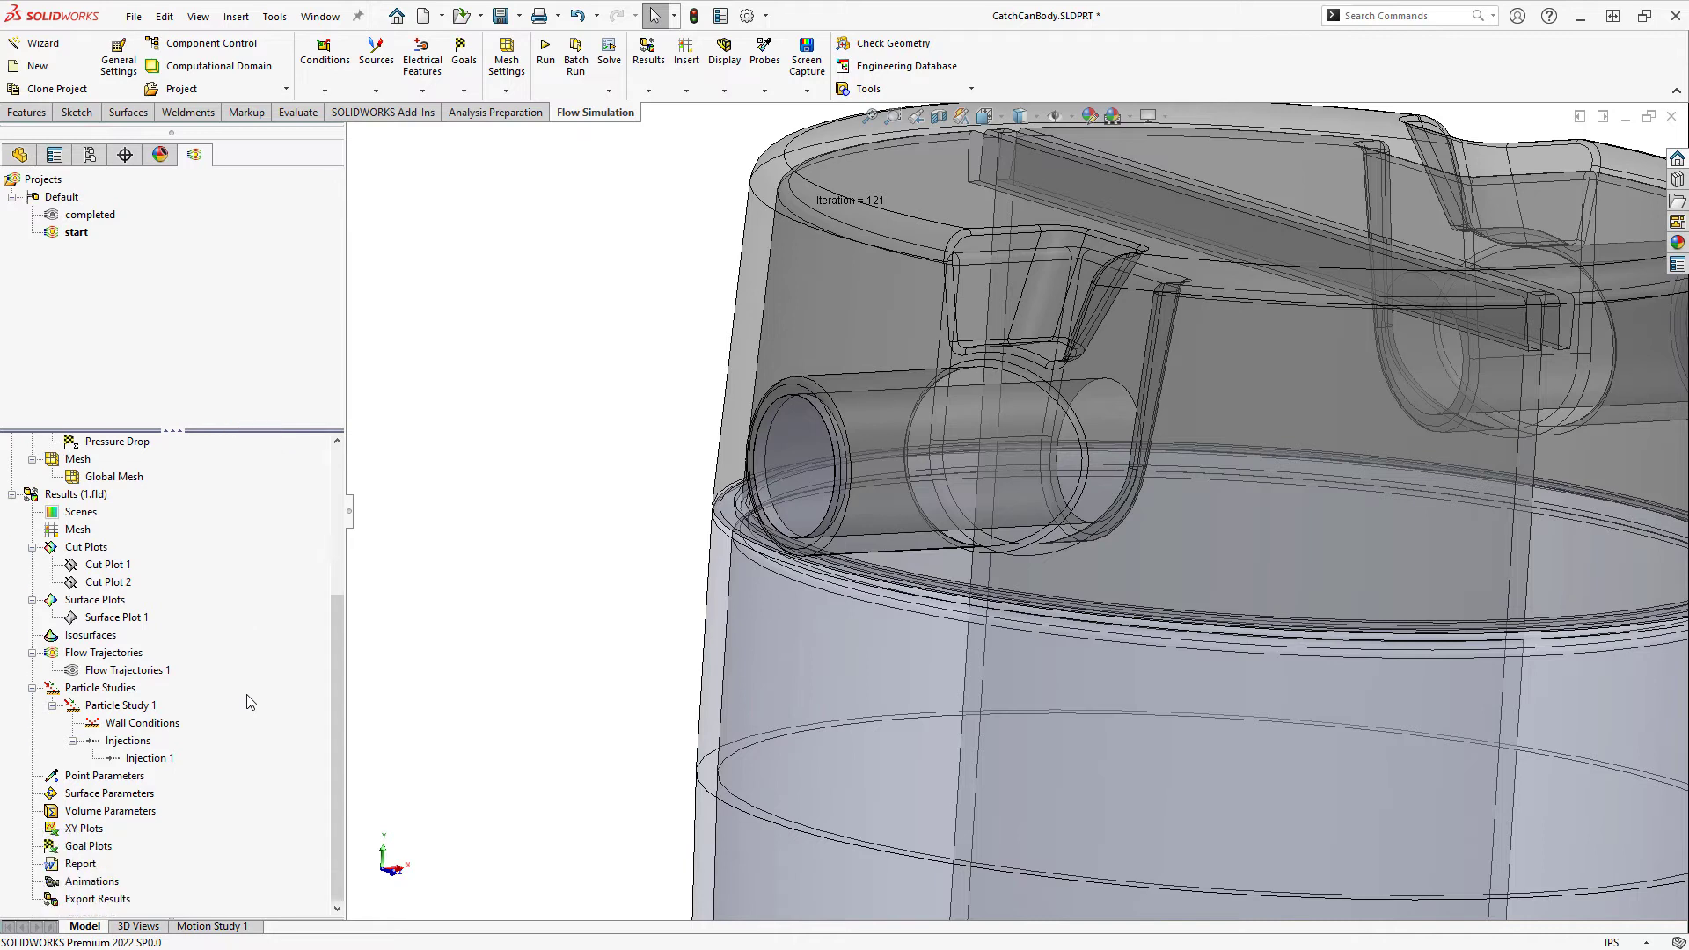
Show the Injection 1 particle trajectories and replay their animation from the inlet
right_click(145, 762)
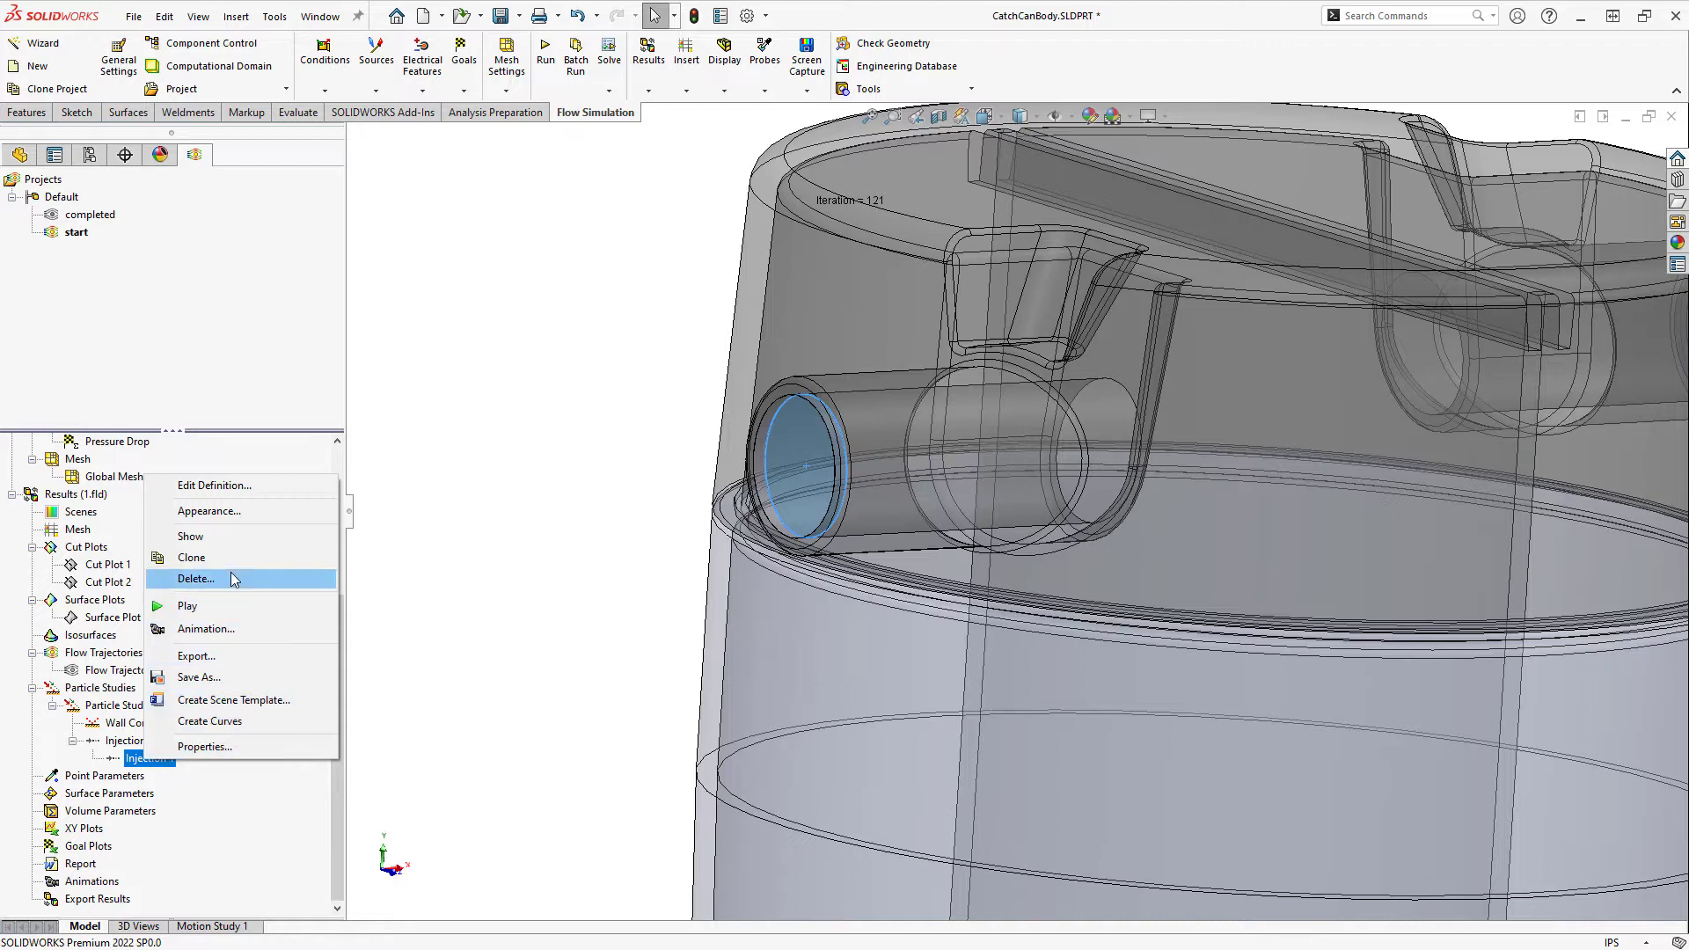
left_click(236, 538)
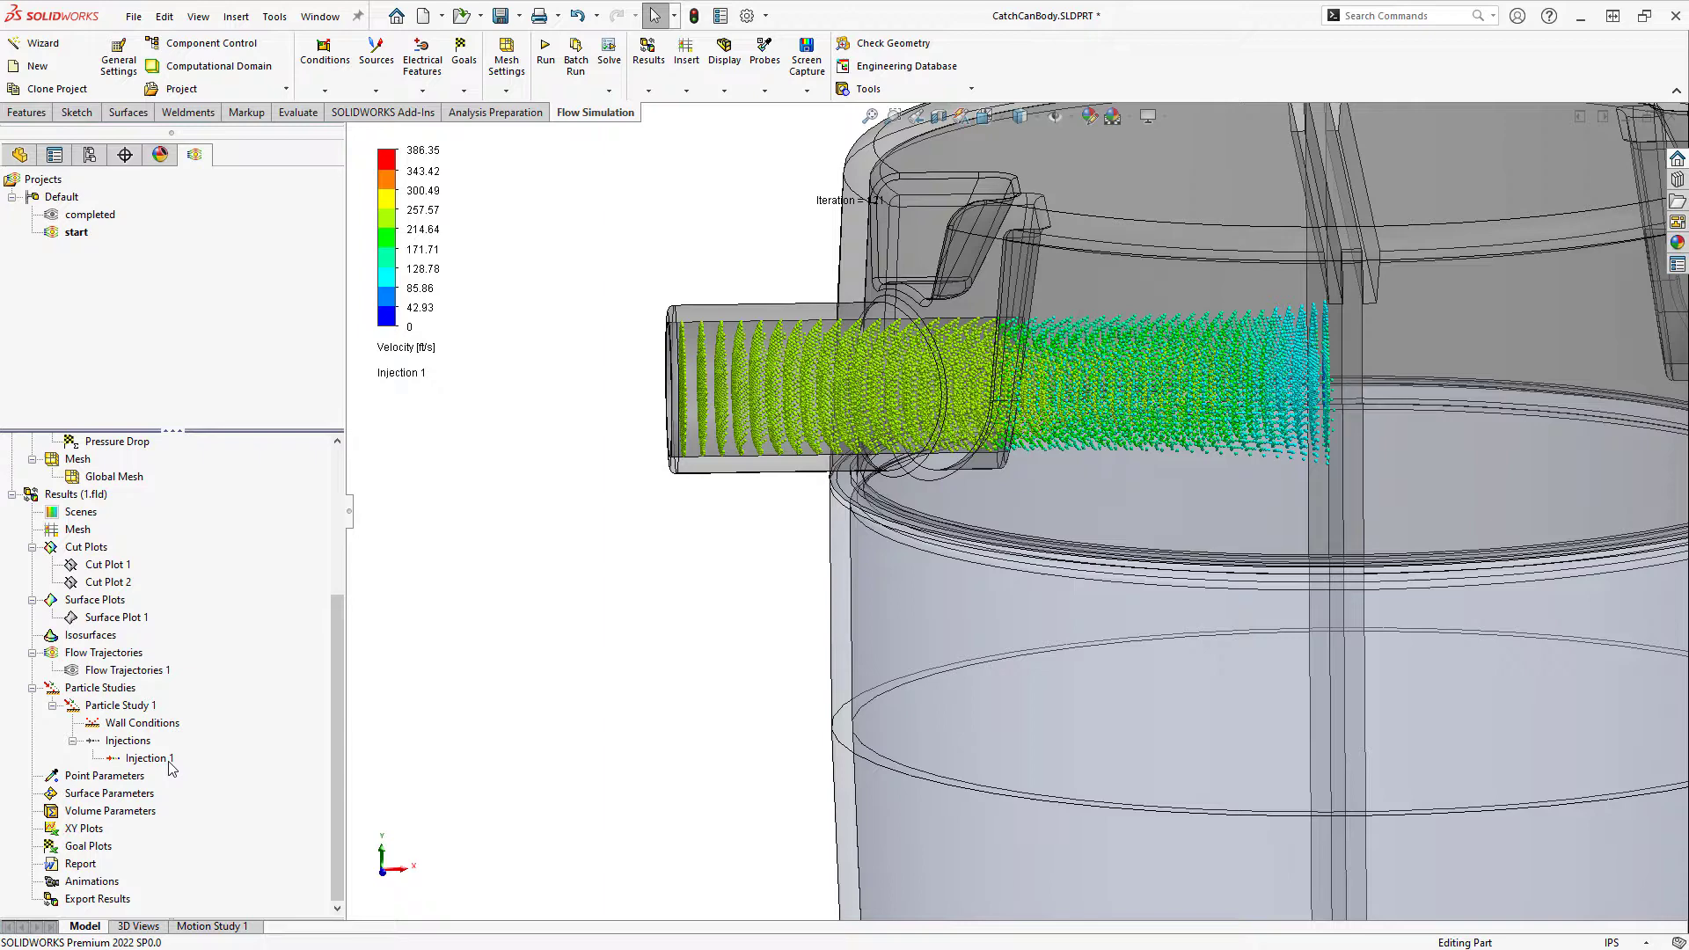
right_click(147, 760)
left_click(227, 610)
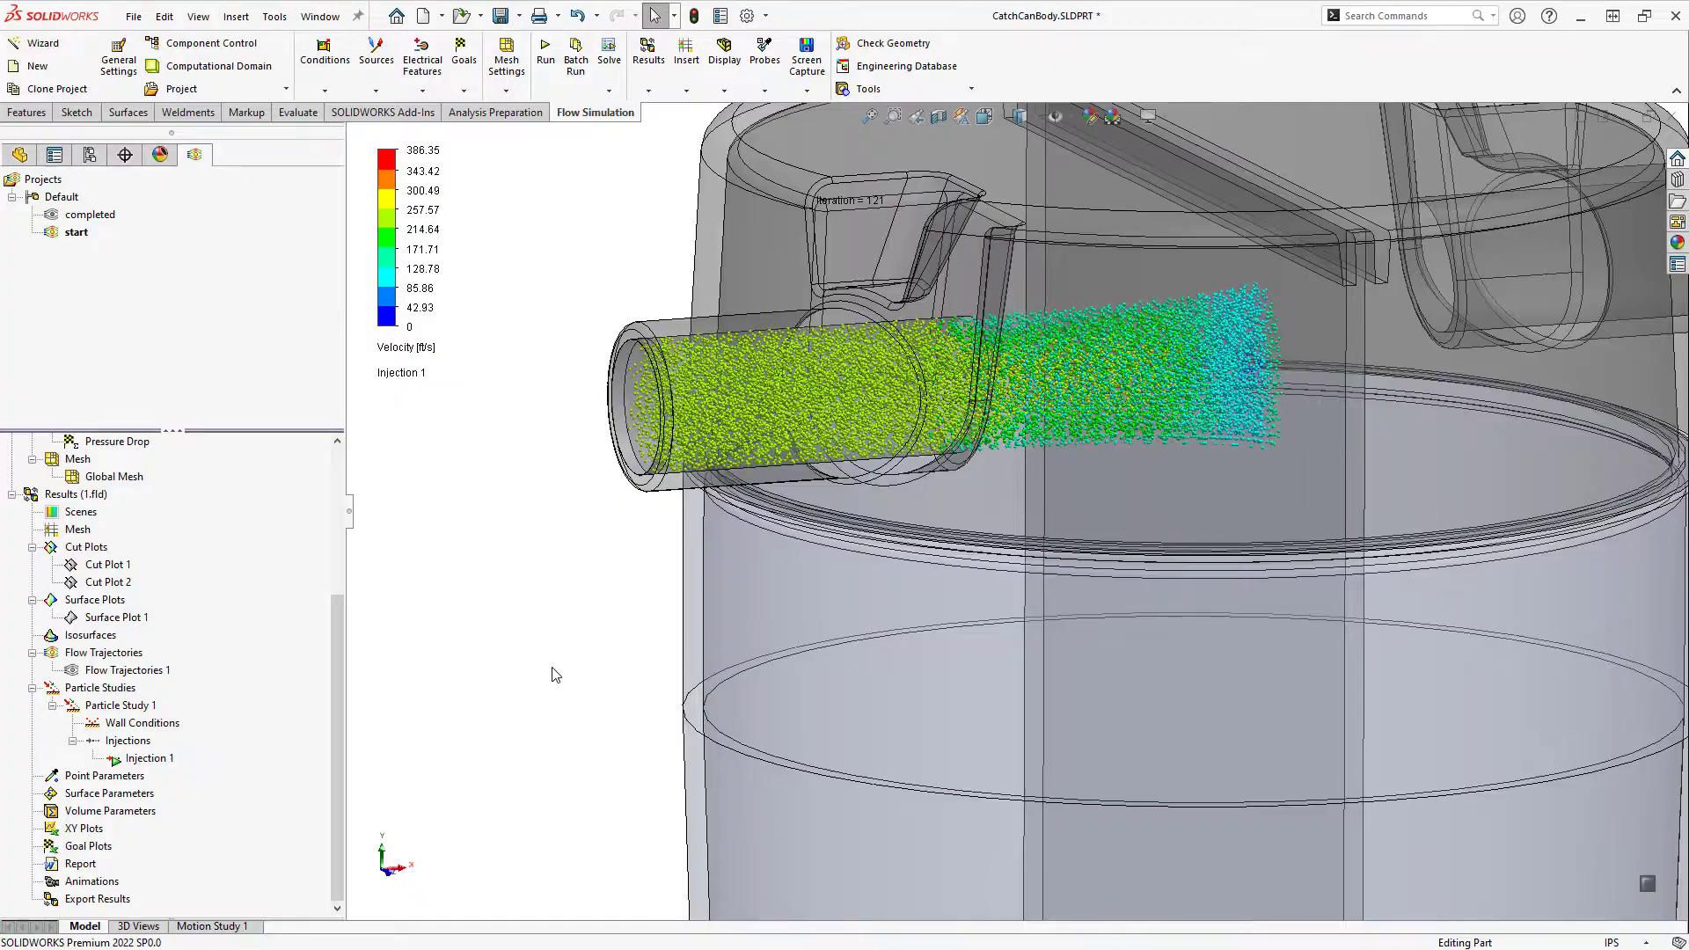
scroll(607, 703, "up", 10)
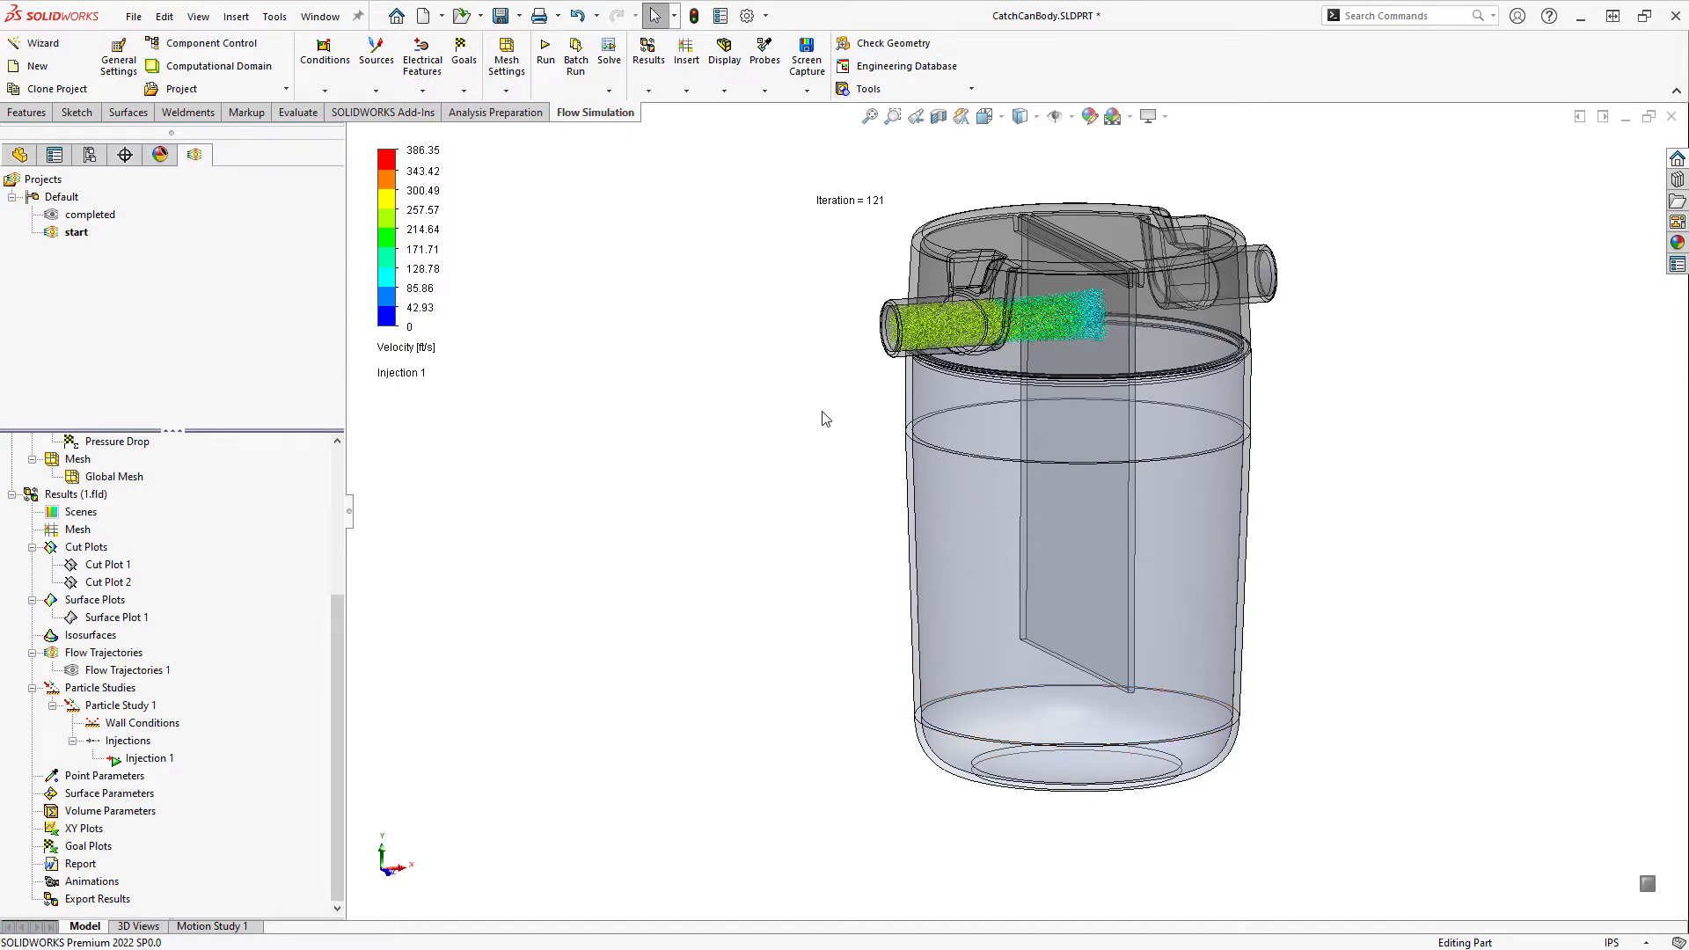
Switch the legend parameter to Particle Velocity and confirm it
scroll(1042, 264, "down", 5)
left_click(404, 352)
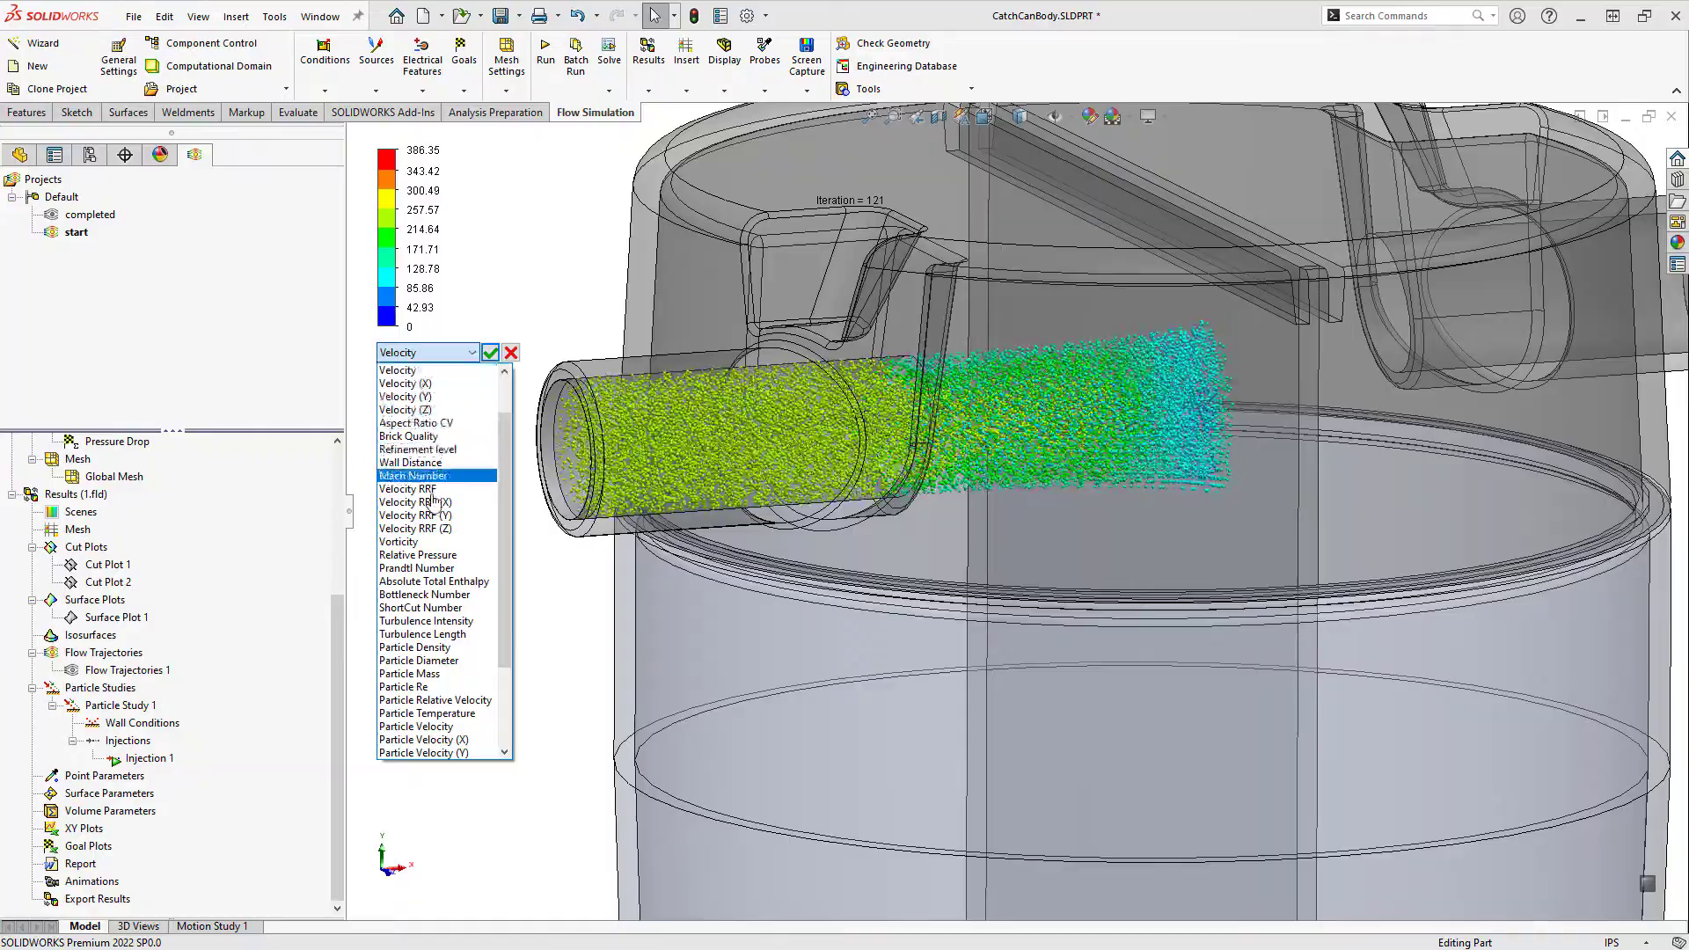
scroll(431, 493, "down", 2)
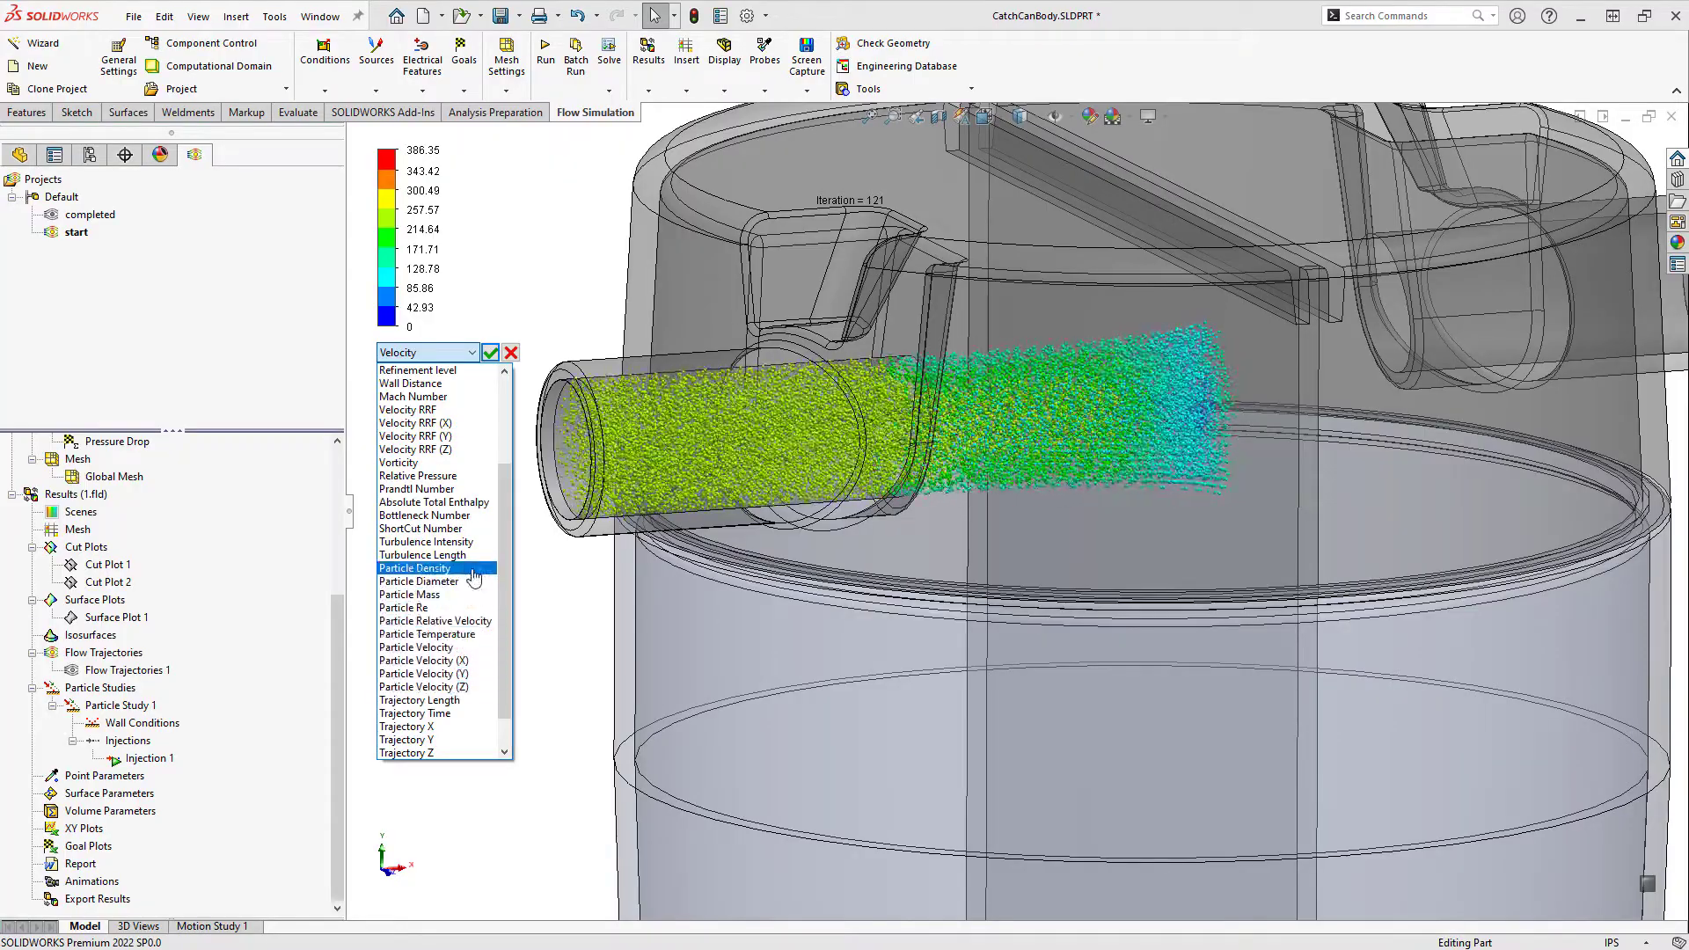
left_click(471, 648)
left_click(490, 352)
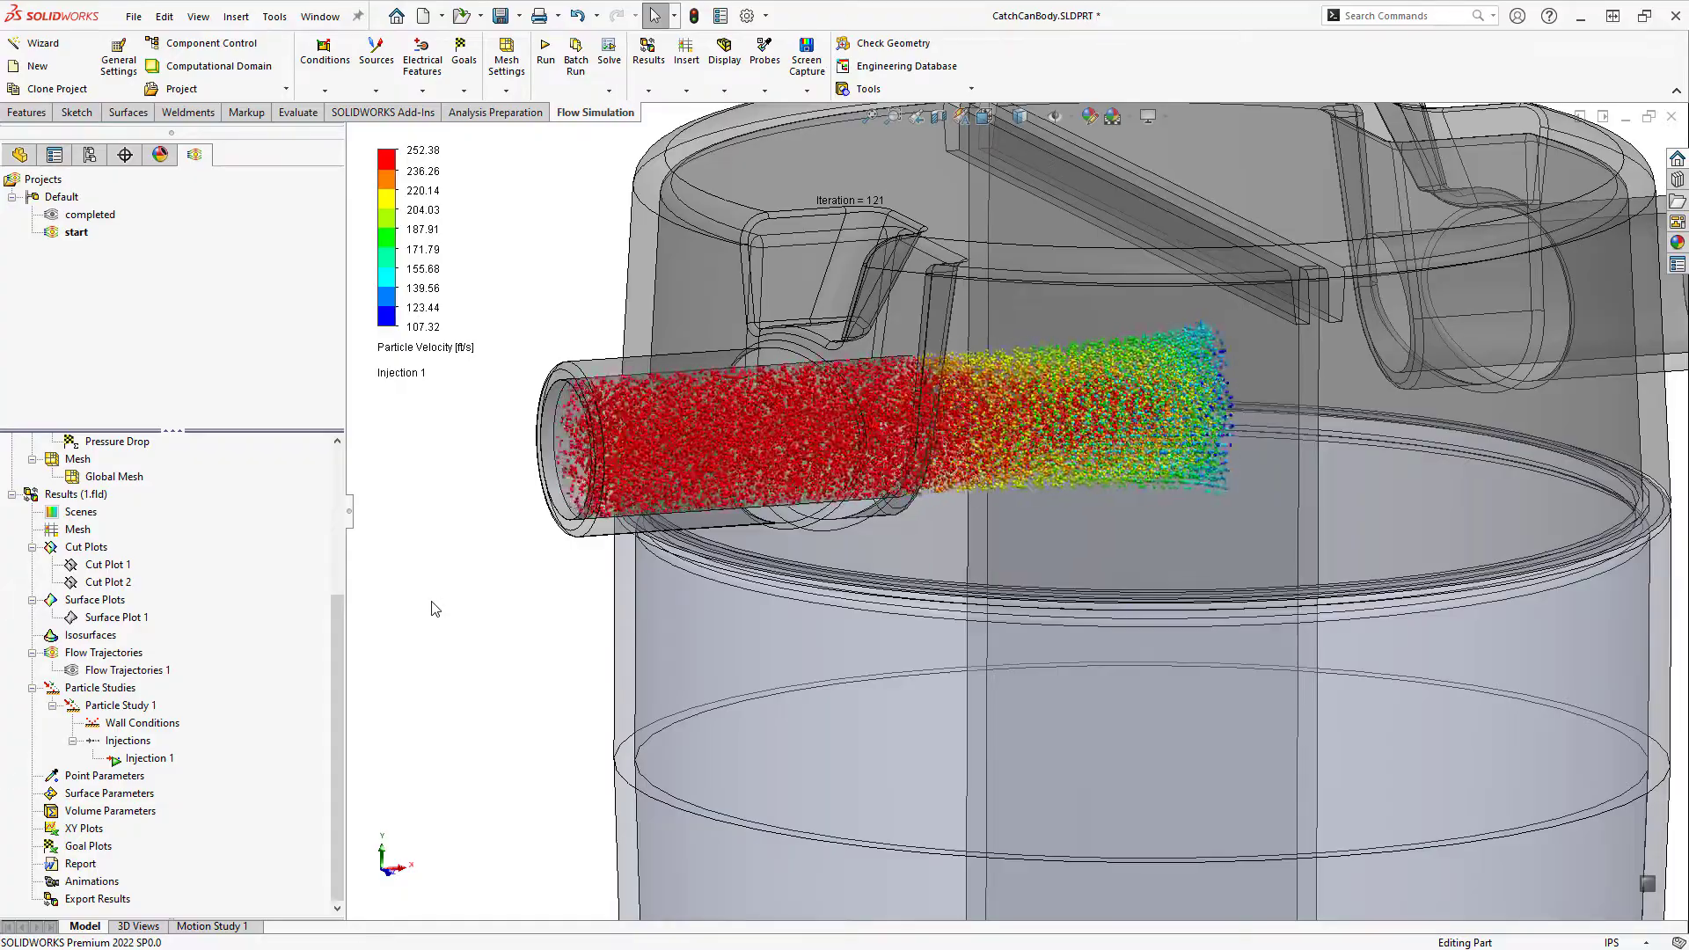
Stop the particle animation and rename Injection 1 to 'Injection - 0.0005 water'
right_click(142, 762)
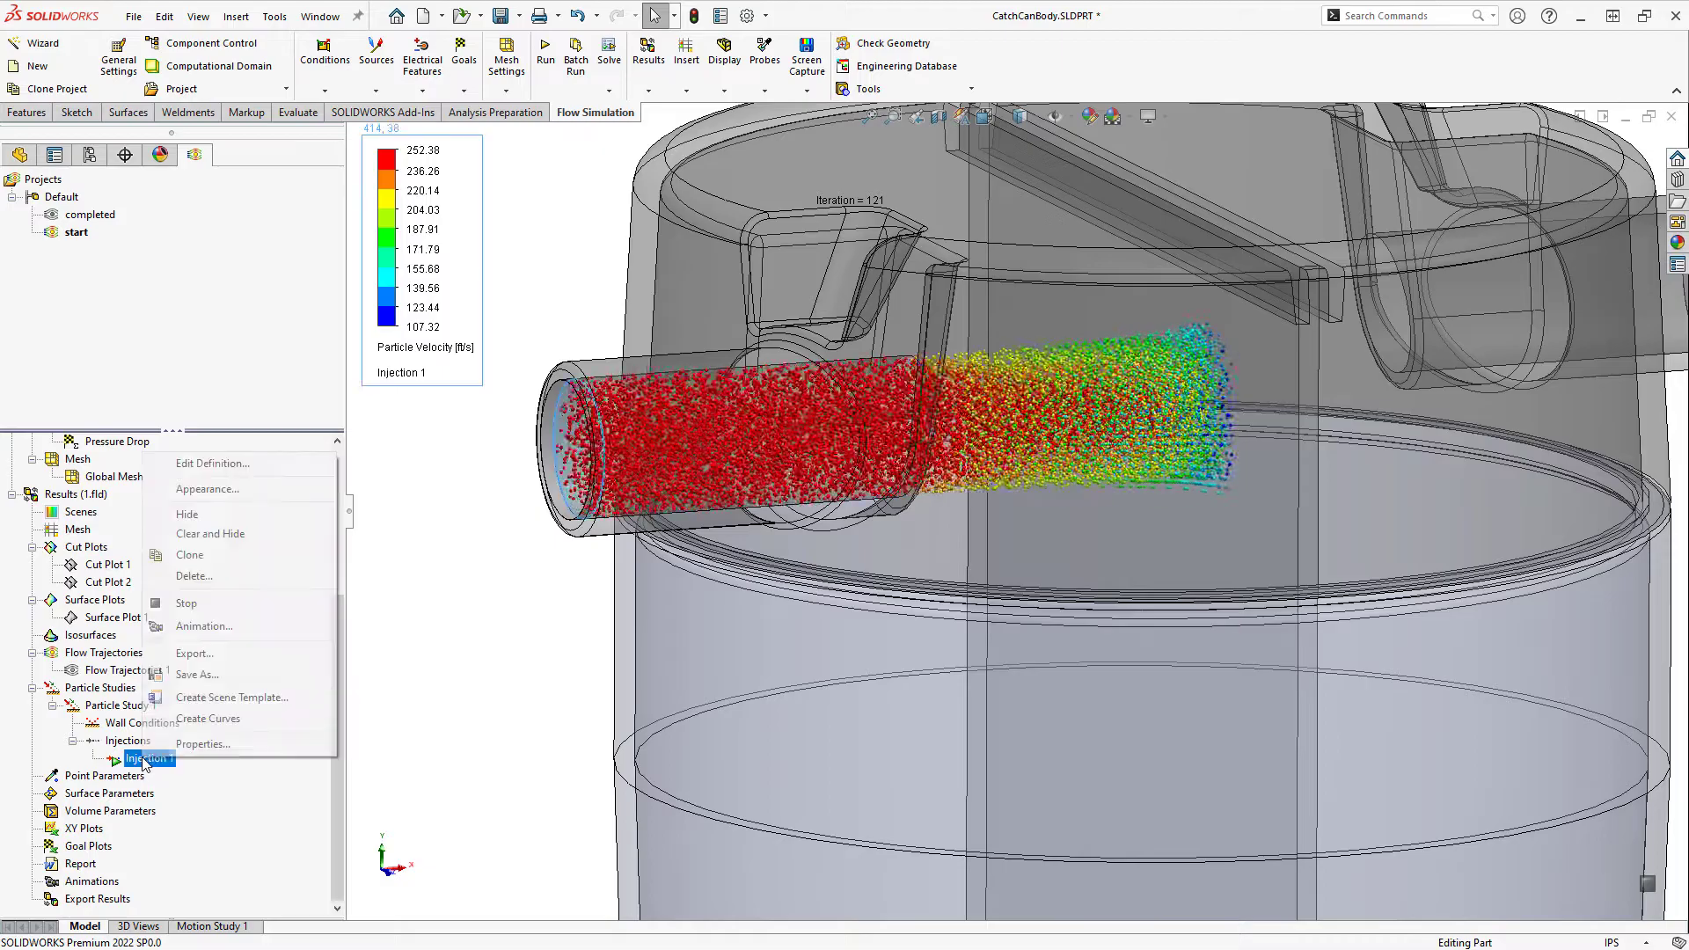
left_click(213, 603)
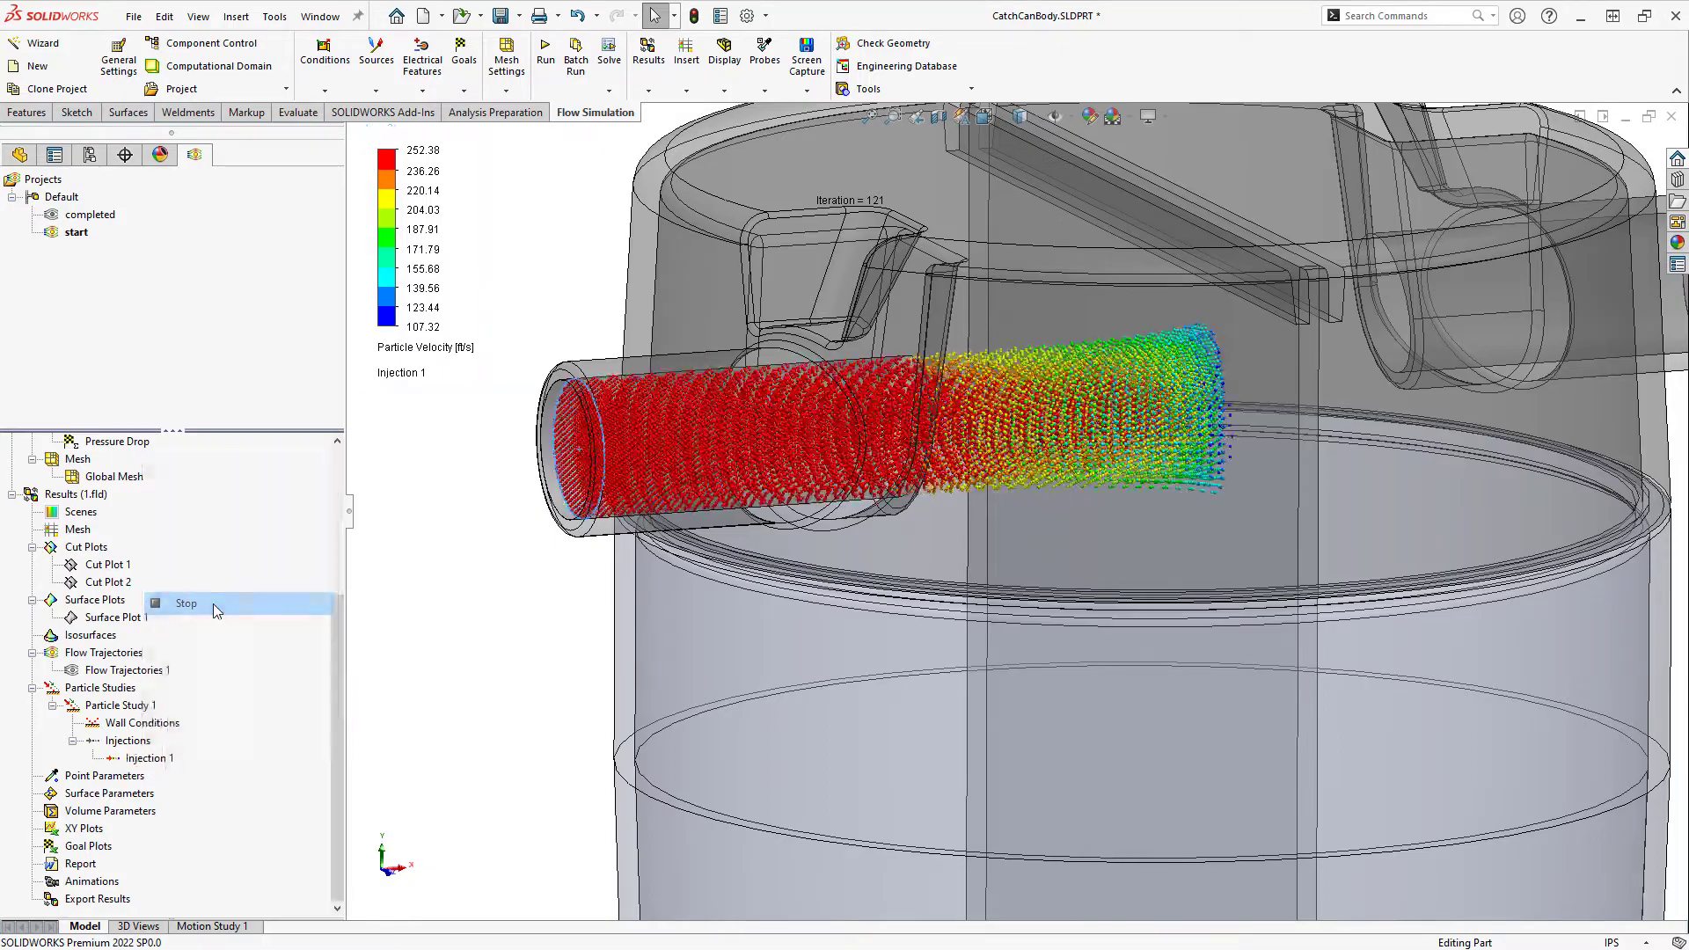
left_click(154, 761)
left_click(159, 761)
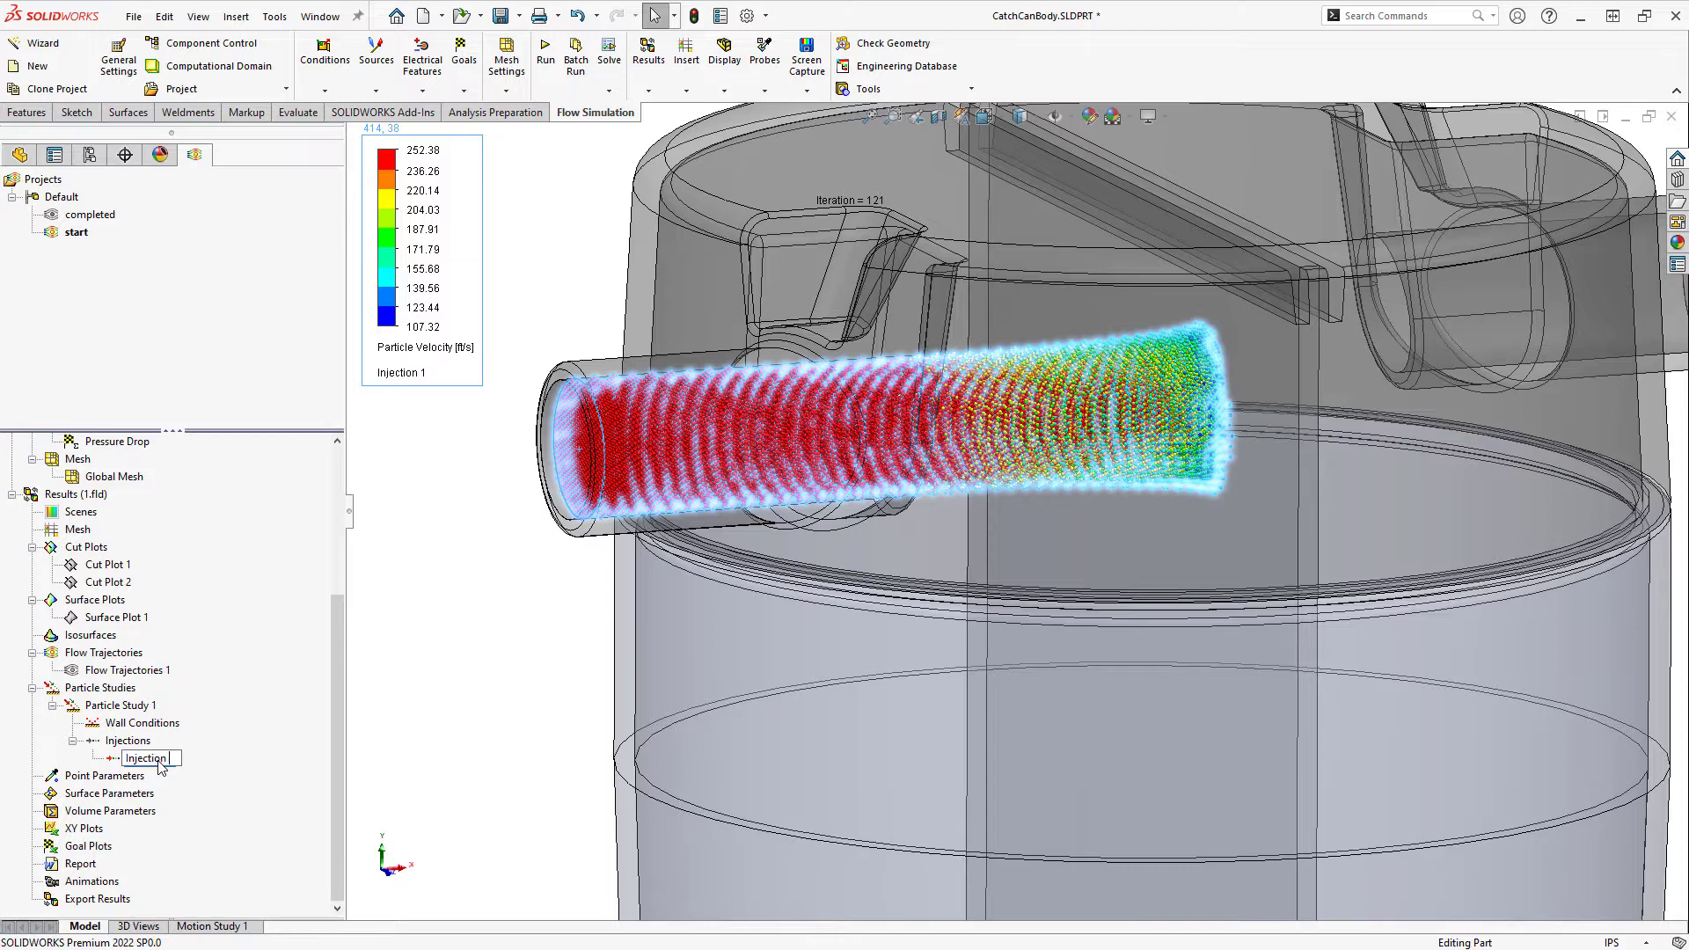
type("0.0005 water")
left_click(388, 750)
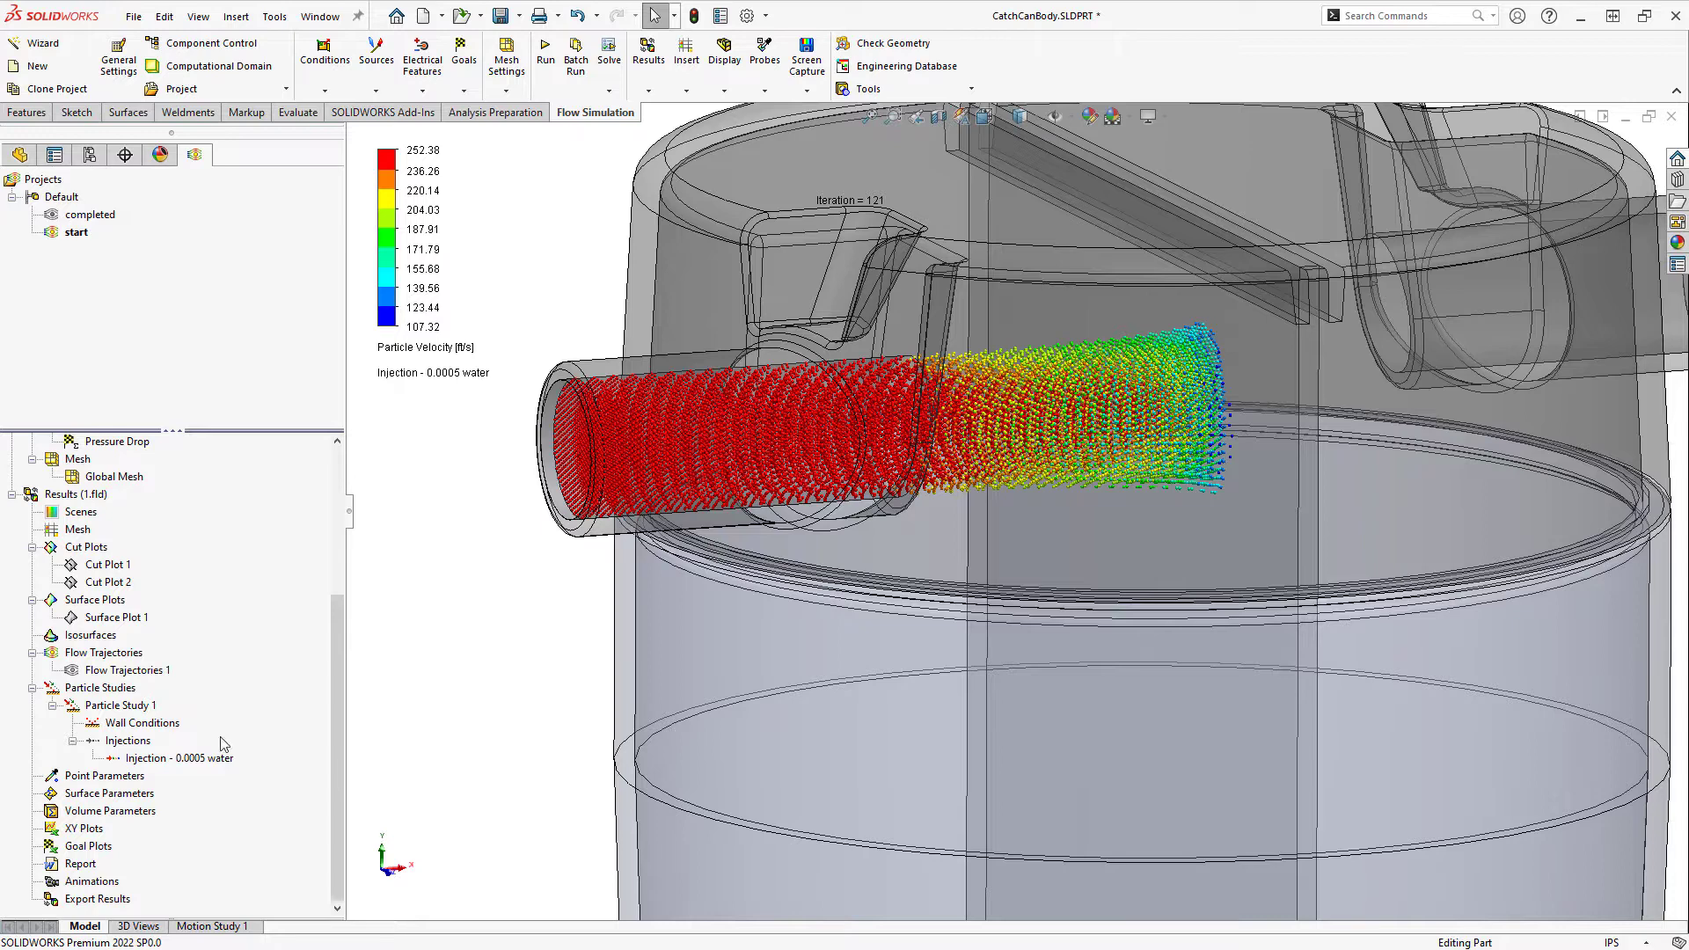
right_click(158, 758)
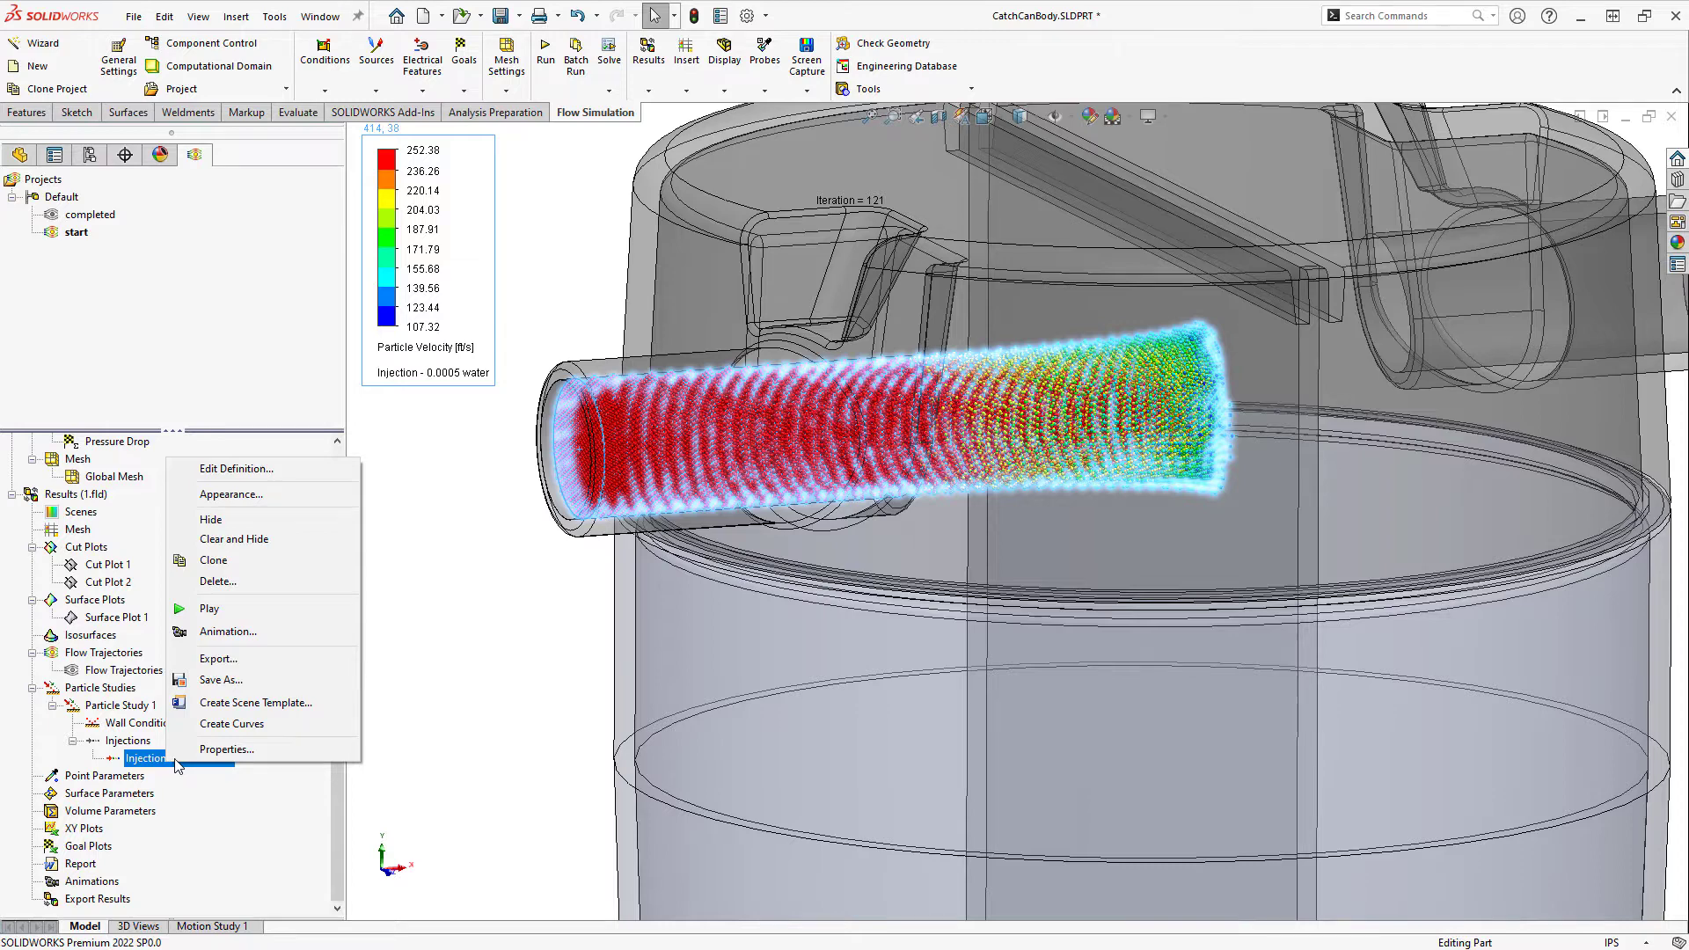
Clone the injection and rename the copy 'Injection - 0.00005 water'
left_click(261, 562)
scroll(281, 773, "down", 4)
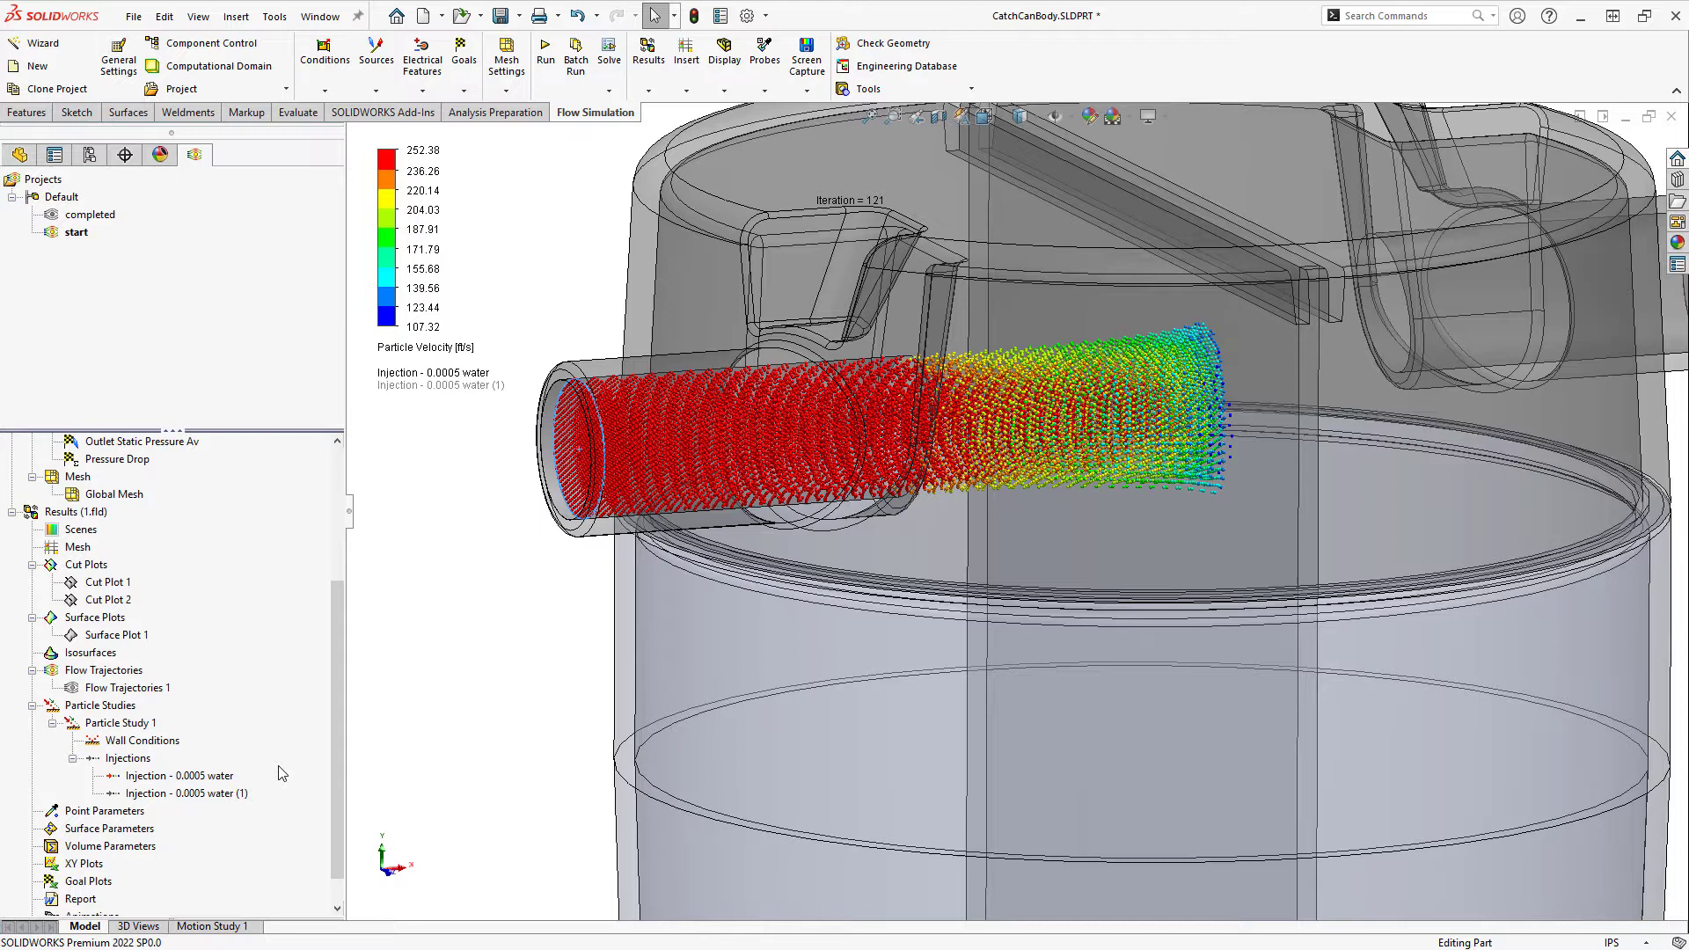
left_click(211, 793)
left_click(211, 794)
key("BackSpace")
key("BackSpace")
key("BackSpace")
left_click(199, 793)
type("0")
key("Return")
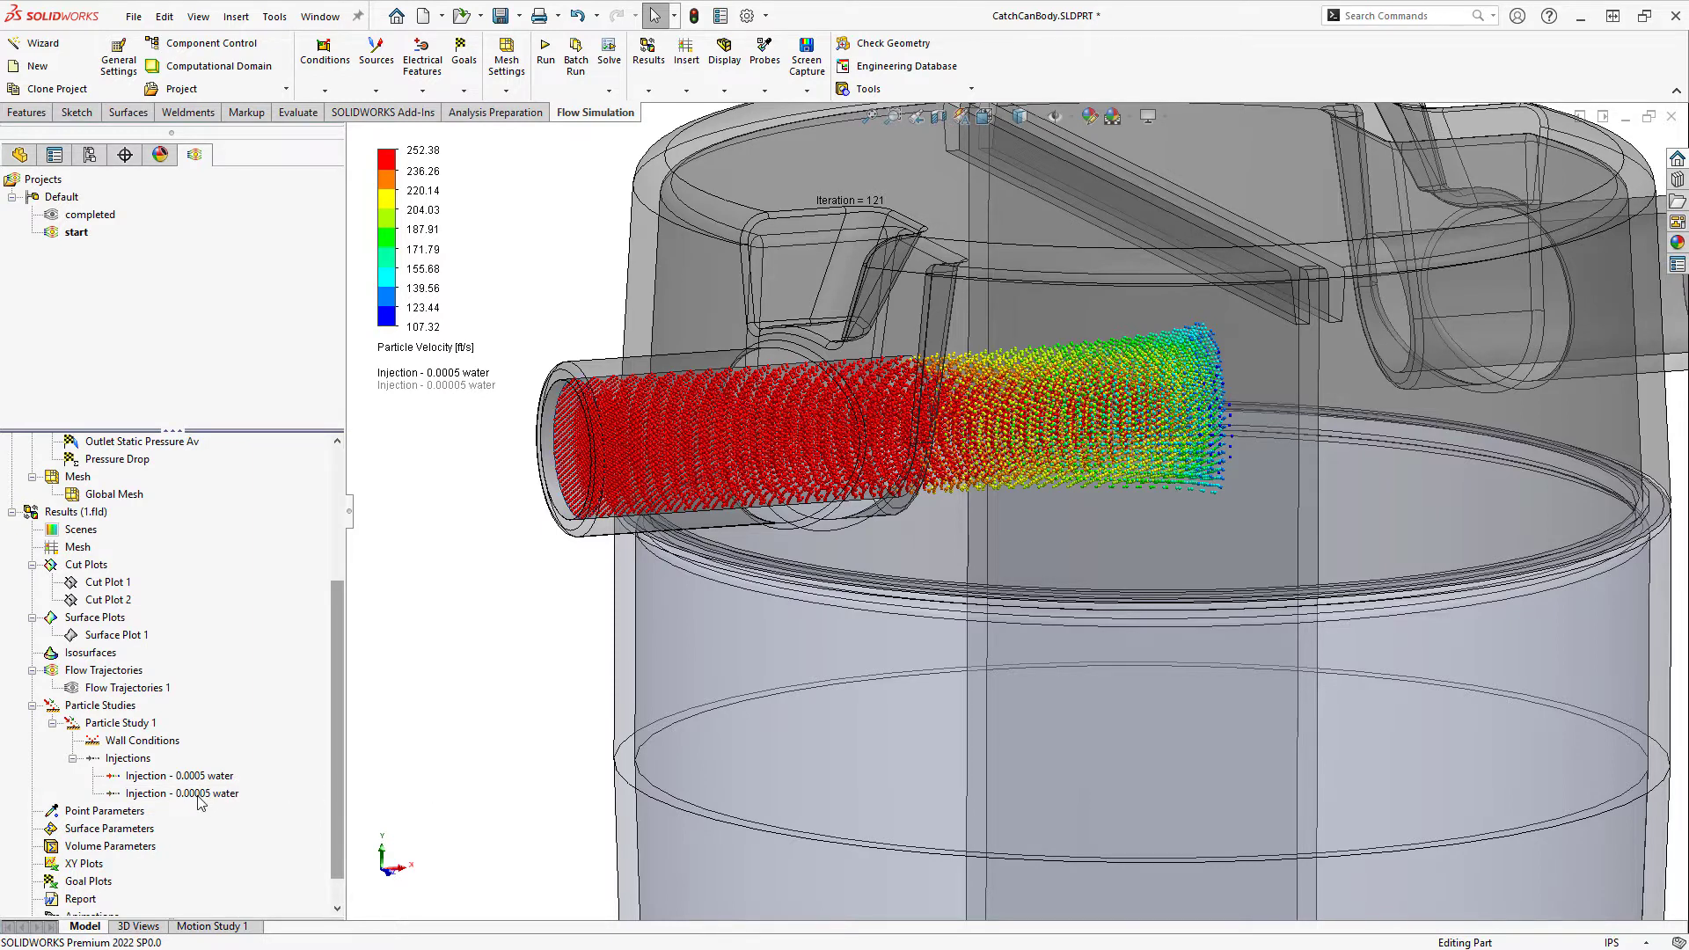
Change the new injection's particle diameter to 0.00005 in
right_click(198, 796)
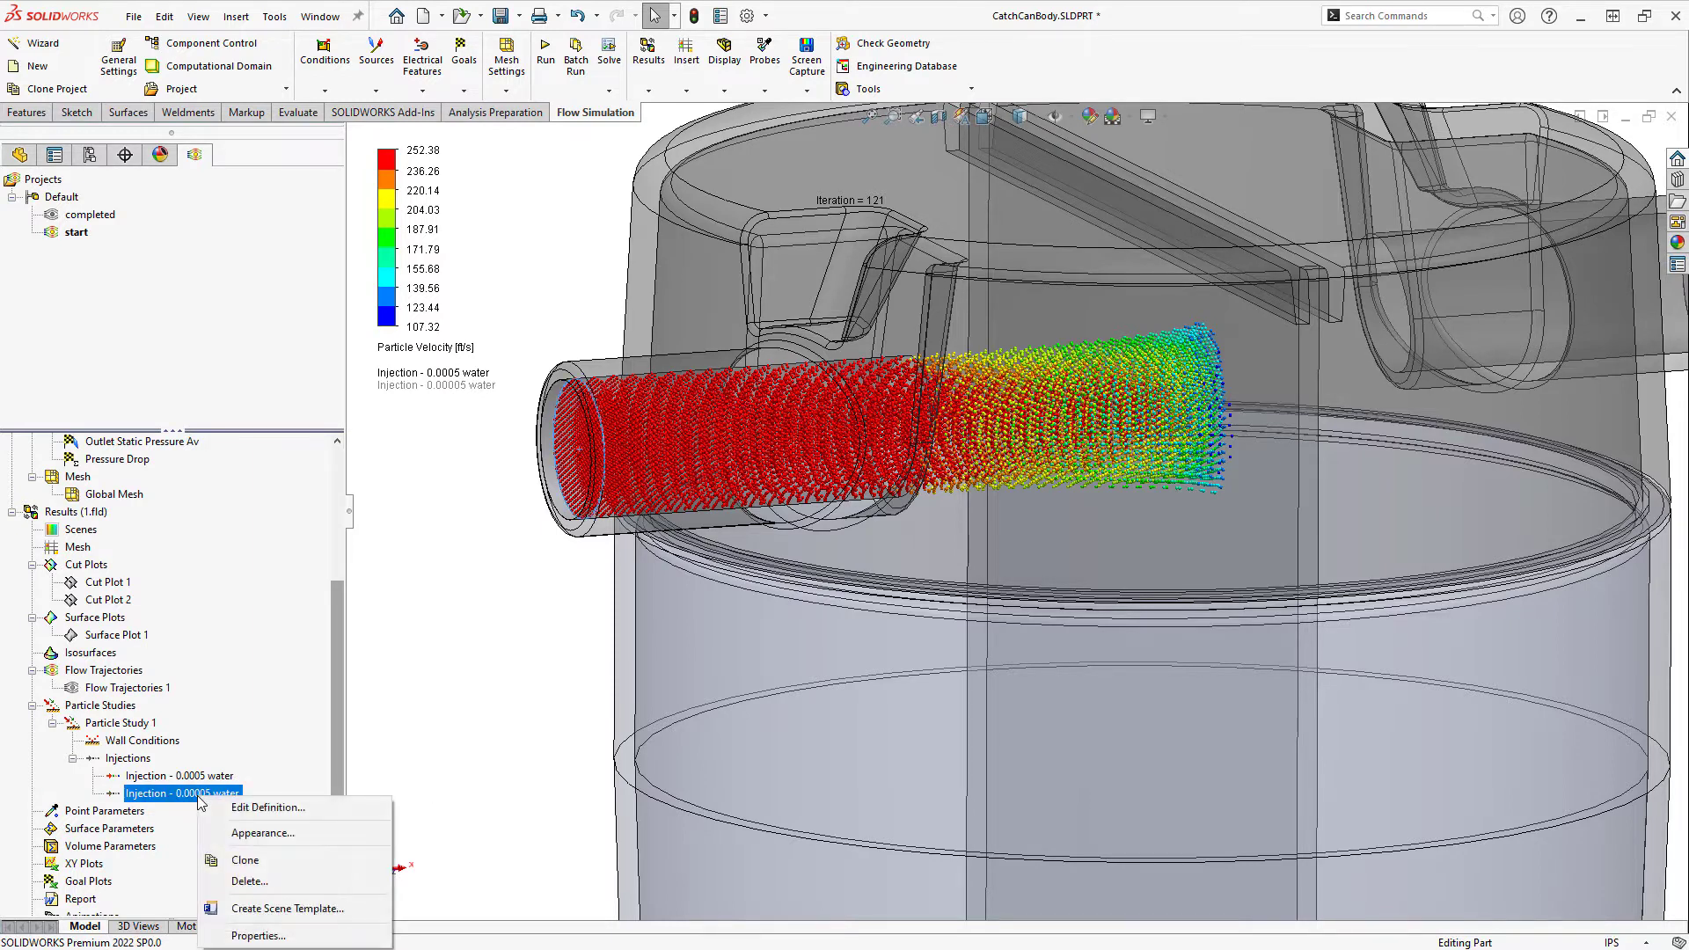
left_click(248, 809)
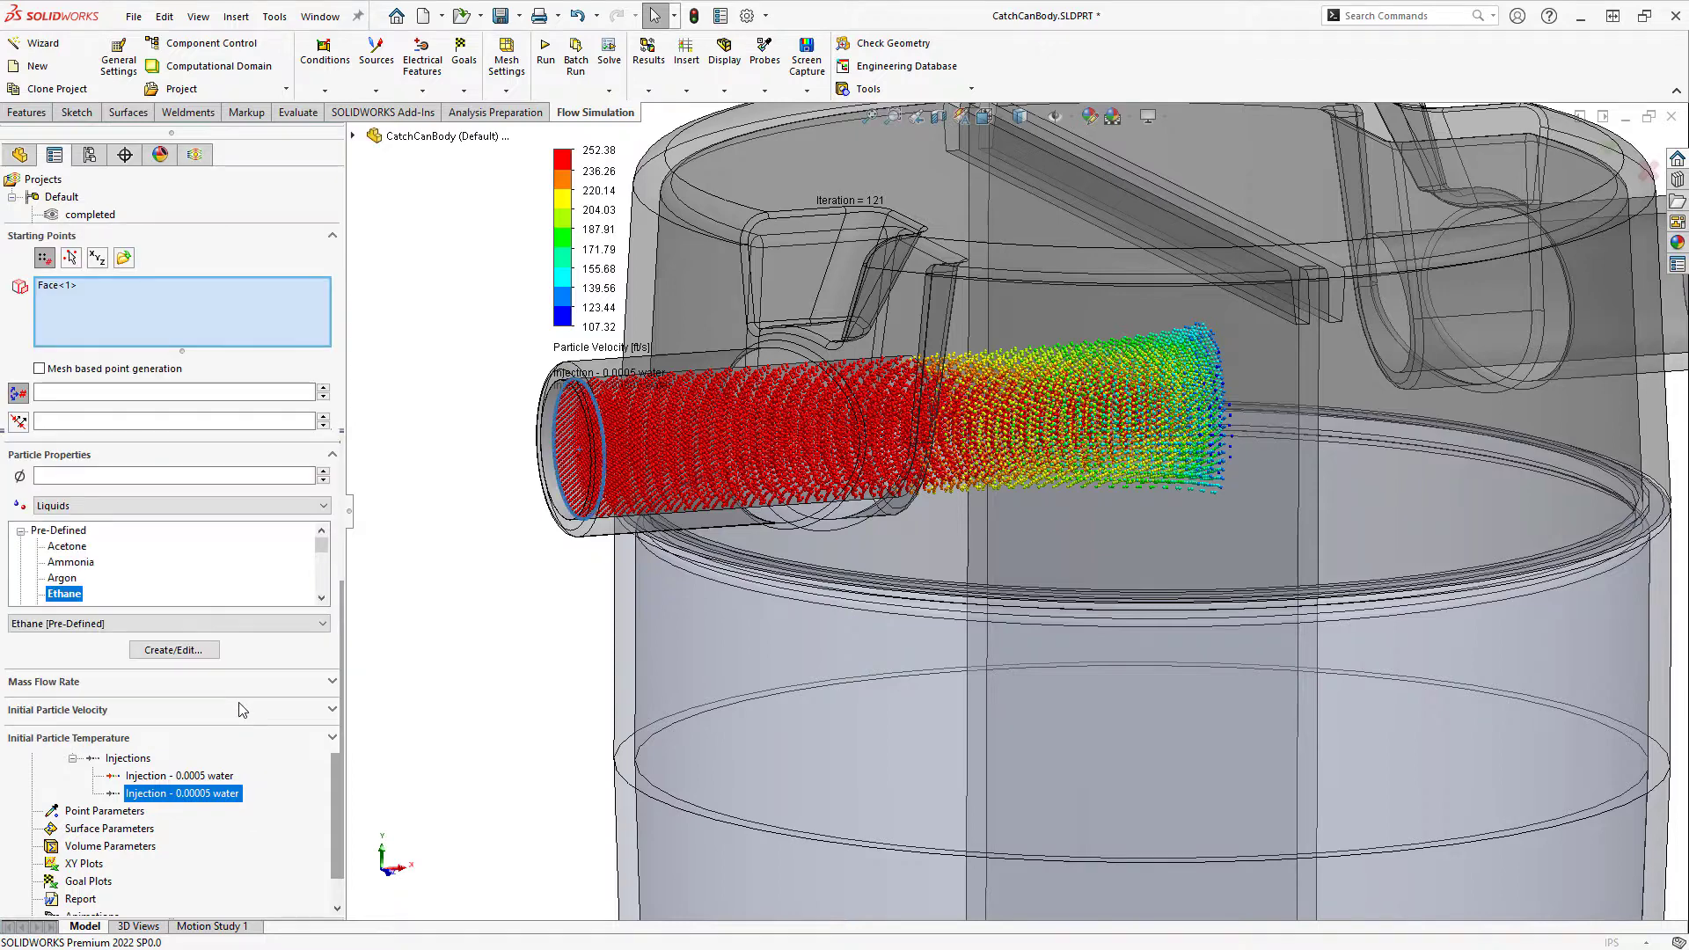
left_click(57, 475)
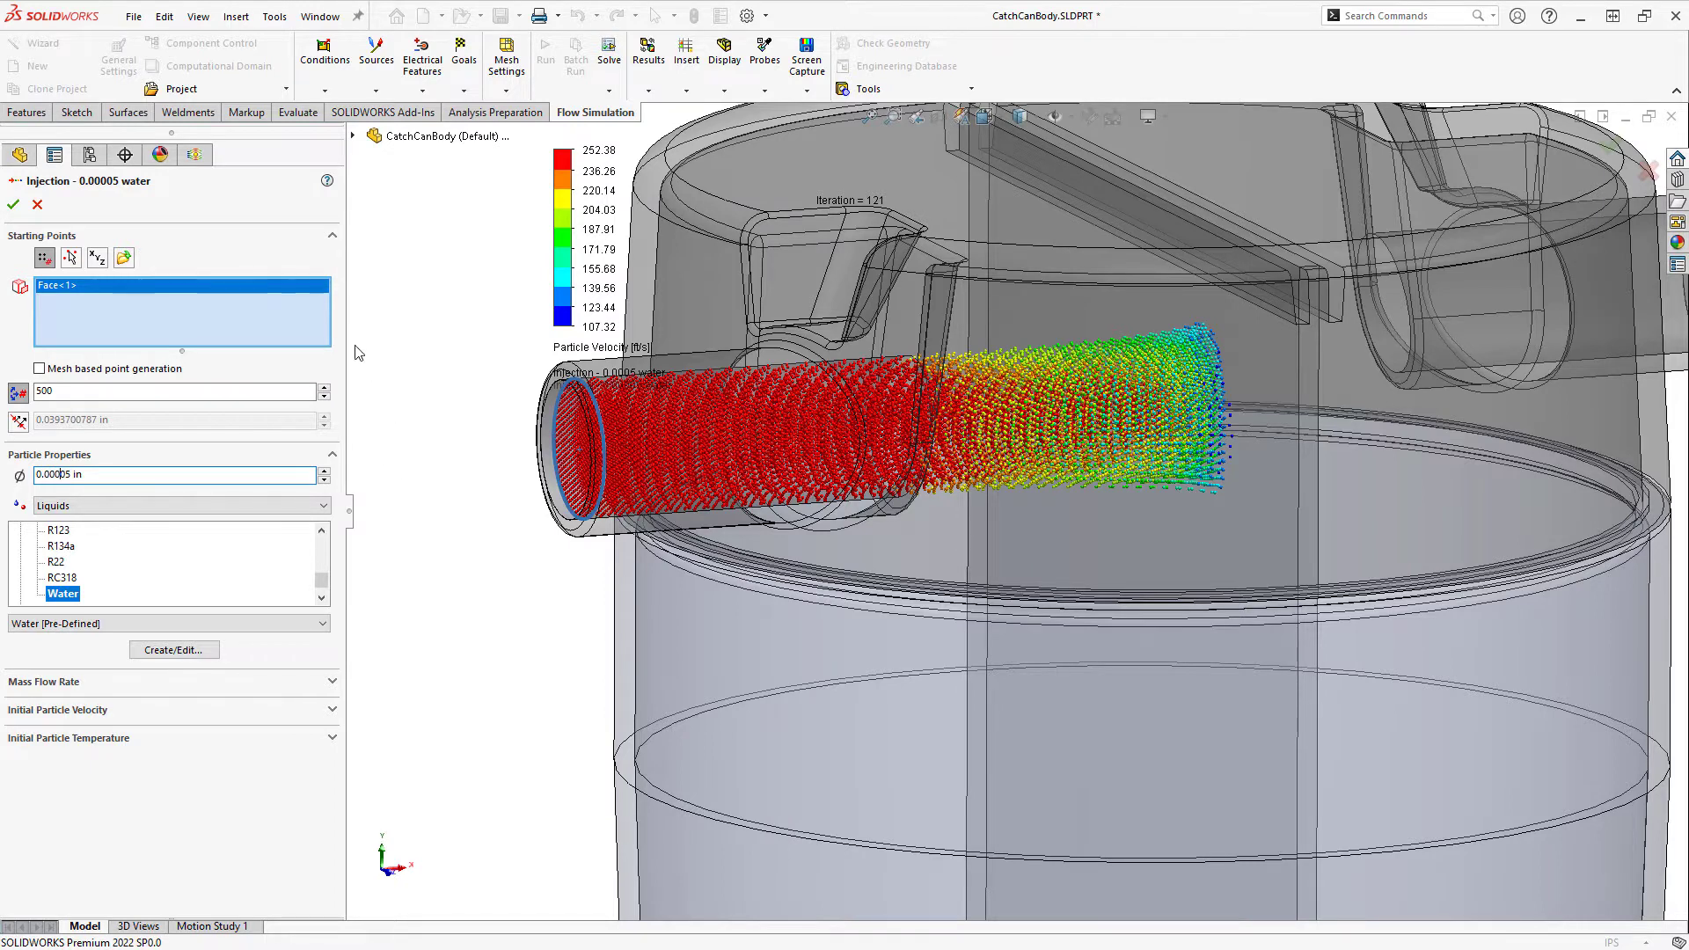
left_click(23, 214)
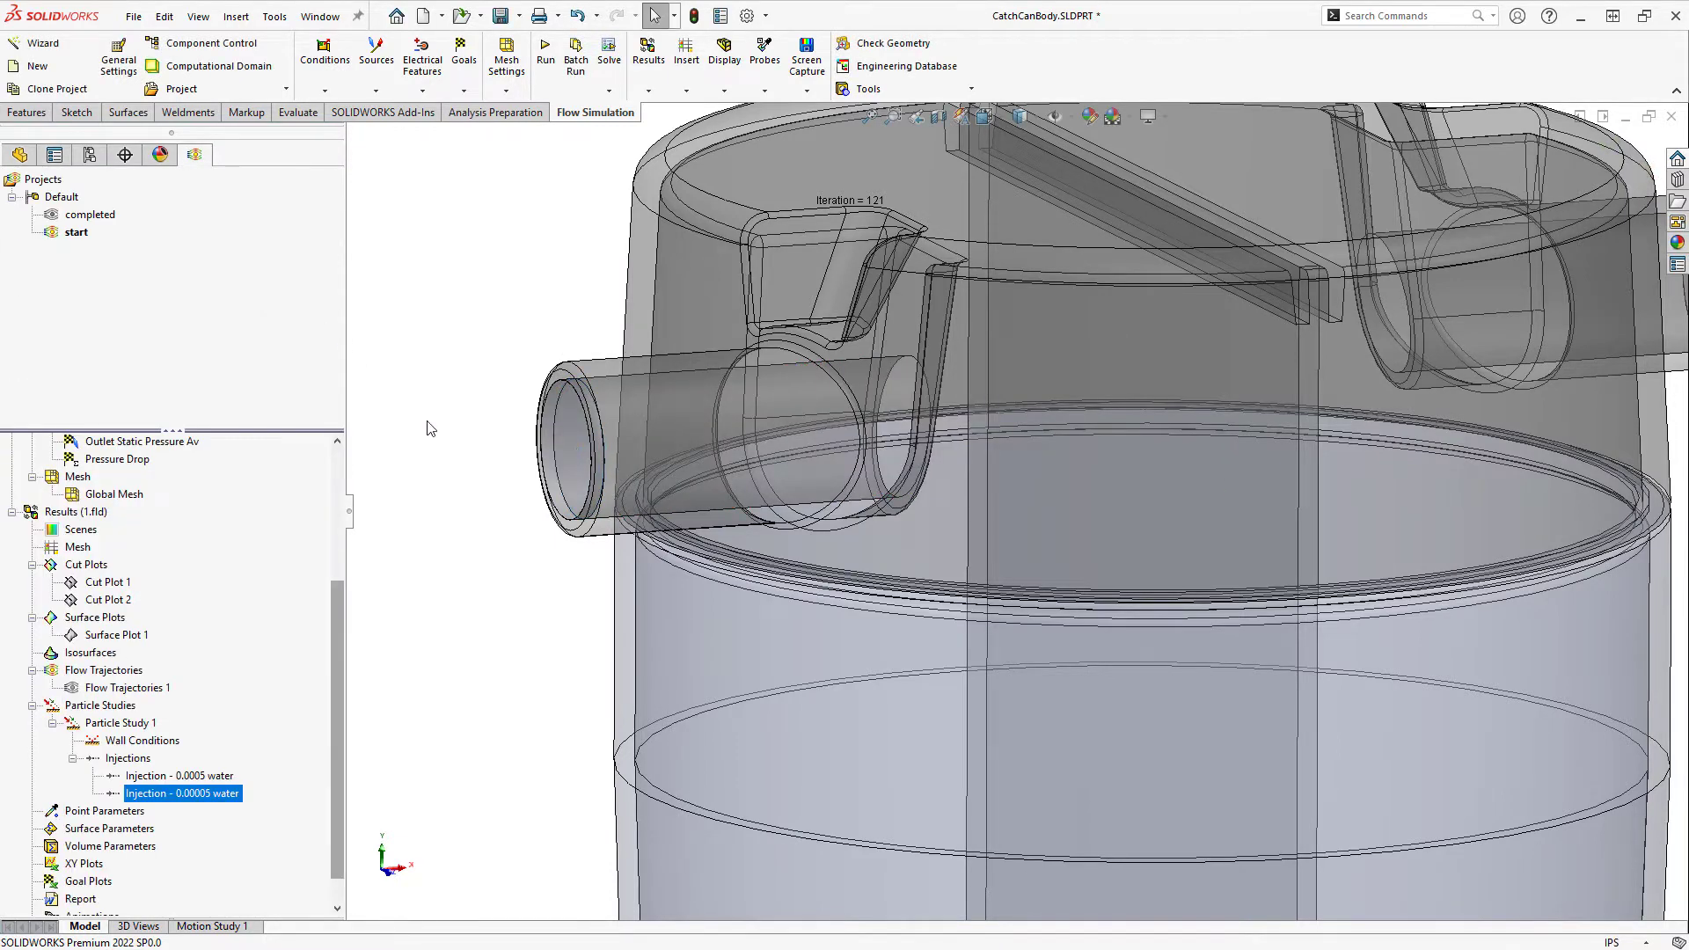
right_click(100, 727)
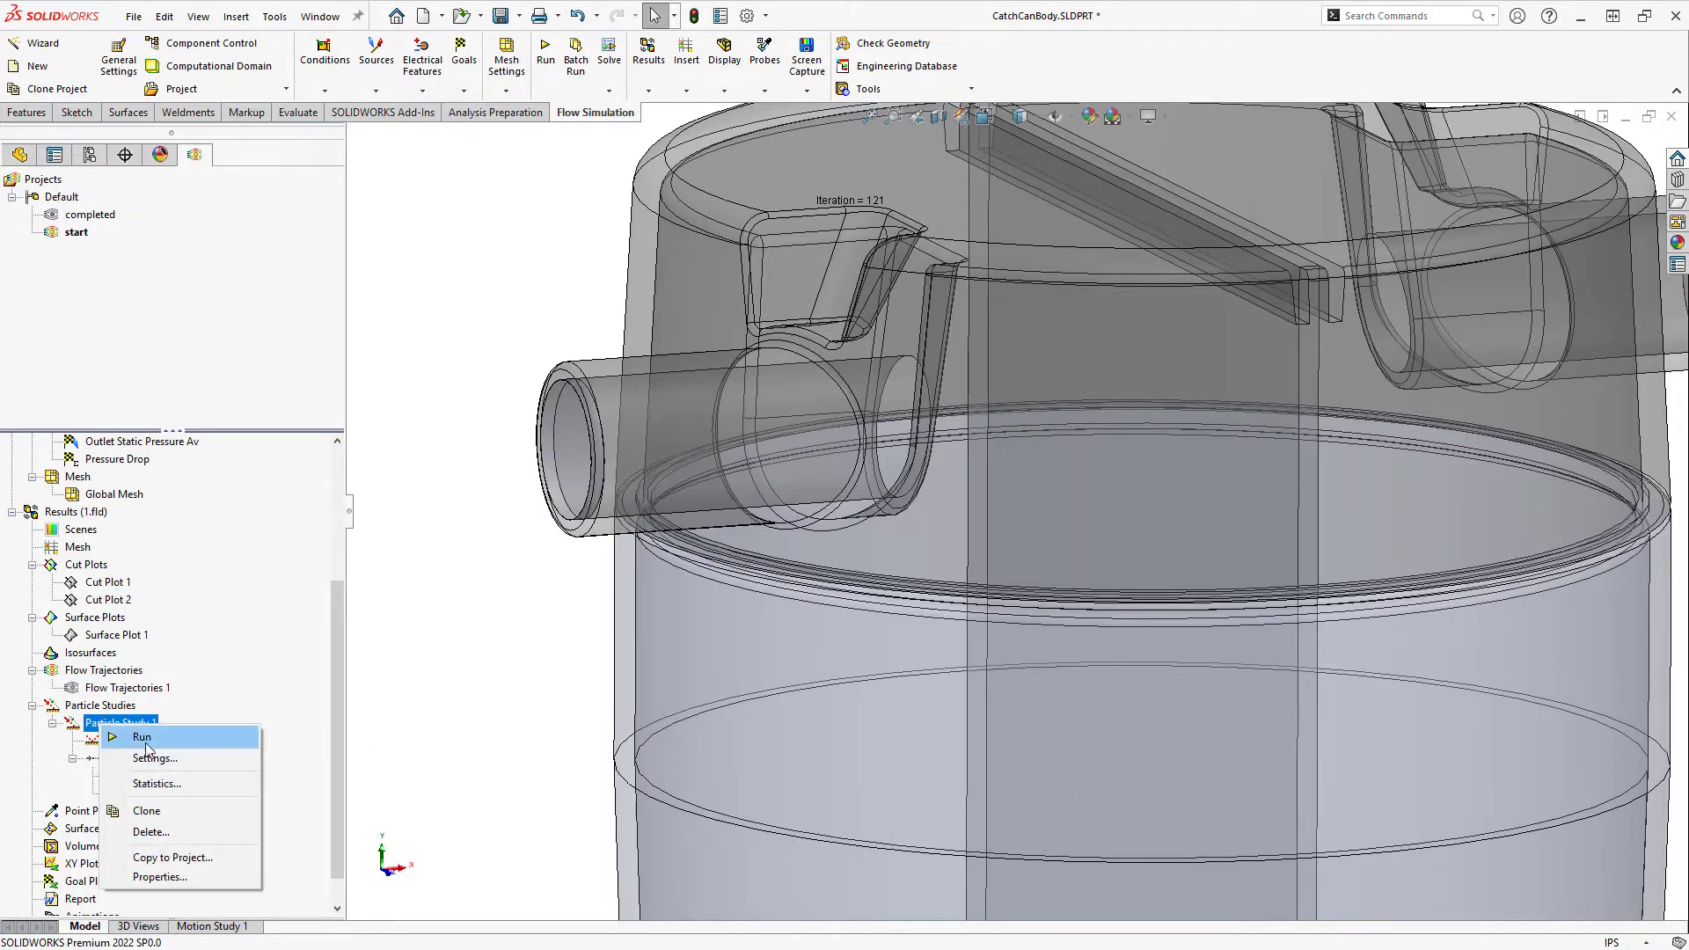
Run Particle Study 1 again with both injections and zoom to fit the catch can
left_click(160, 741)
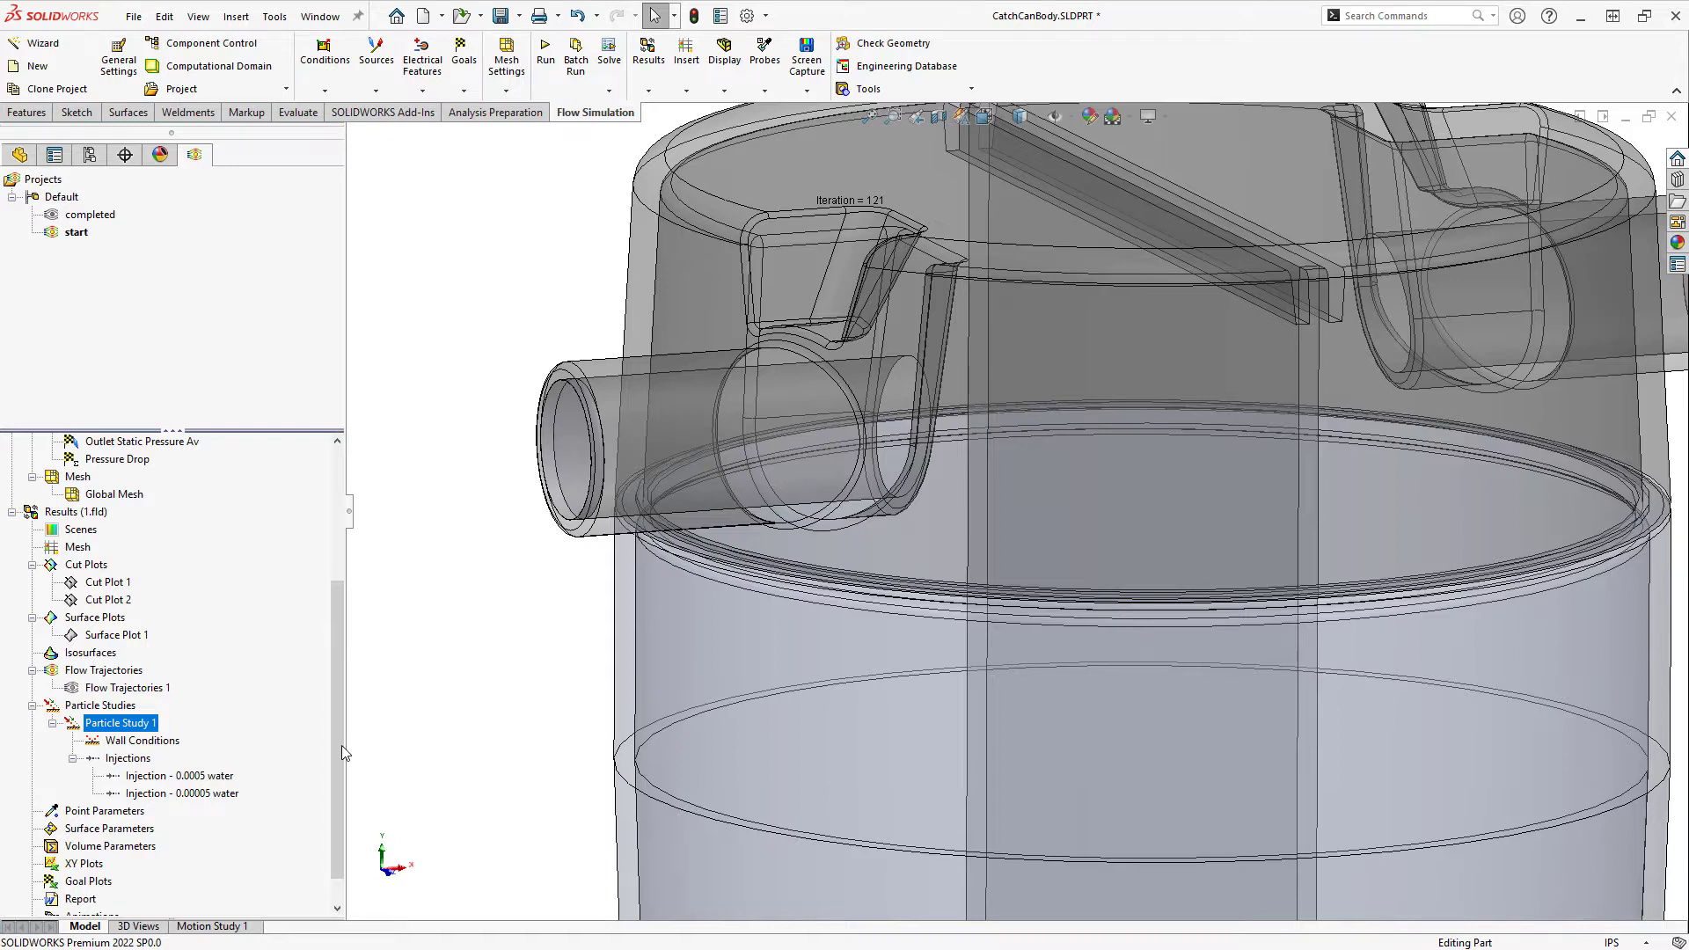
left_click_drag(336, 771, 253, 563)
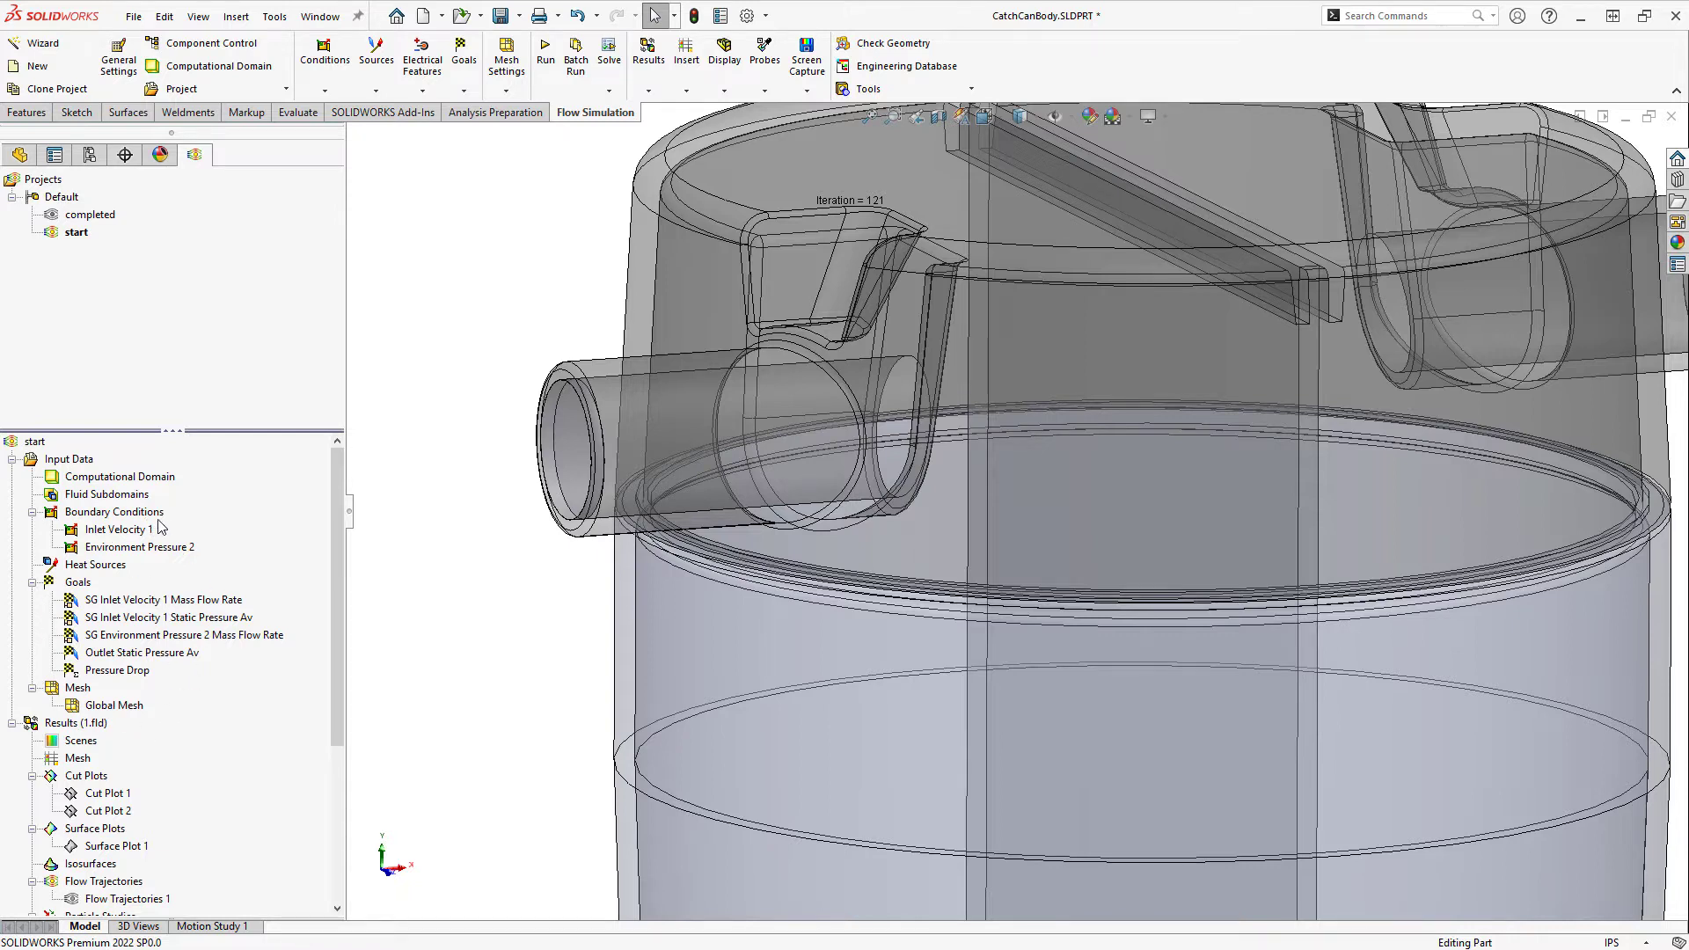
left_click_drag(335, 488, 336, 656)
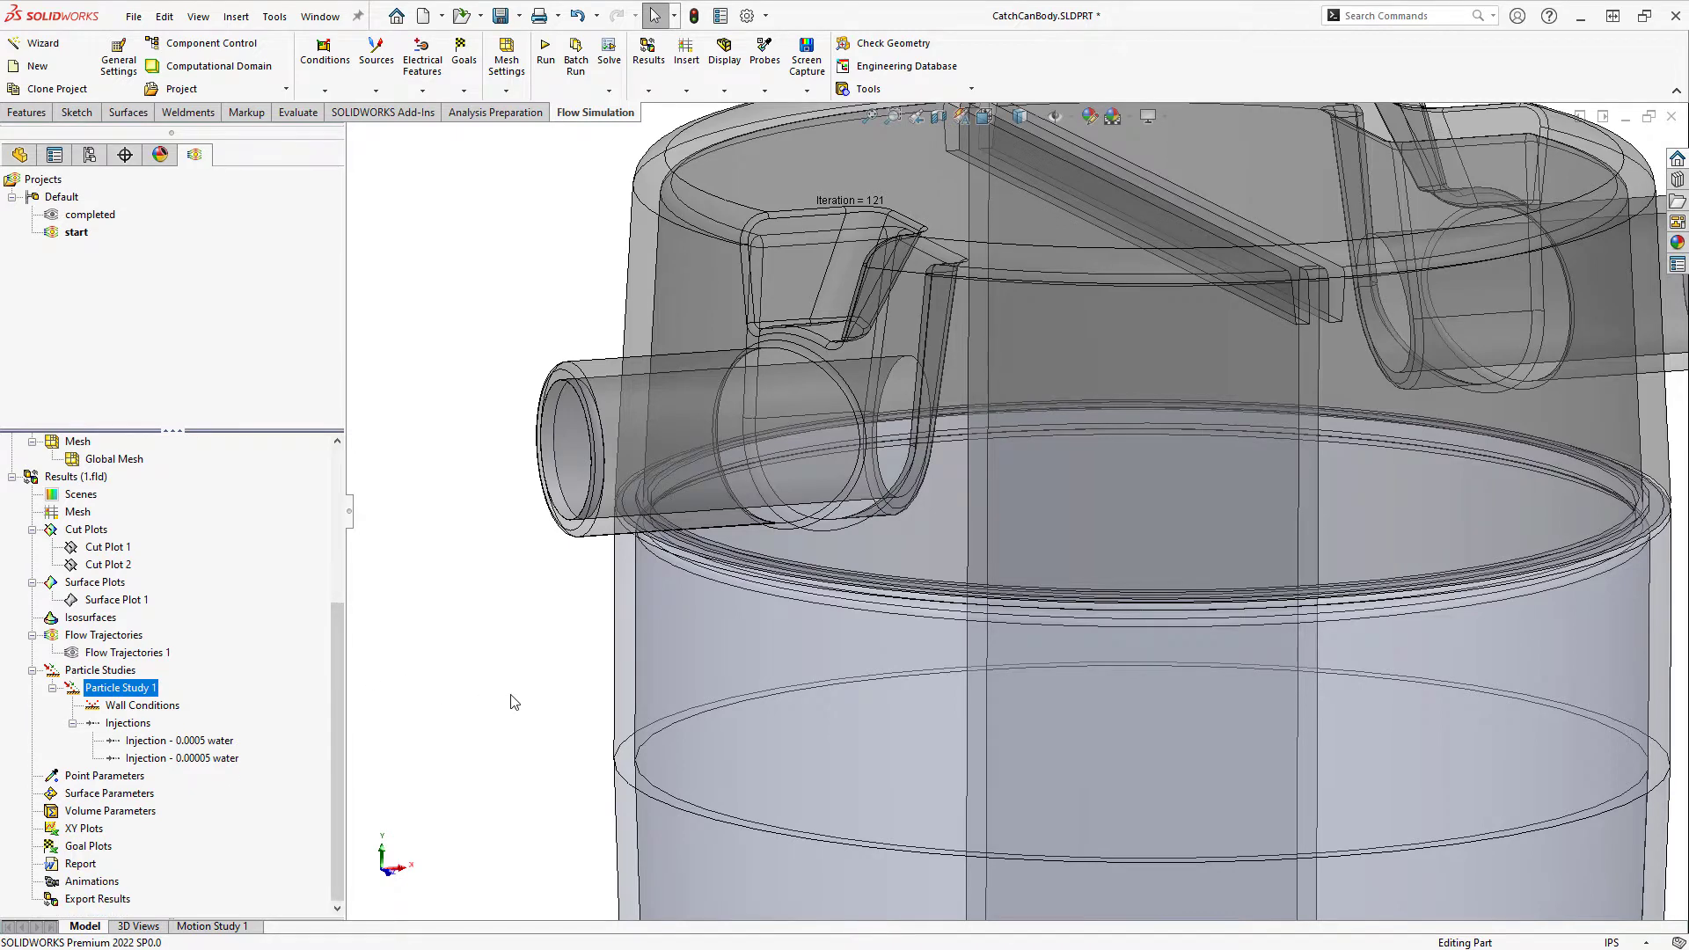
key("f")
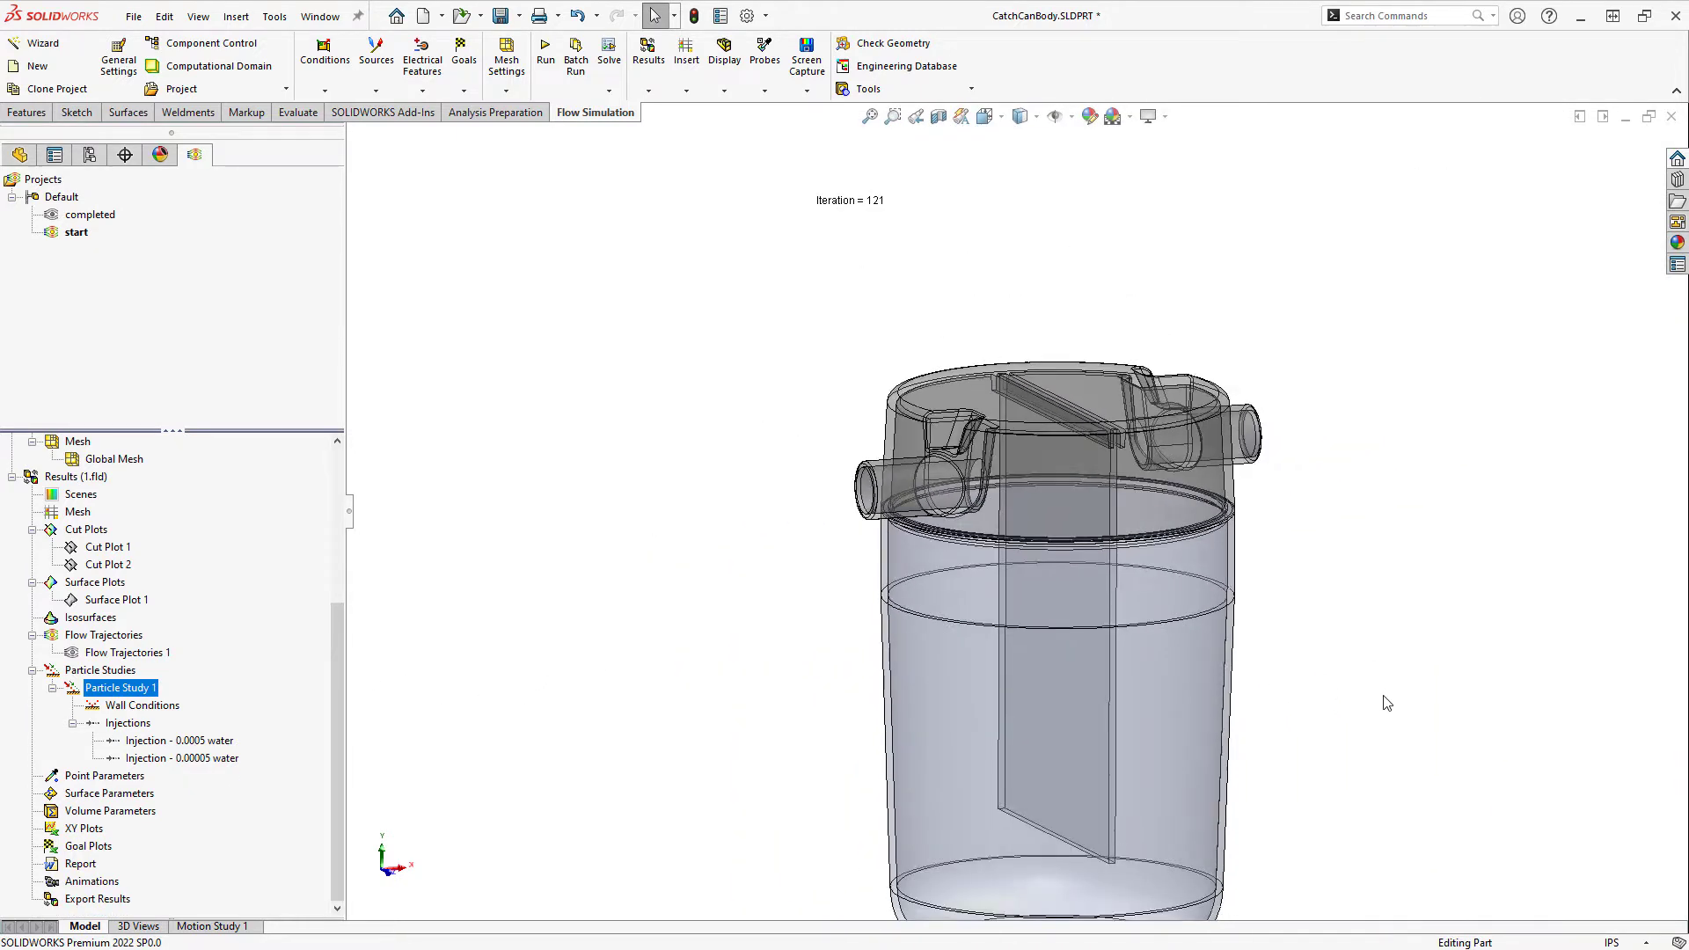
Show the 'Injection - 0.00005 water' droplets and rotate the catch can to inspect them
right_click(161, 759)
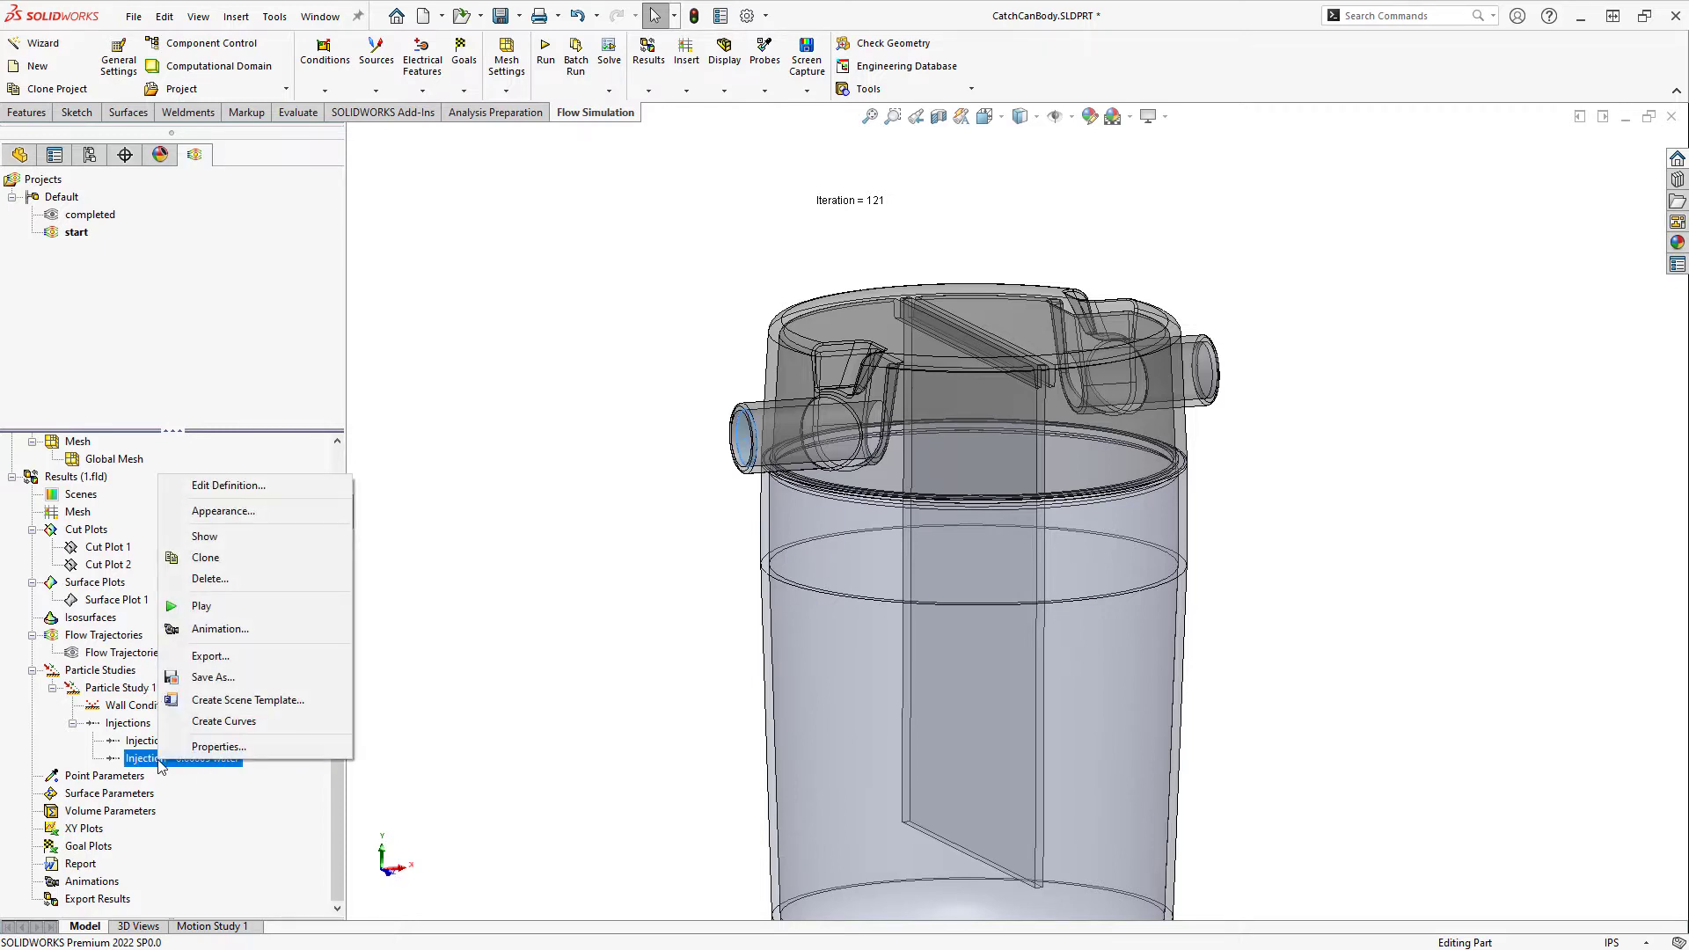
left_click(243, 540)
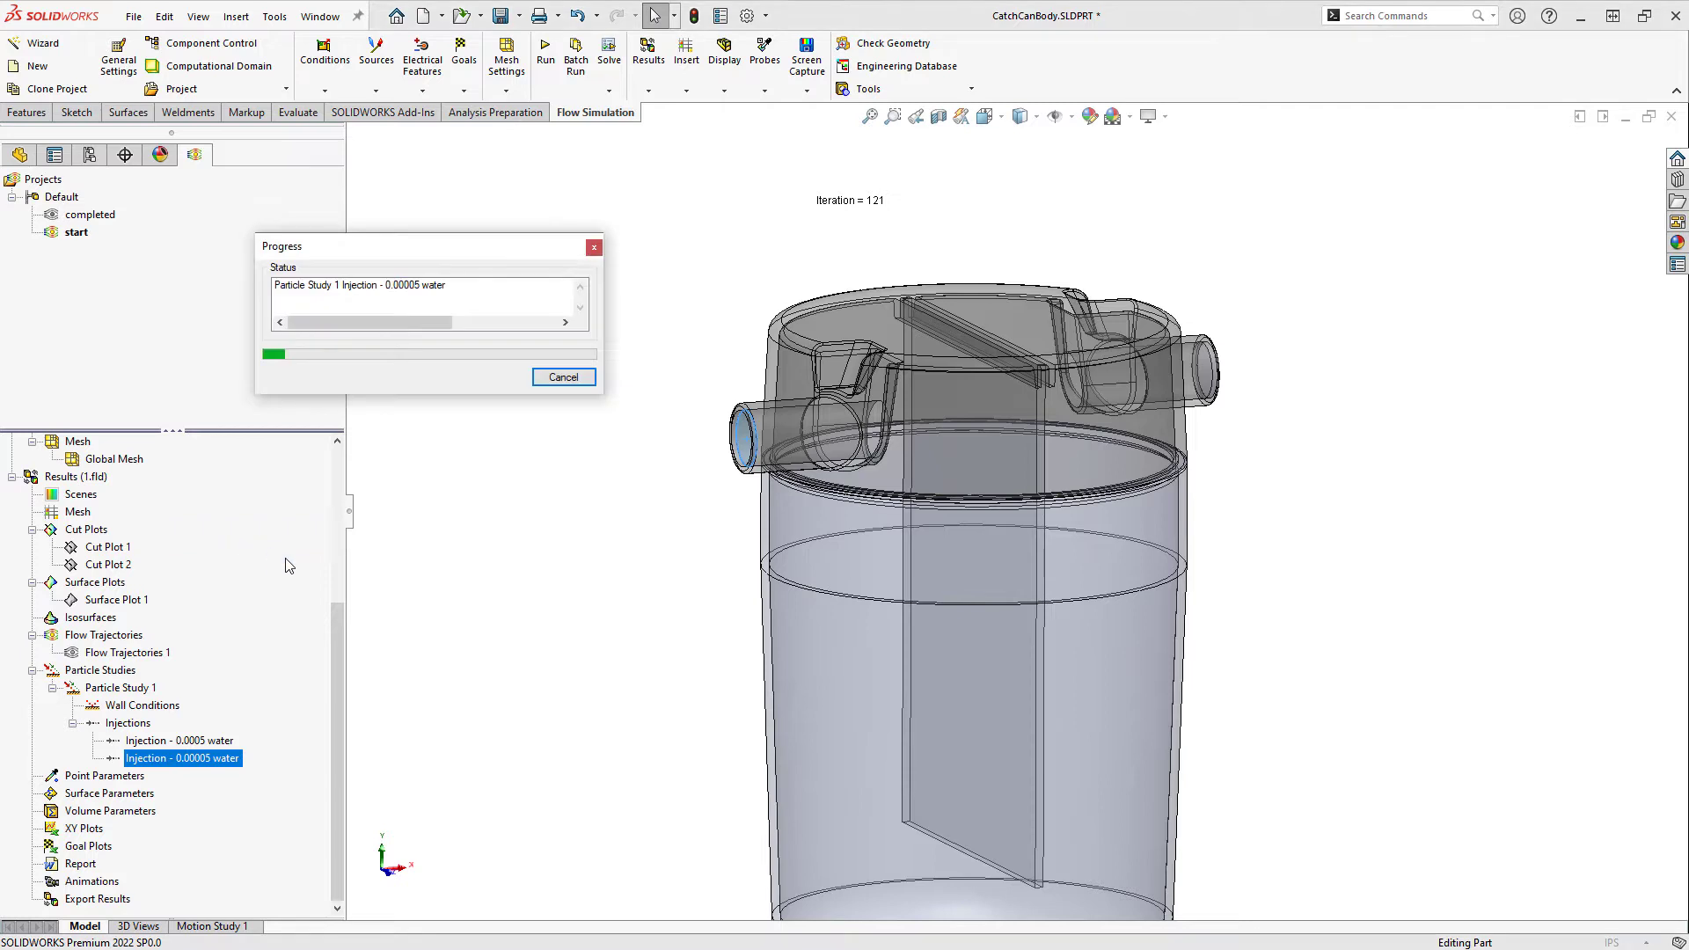
left_click(545, 711)
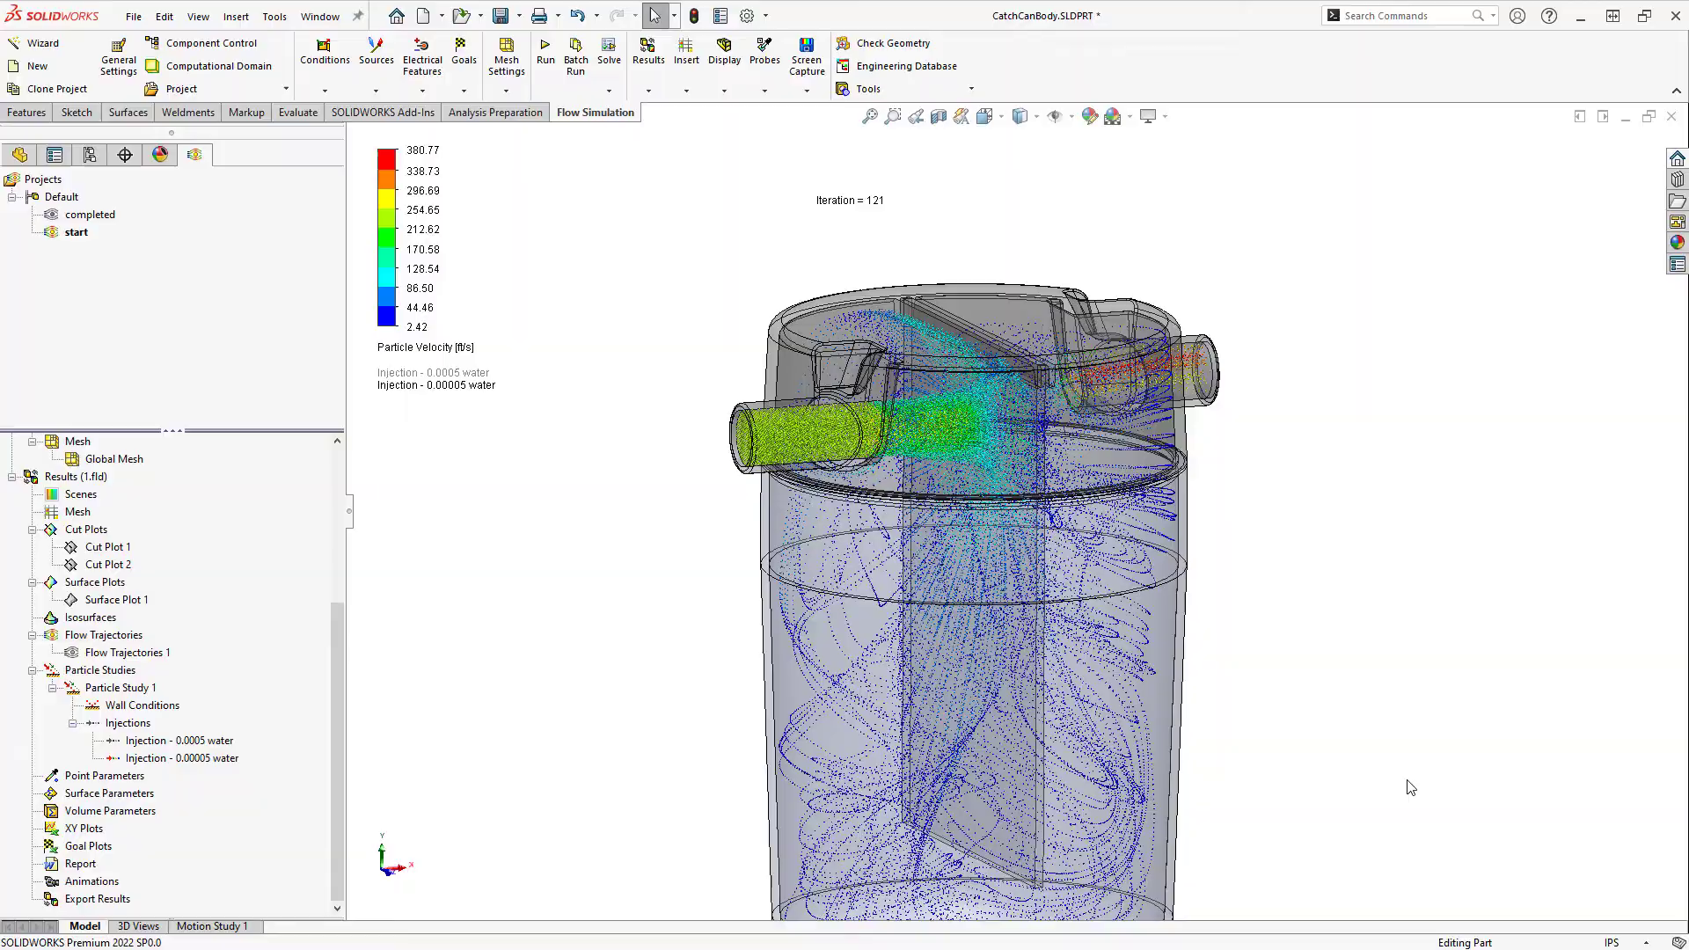
key("f")
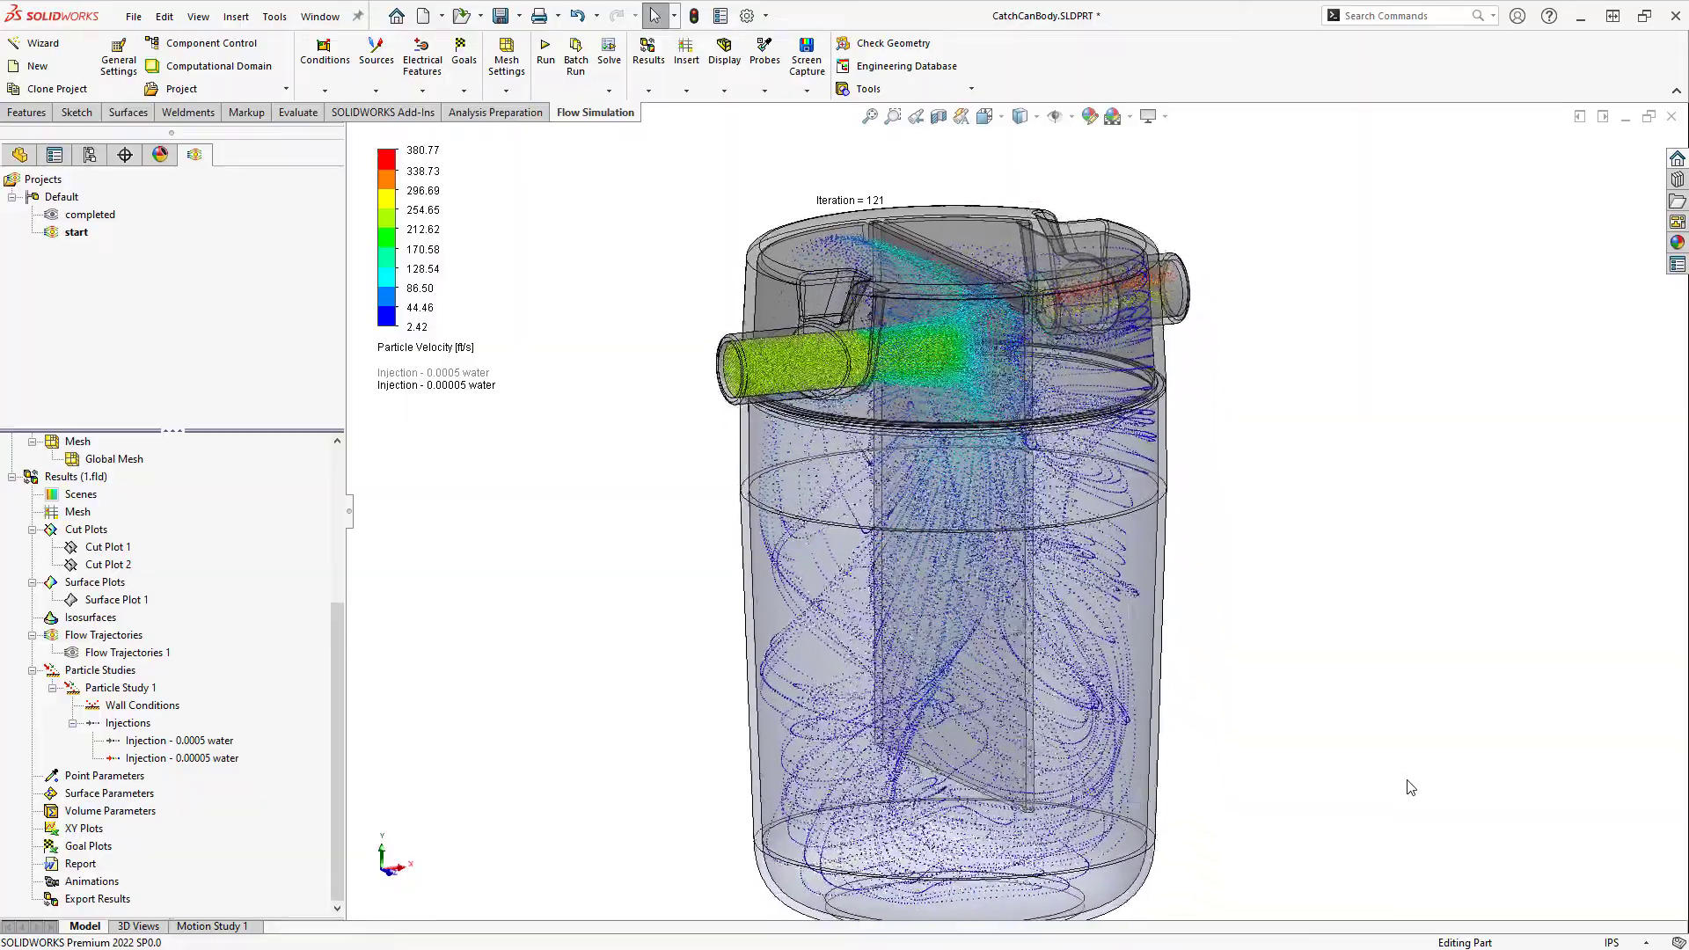
key("Right")
key("Right")
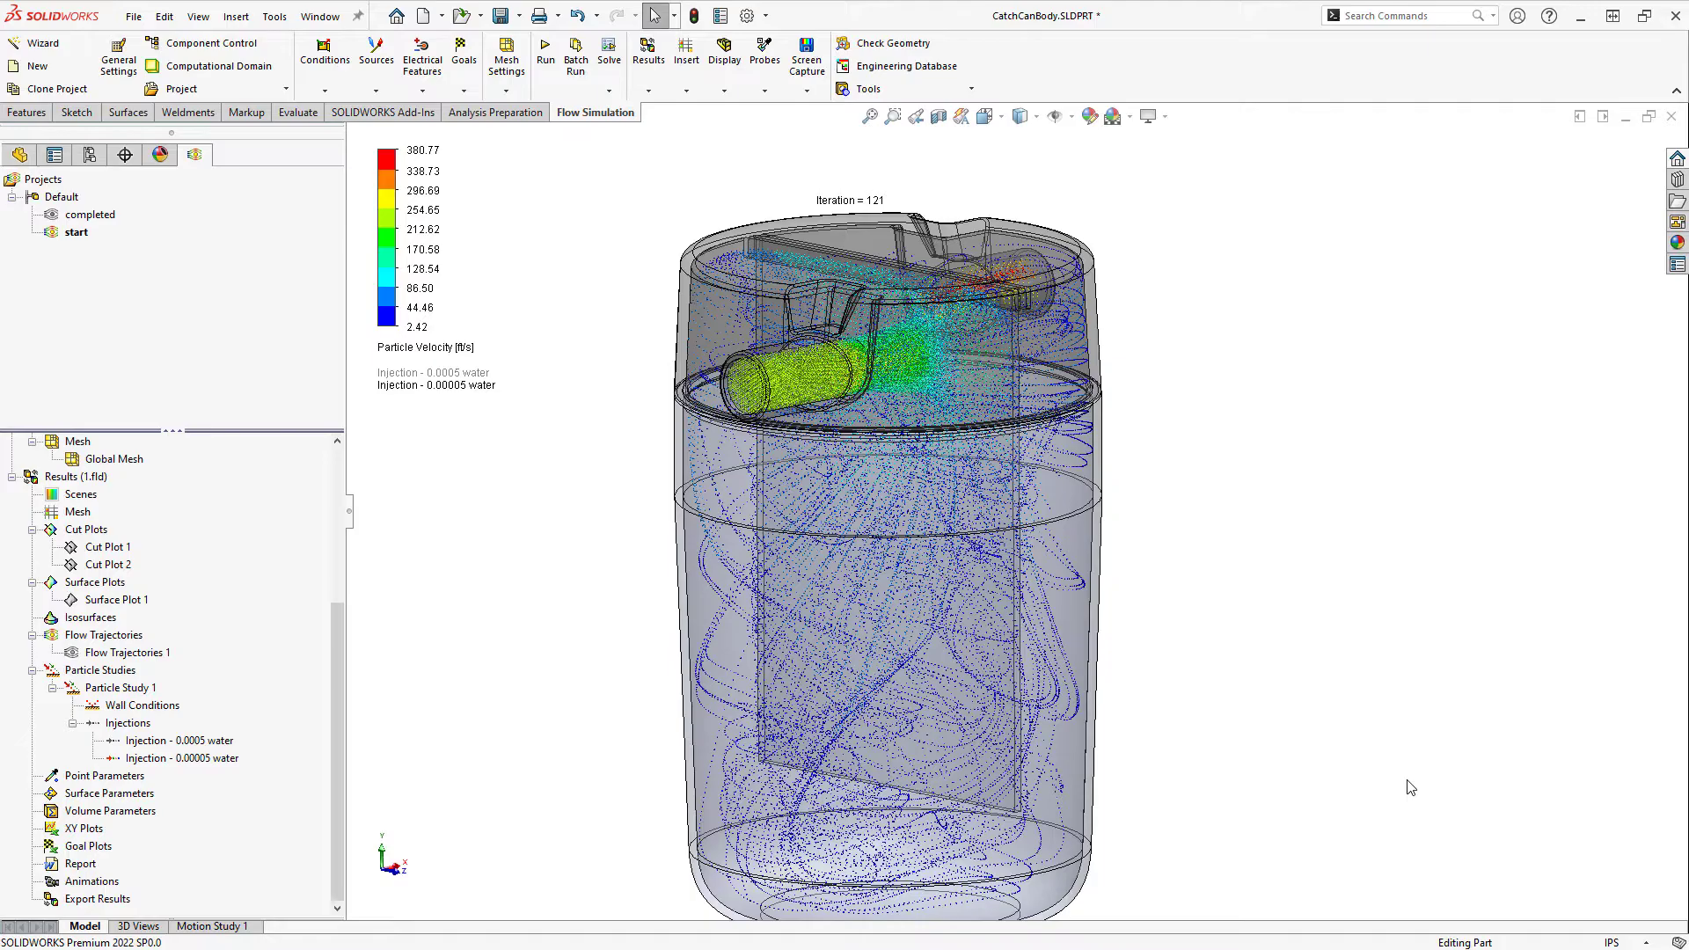
key("Up")
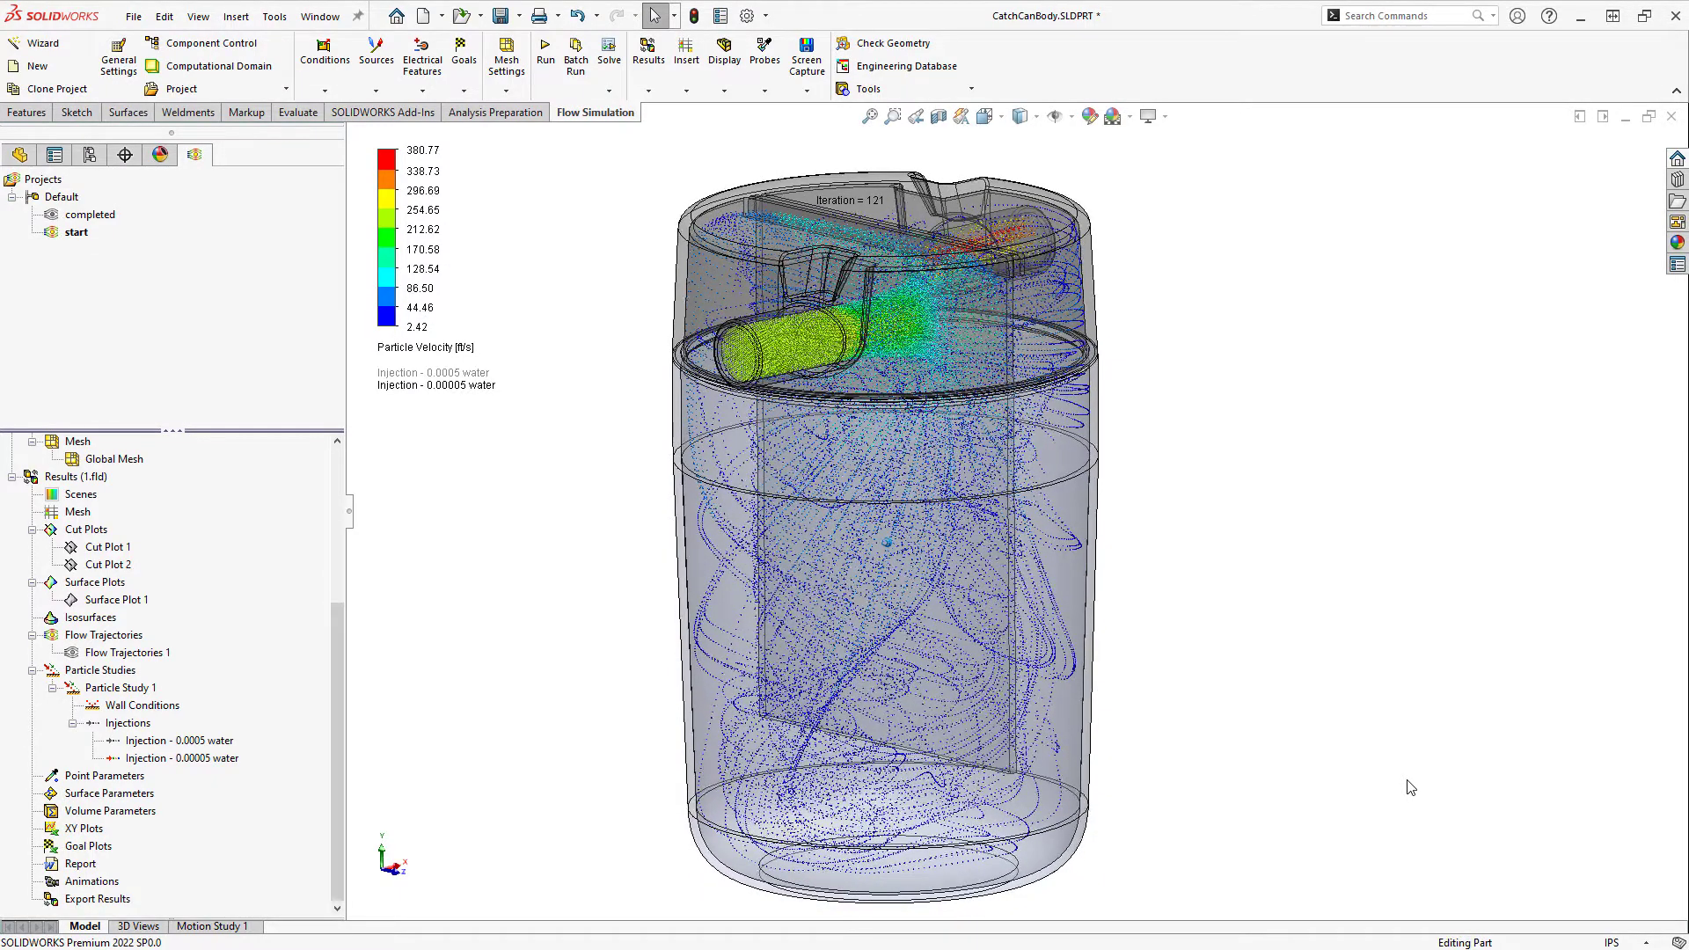
key("Left")
key("ctrl+1")
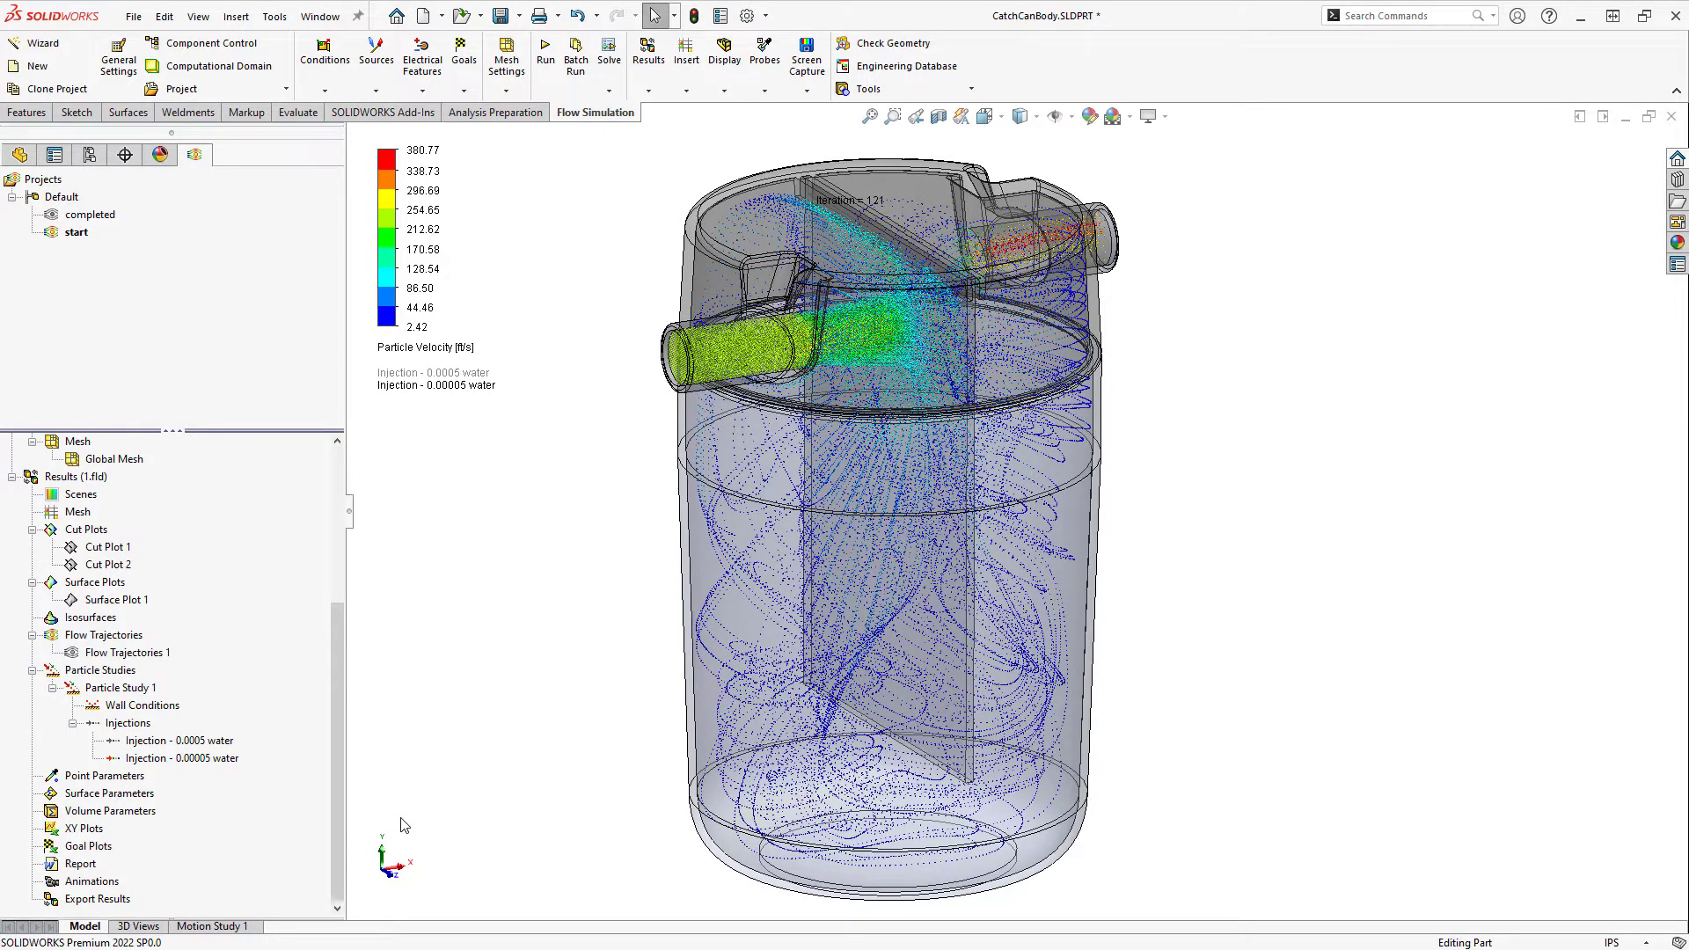
Create a surface plot on the tank's inner wall showing Mass Accumulation Rate for the 0.00005 water injection
right_click(107, 582)
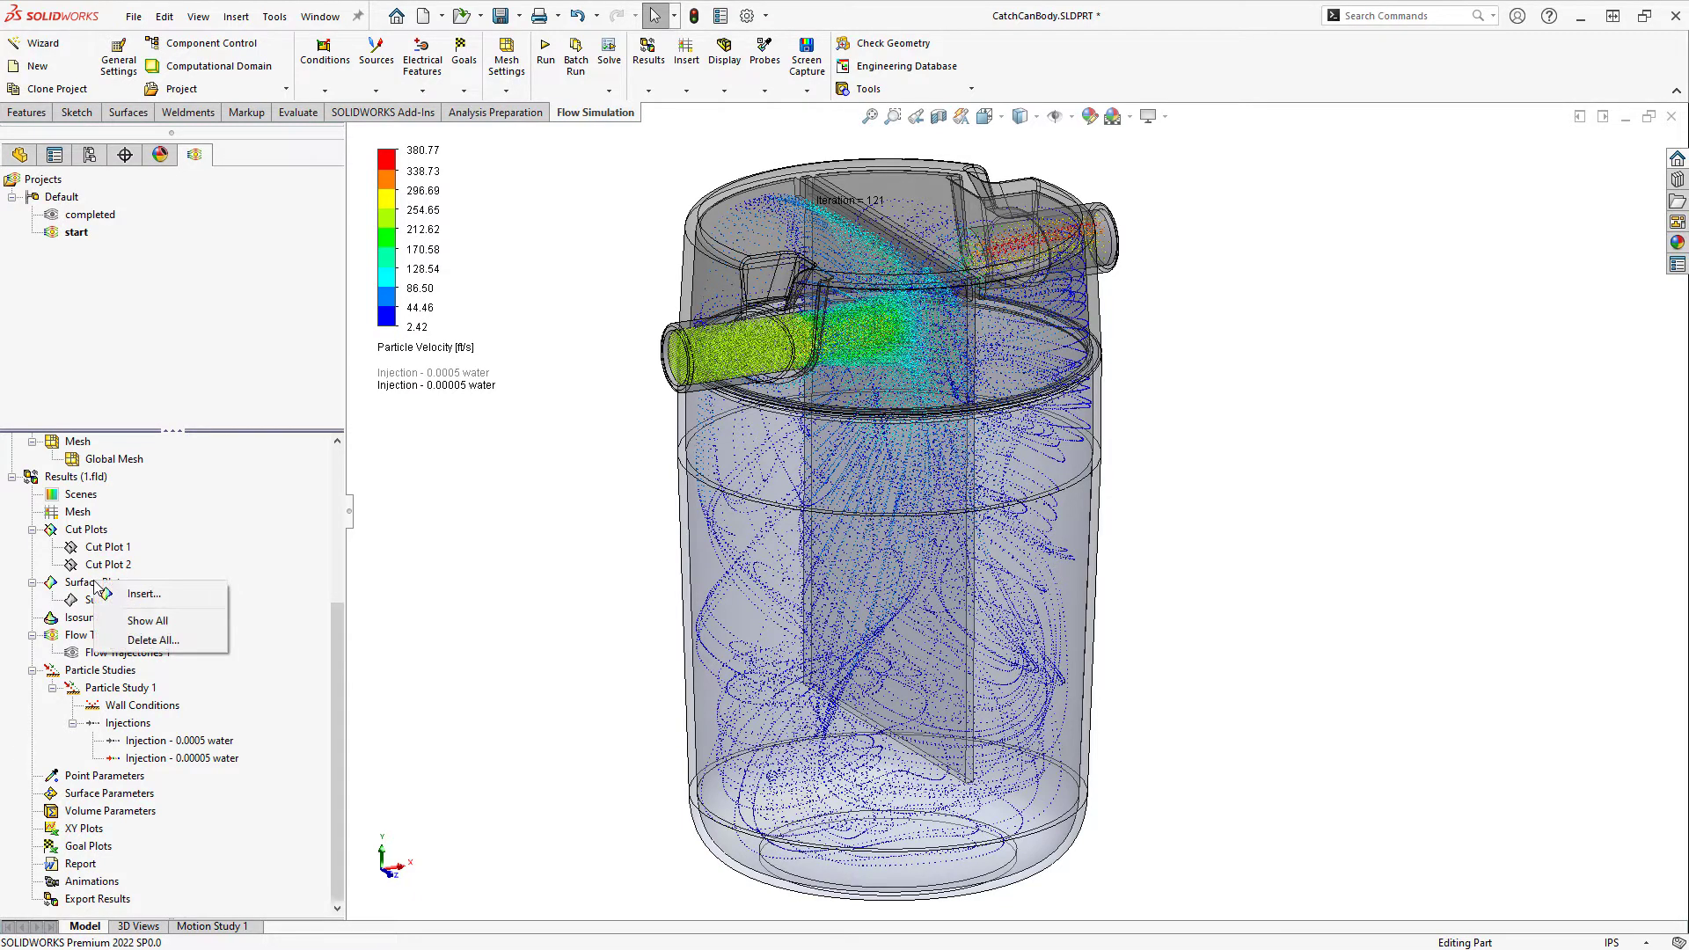
left_click(123, 595)
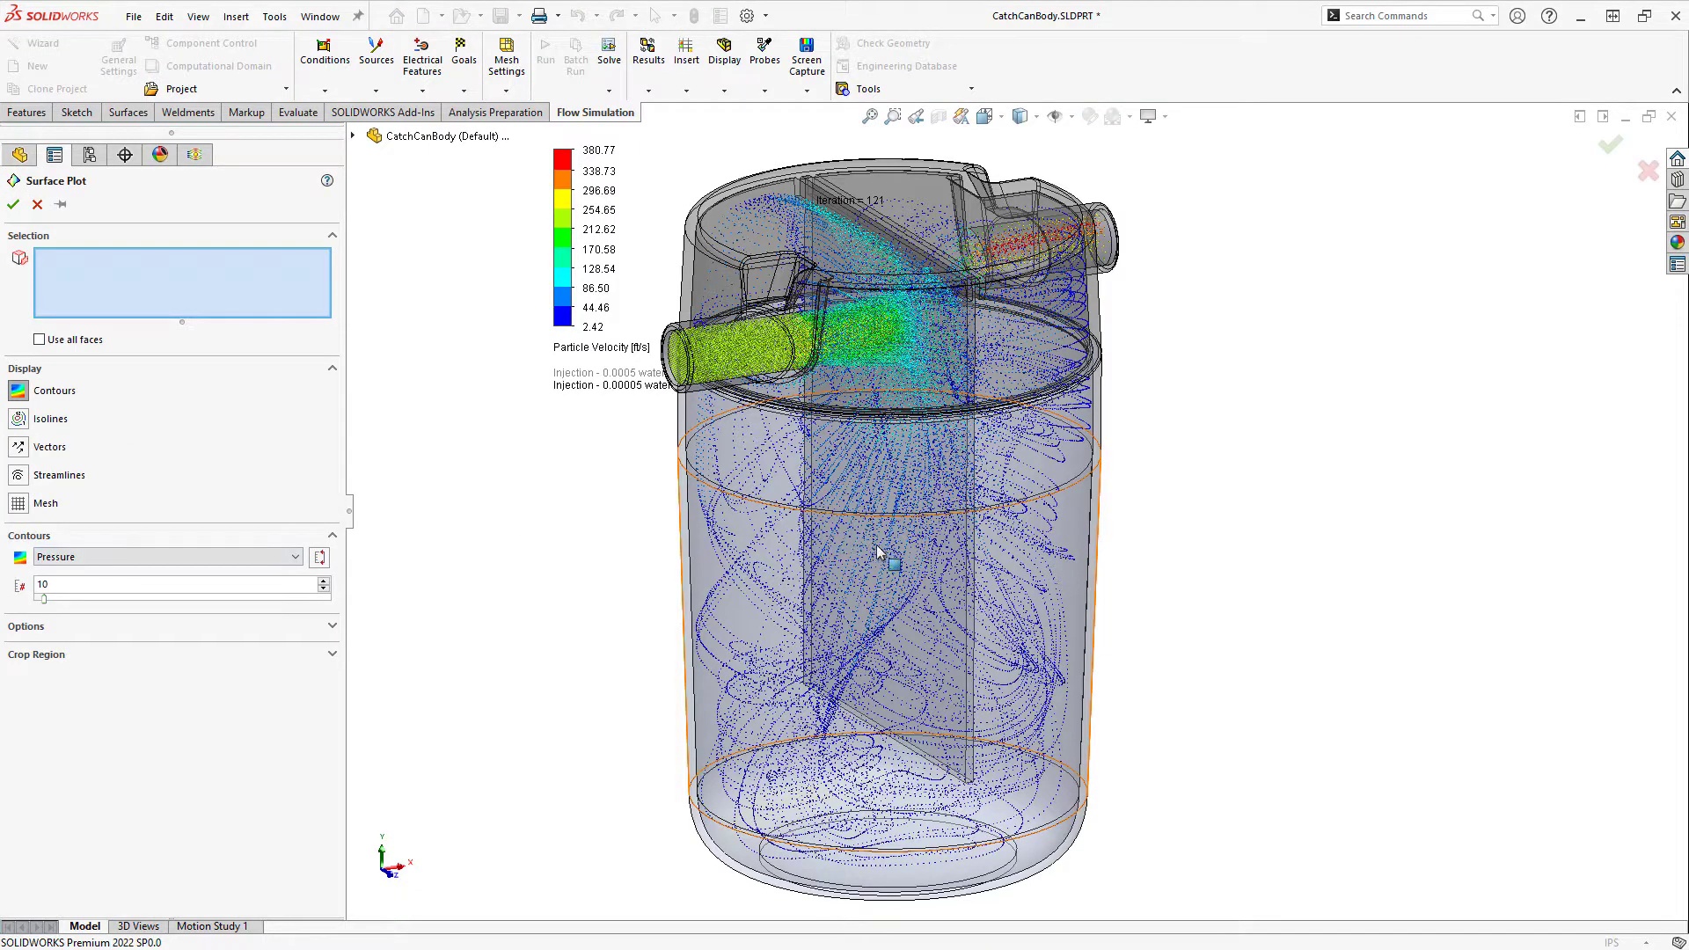
right_click(891, 568)
left_click(919, 614)
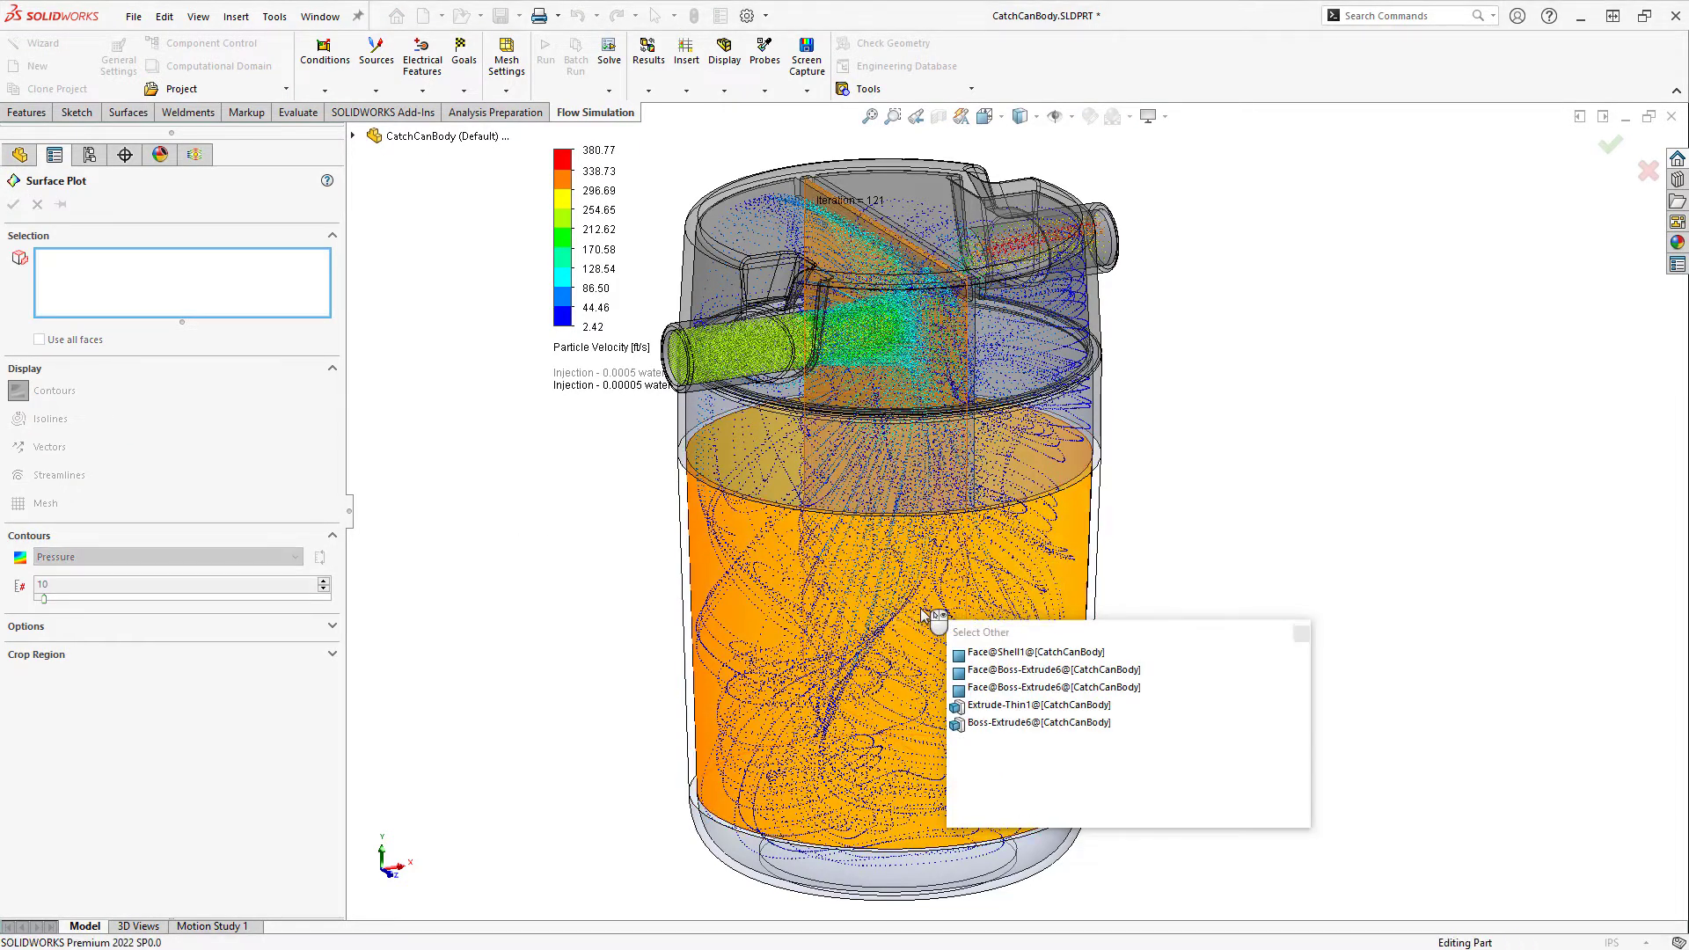
left_click(920, 609)
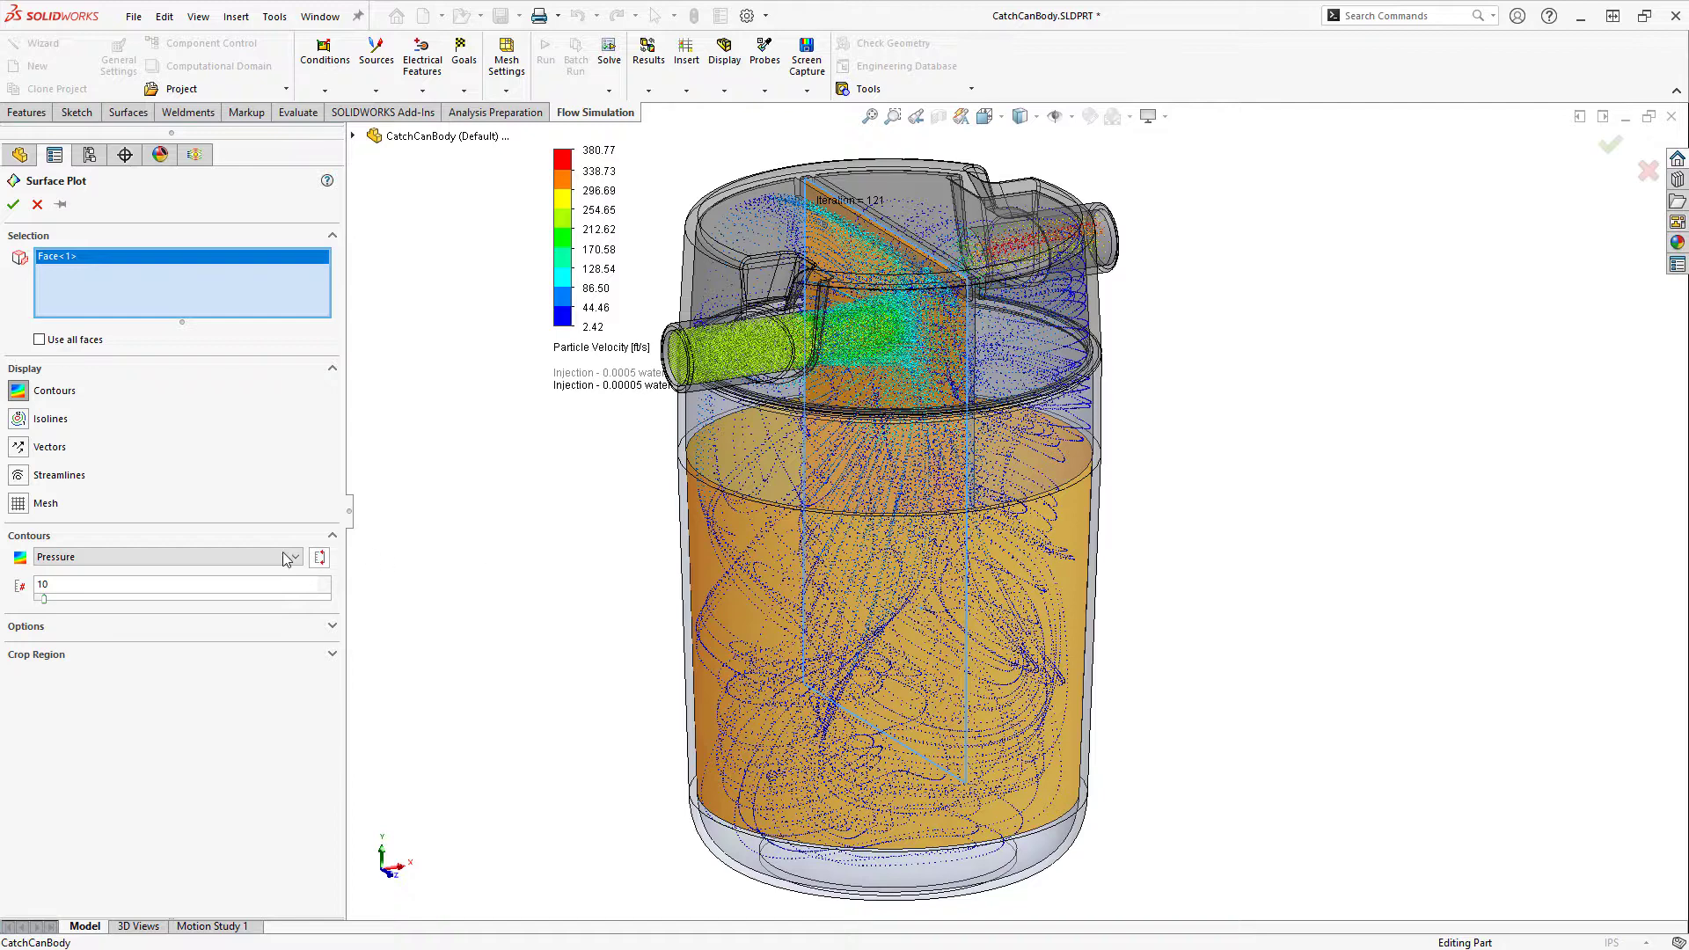
left_click(194, 559)
scroll(211, 677, "down", 2)
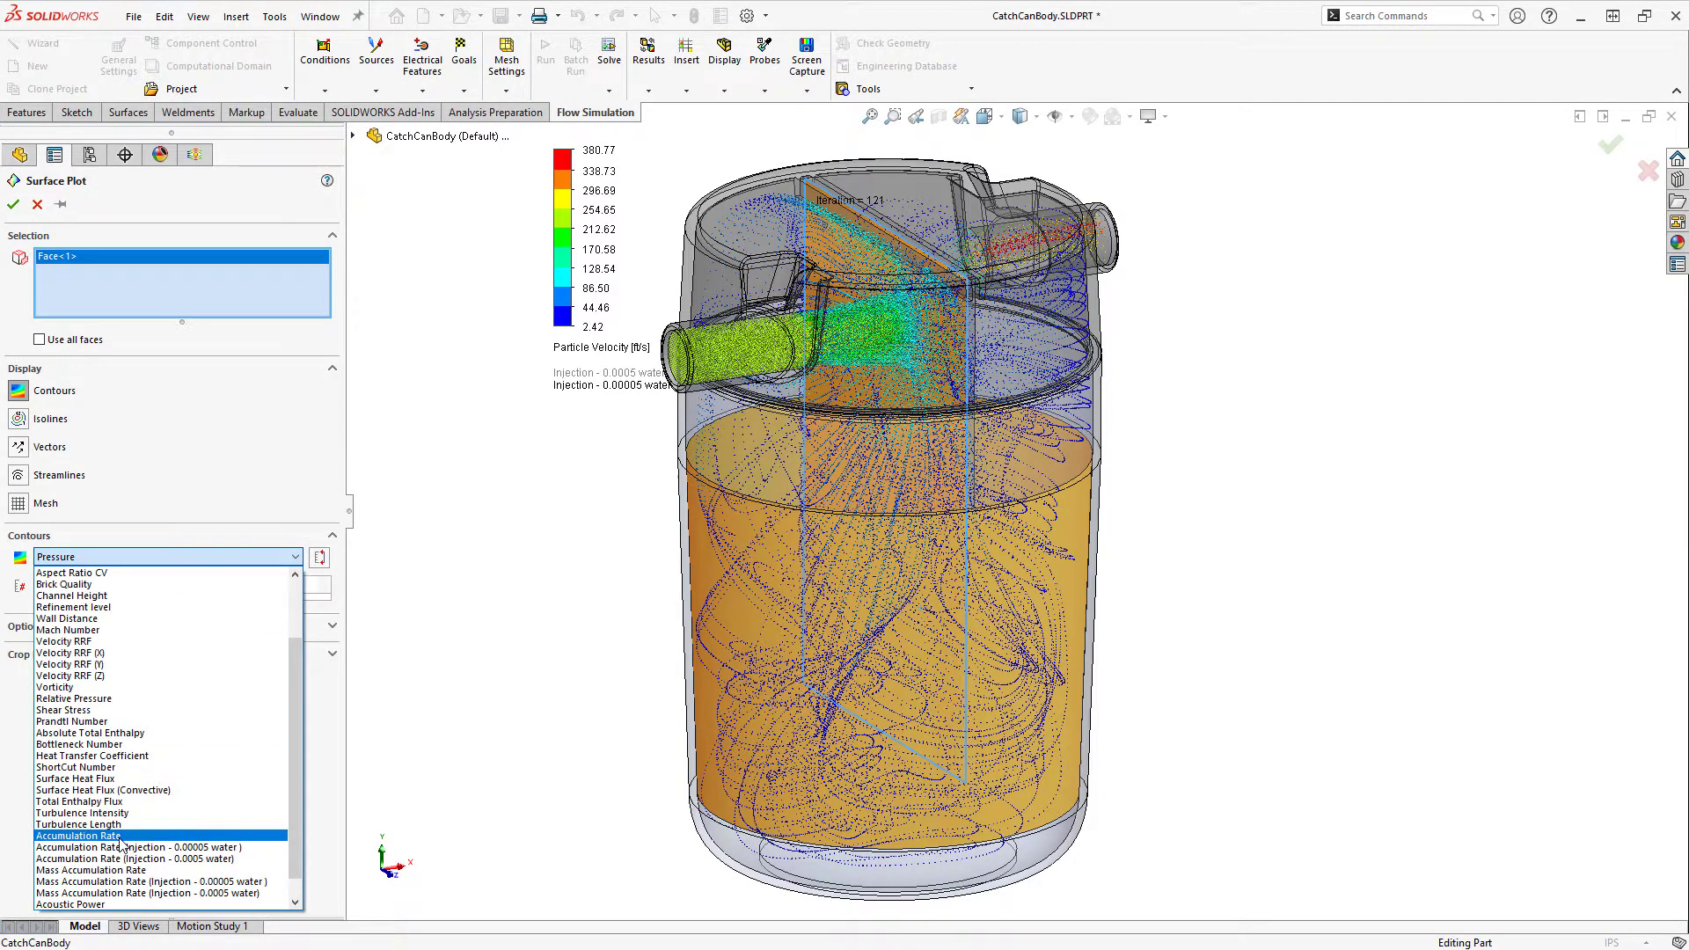
left_click(161, 881)
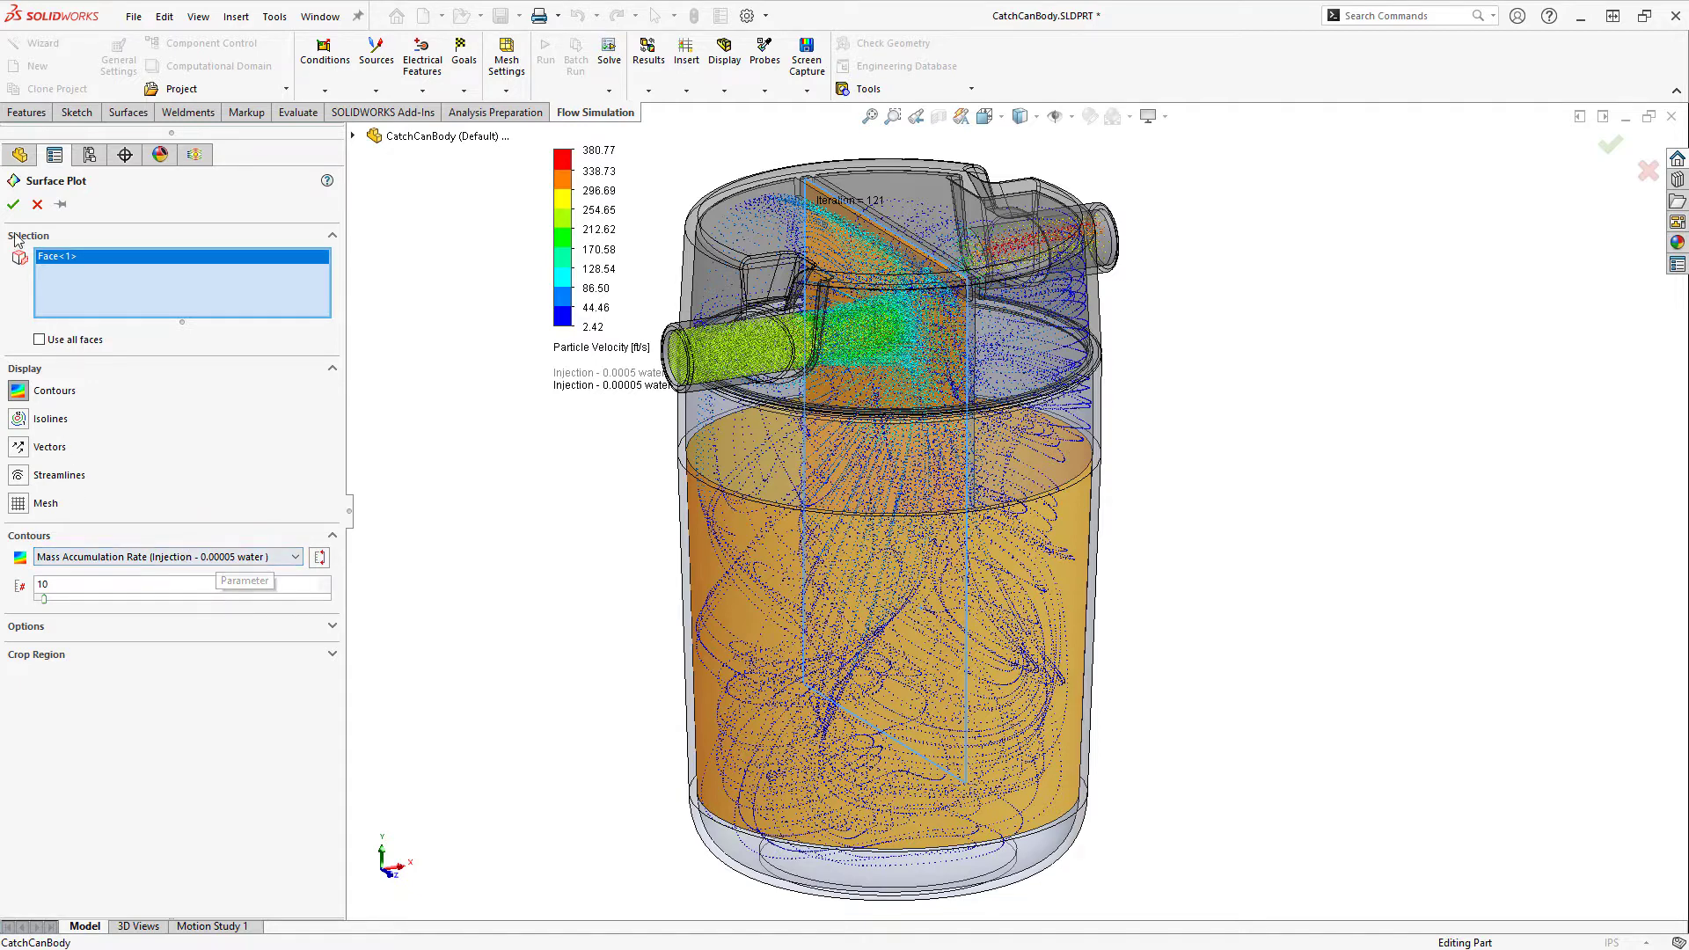
left_click(13, 205)
Turn toward a front view and rescale the legend to 0–0.0023
middle_click_drag(578, 731, 623, 730)
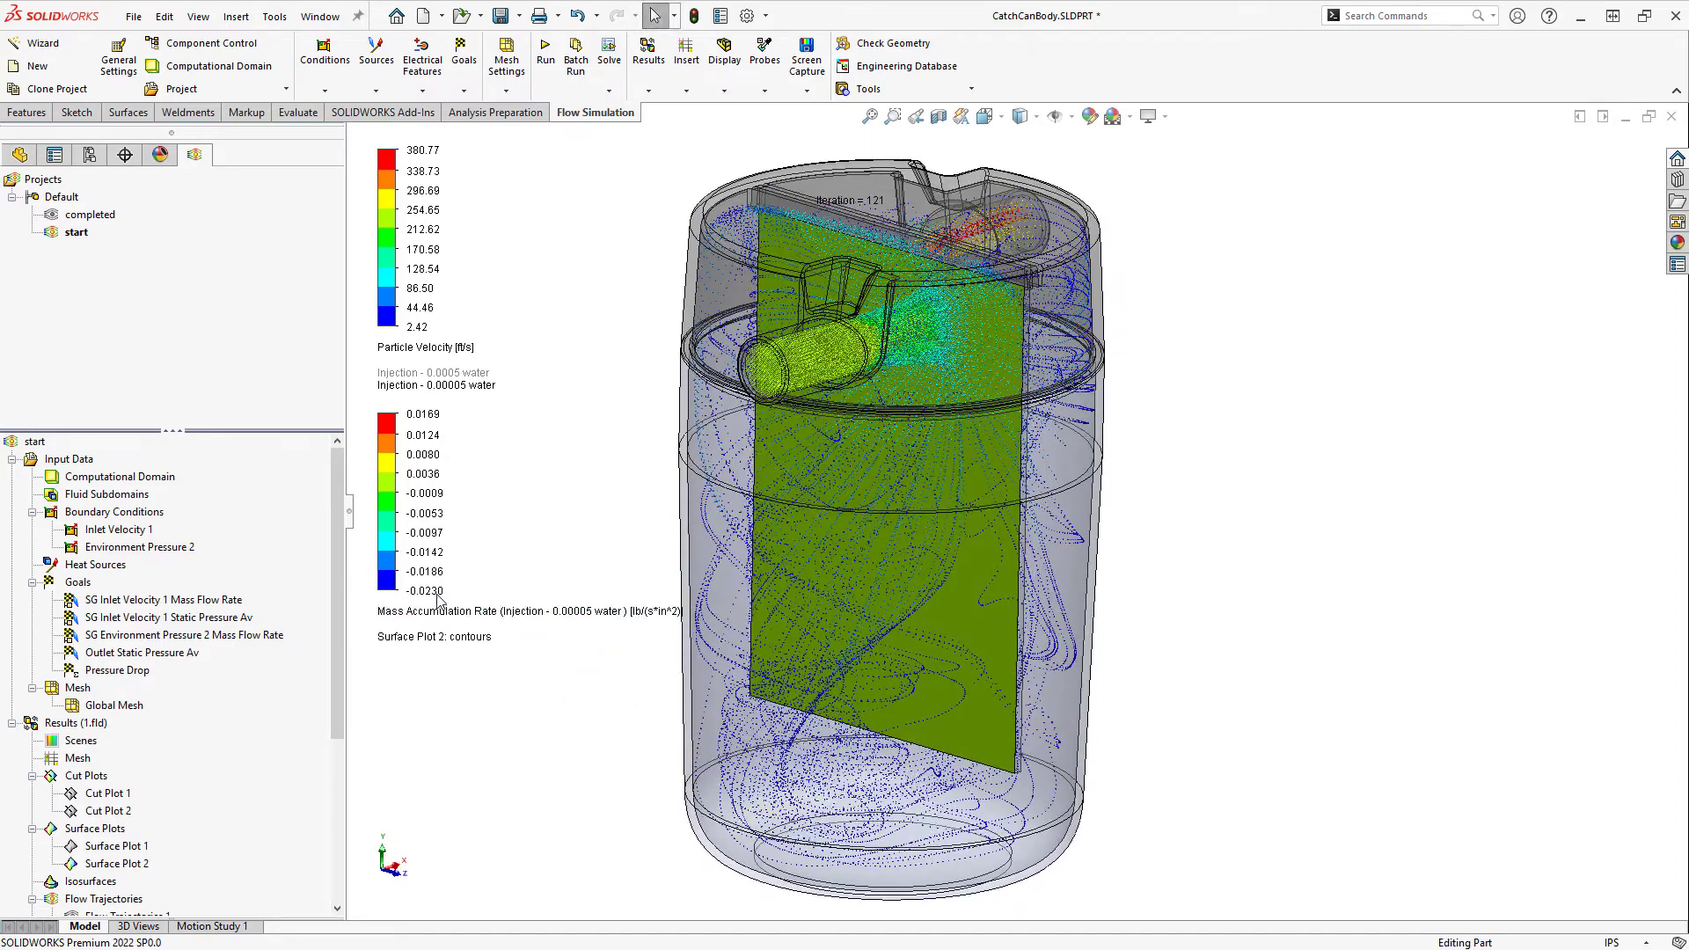
left_click(436, 594)
type("0")
key("Return")
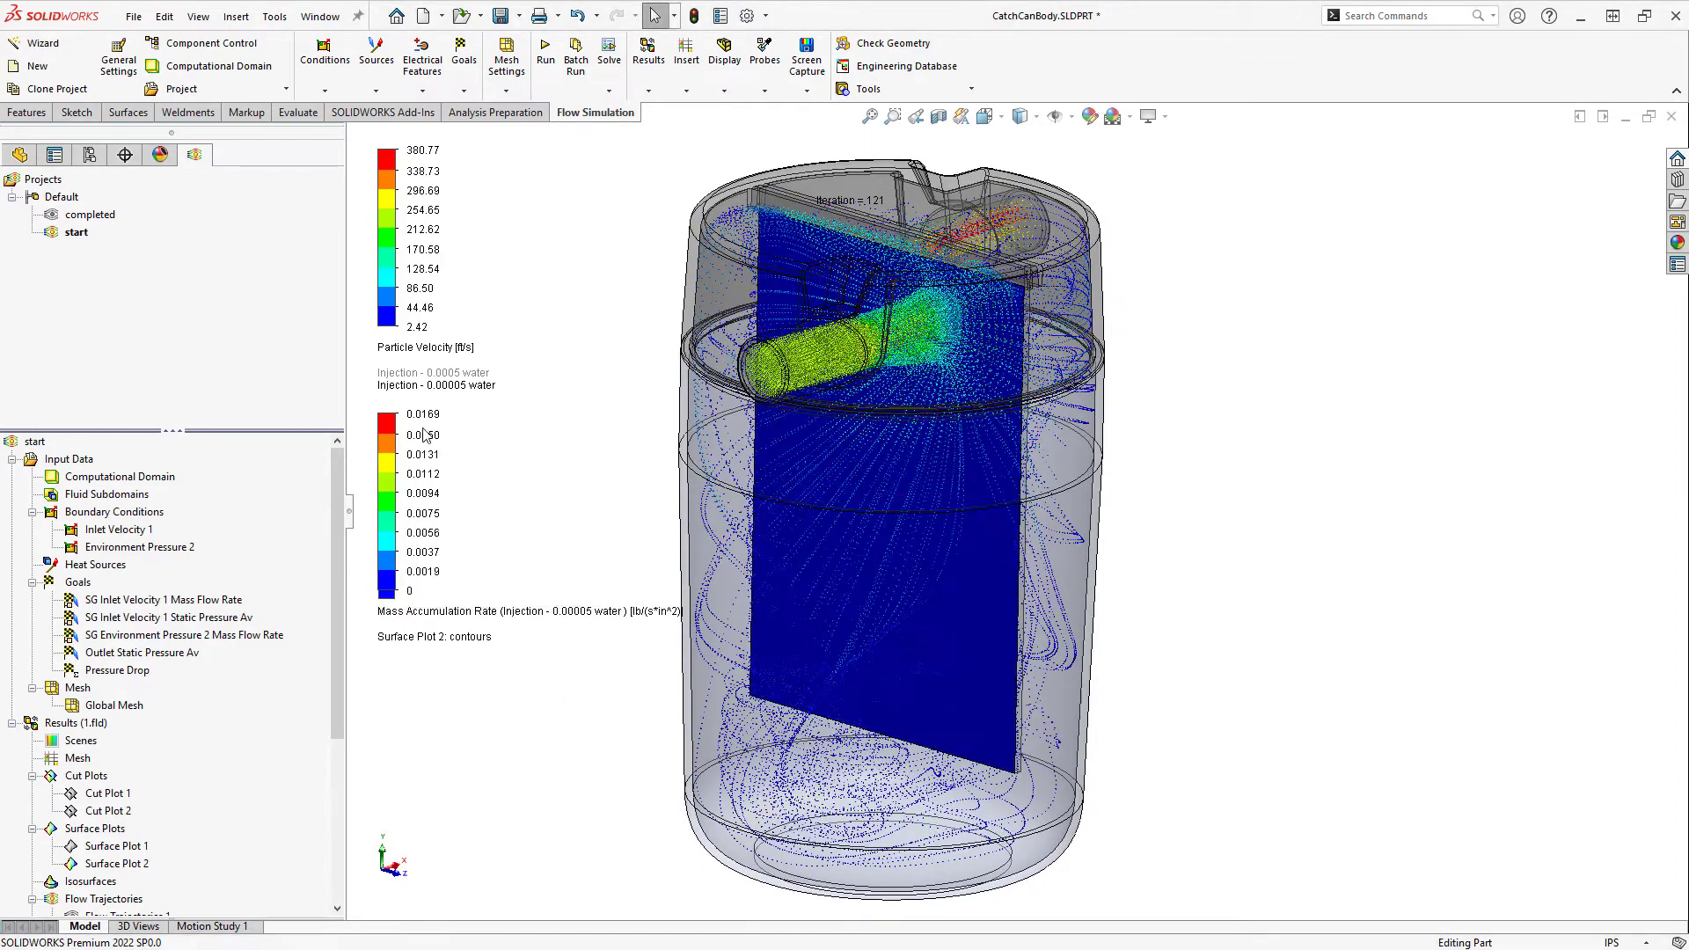
left_click(423, 415)
left_click(552, 423)
left_click(572, 423)
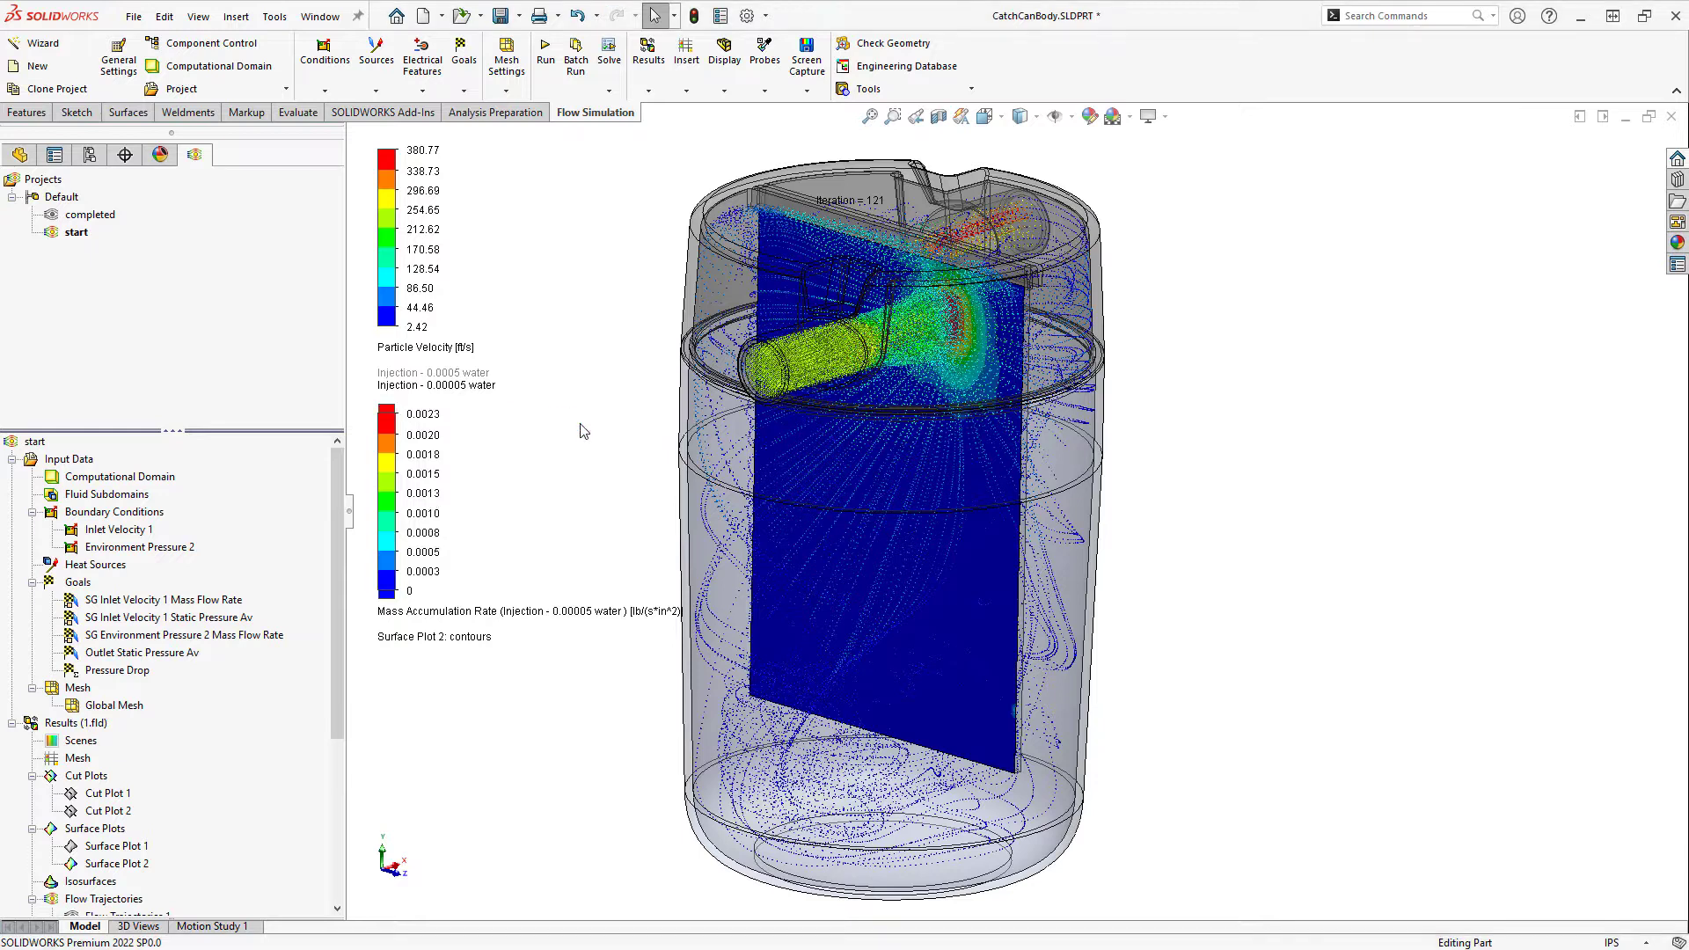
scroll(290, 753, "down", 3)
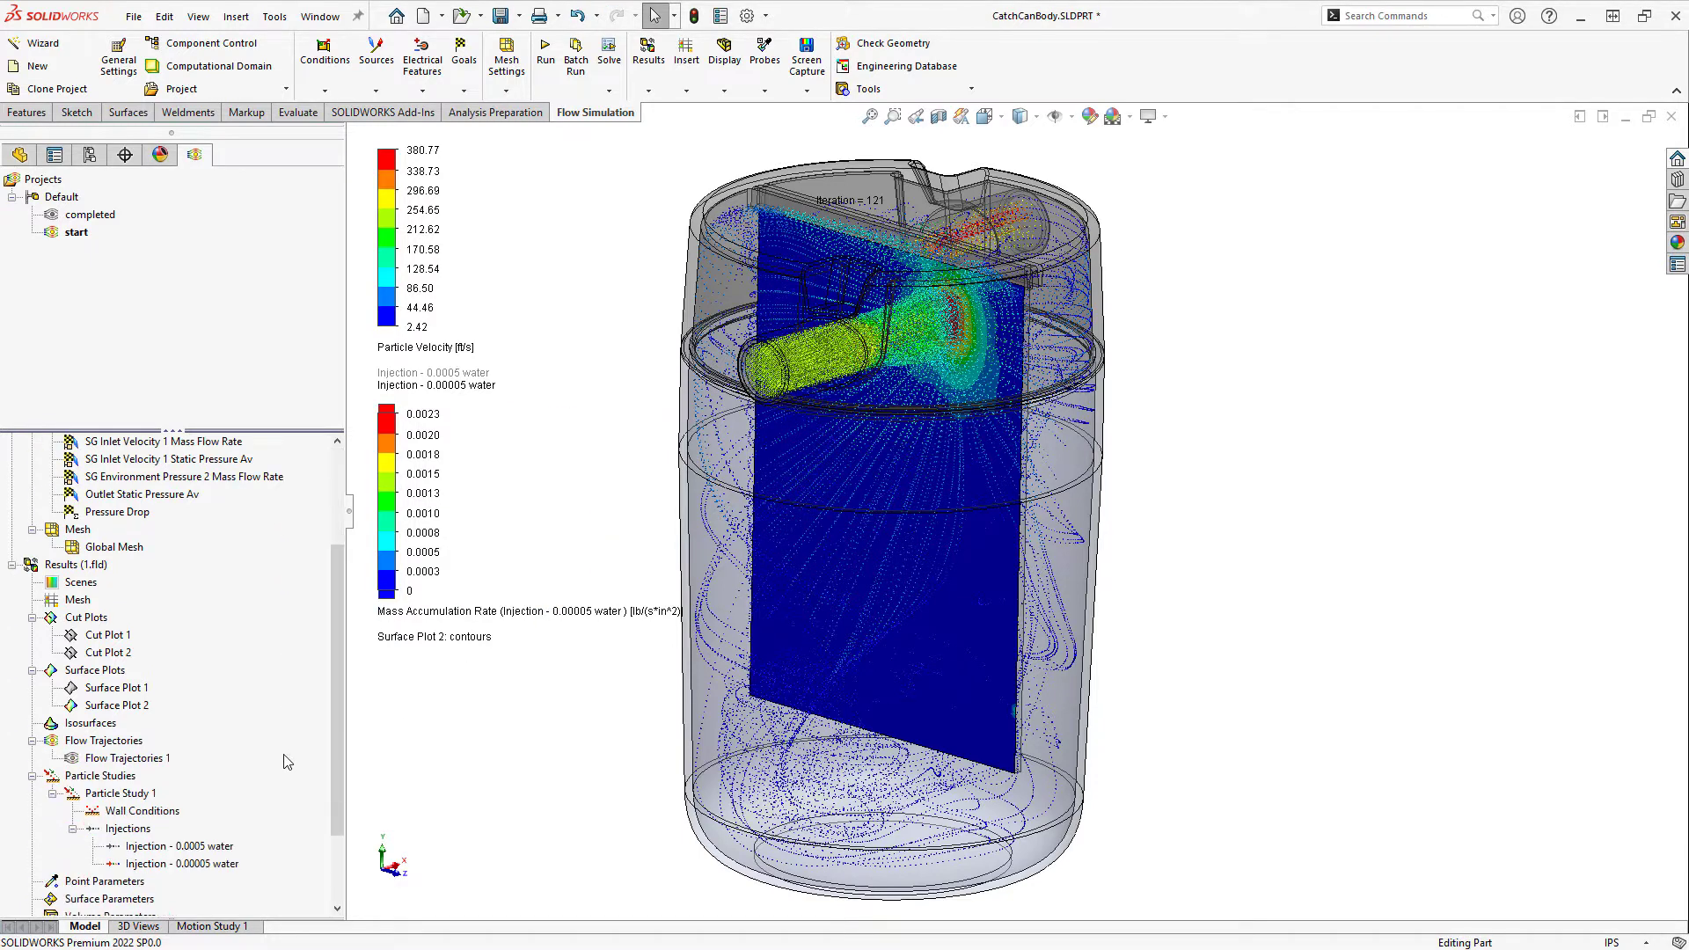
Hide the 0.00005 water injection trajectories and rotate the model to a side-on view
right_click(173, 869)
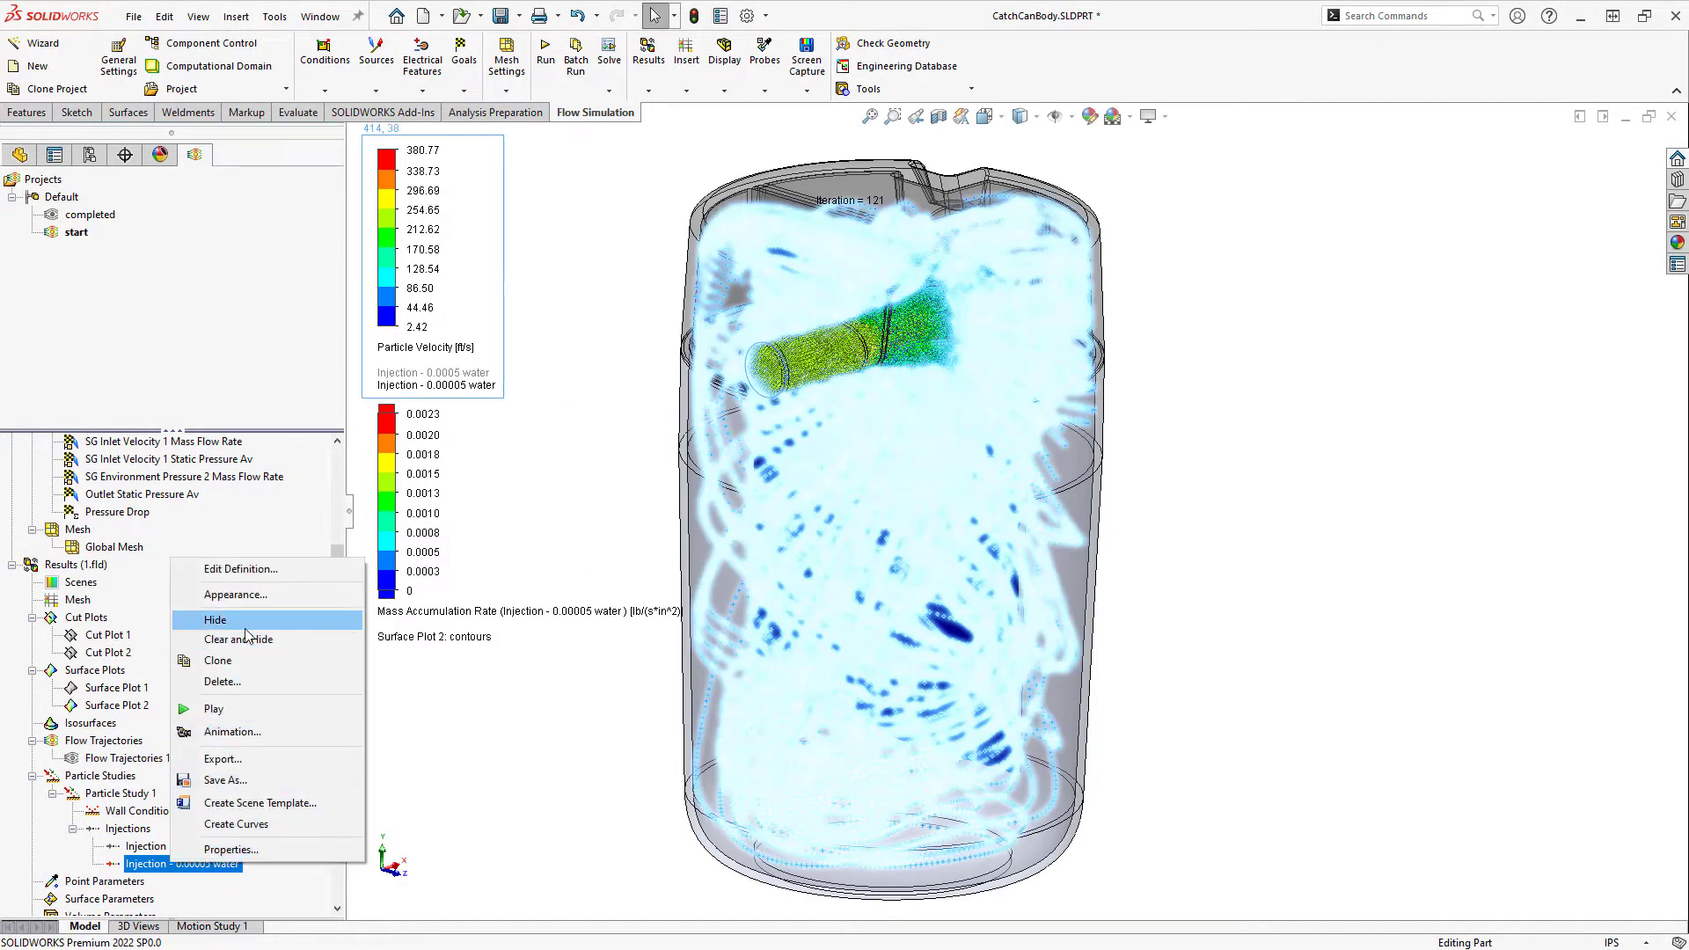
left_click(321, 620)
mouse_move(539, 754)
middle_mouse_down()
mouse_move(551, 678)
mouse_move(607, 668)
mouse_move(555, 667)
mouse_move(557, 727)
middle_mouse_up()
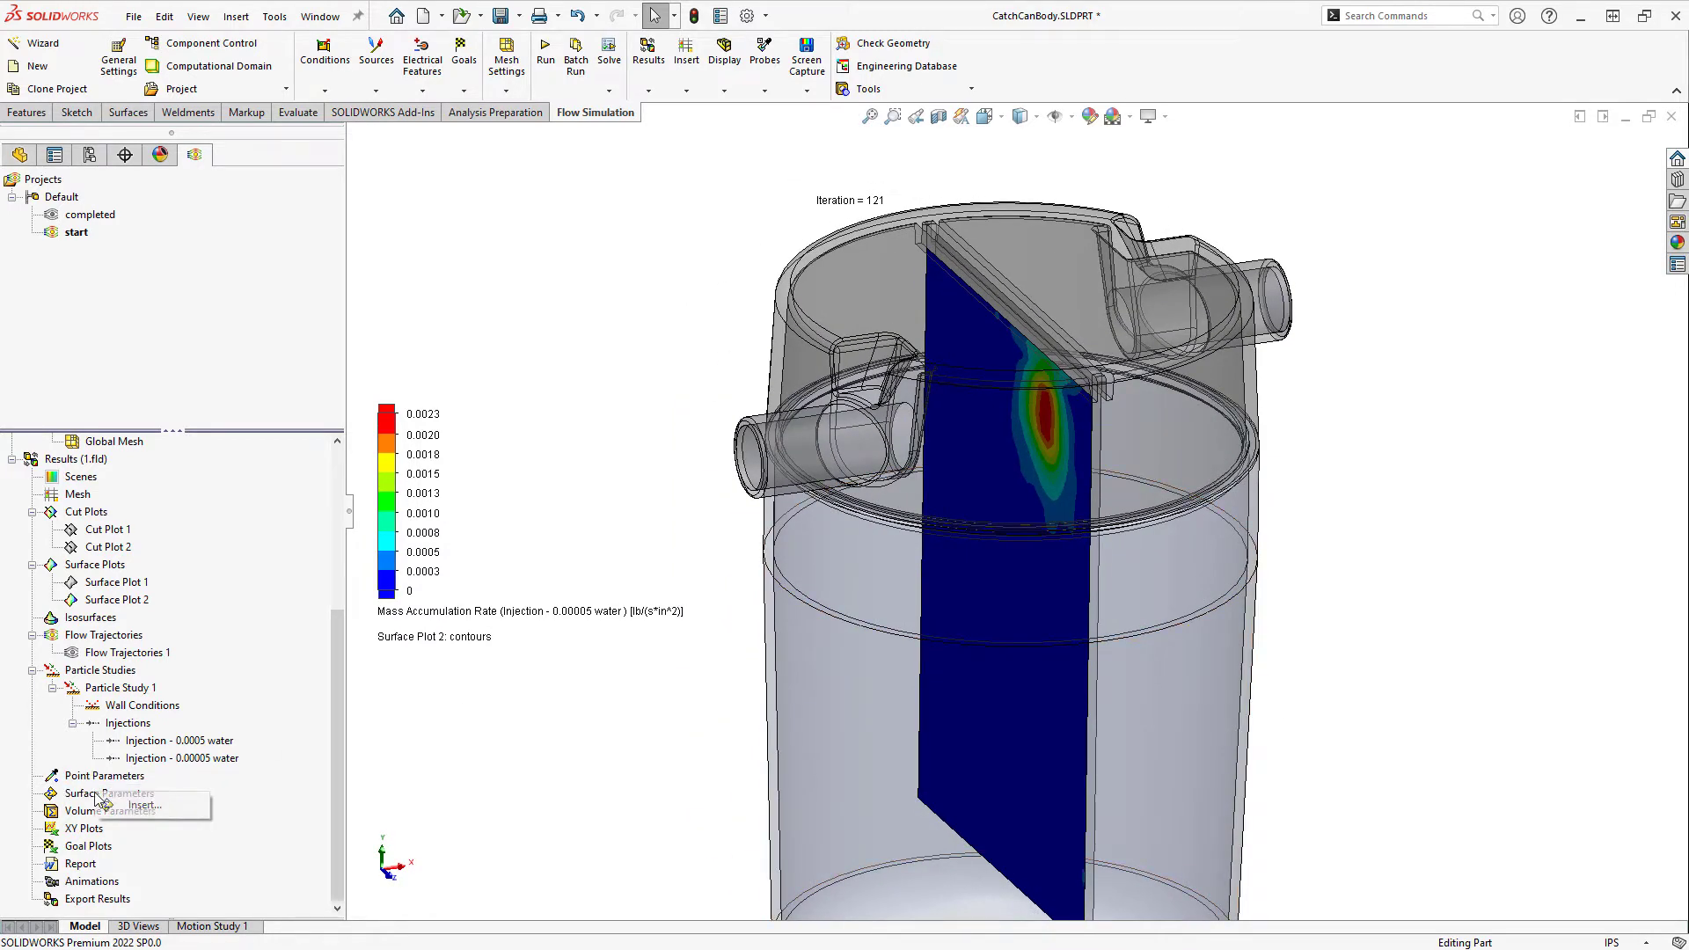
Insert Surface Parameters on the right outlet face with Mass Accumulation Rate (0.00005 water) and show the results
left_click(152, 797)
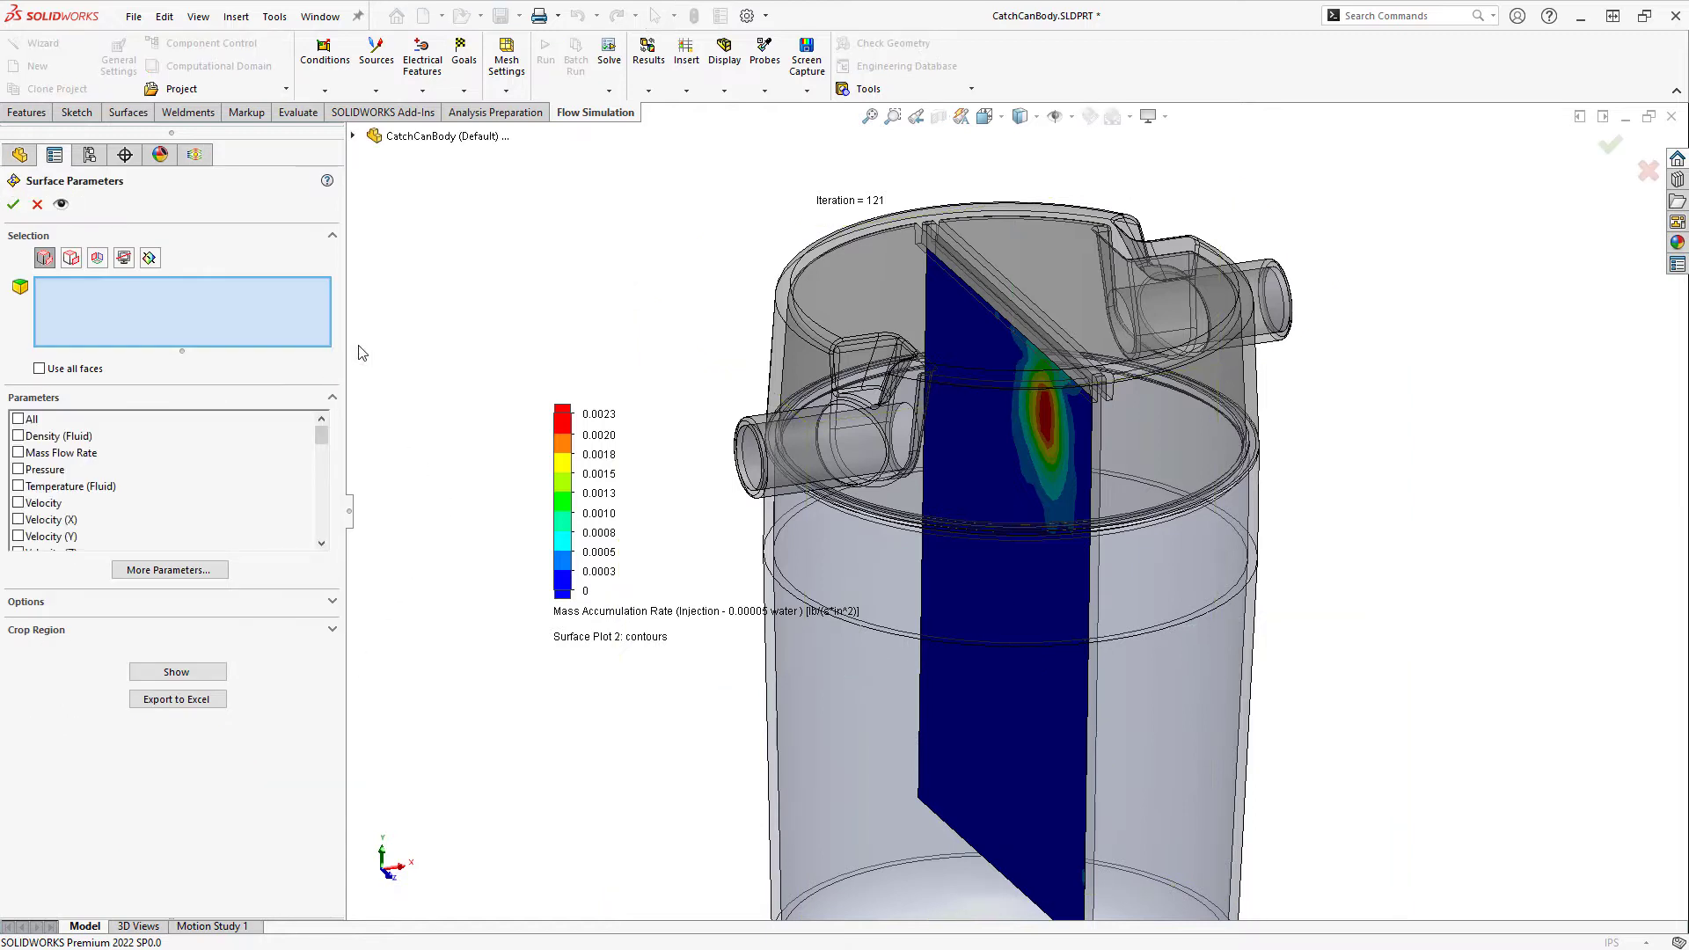
right_click(1268, 292)
left_click(1319, 341)
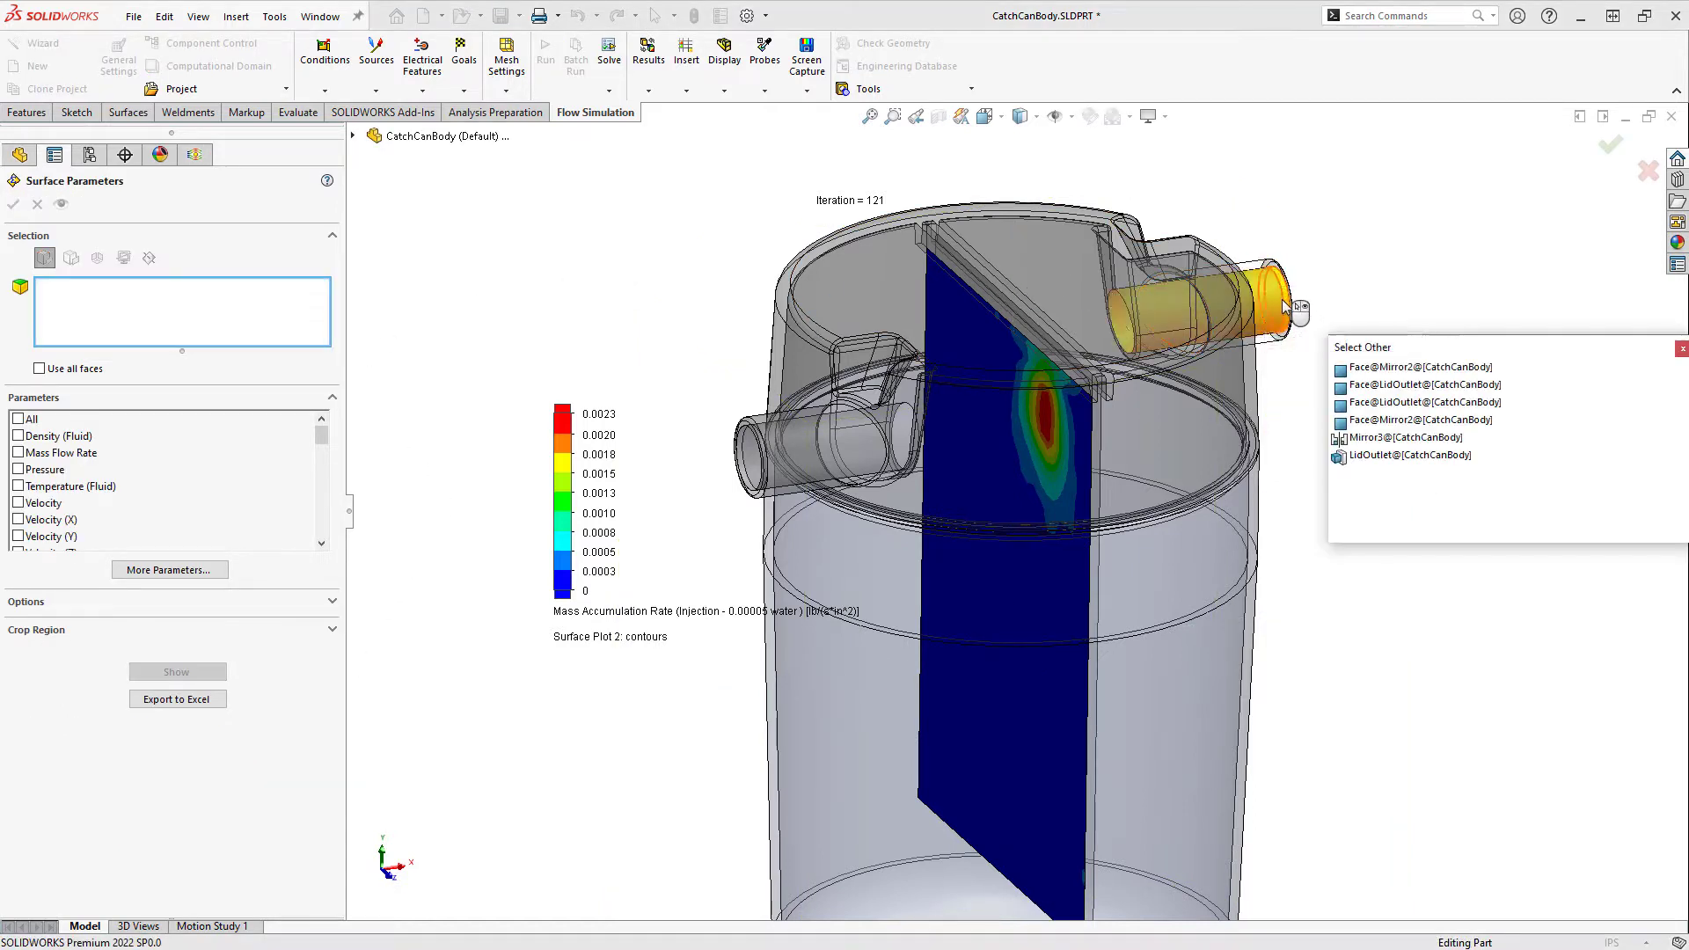
left_click(1399, 384)
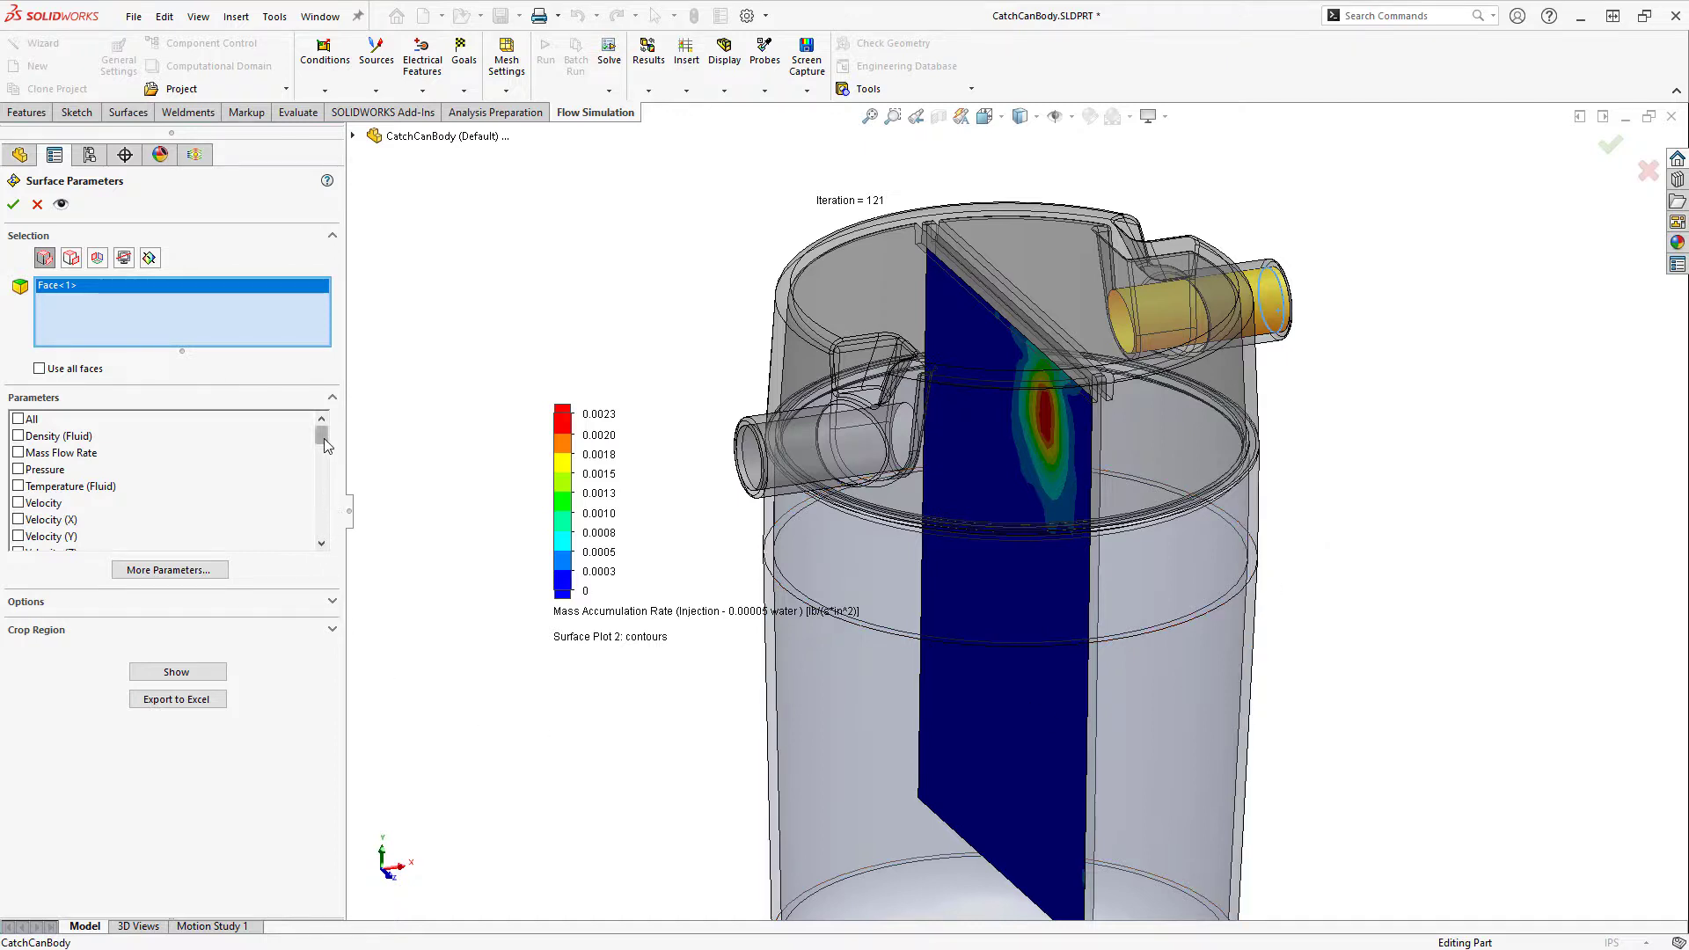
left_click_drag(326, 448, 321, 578)
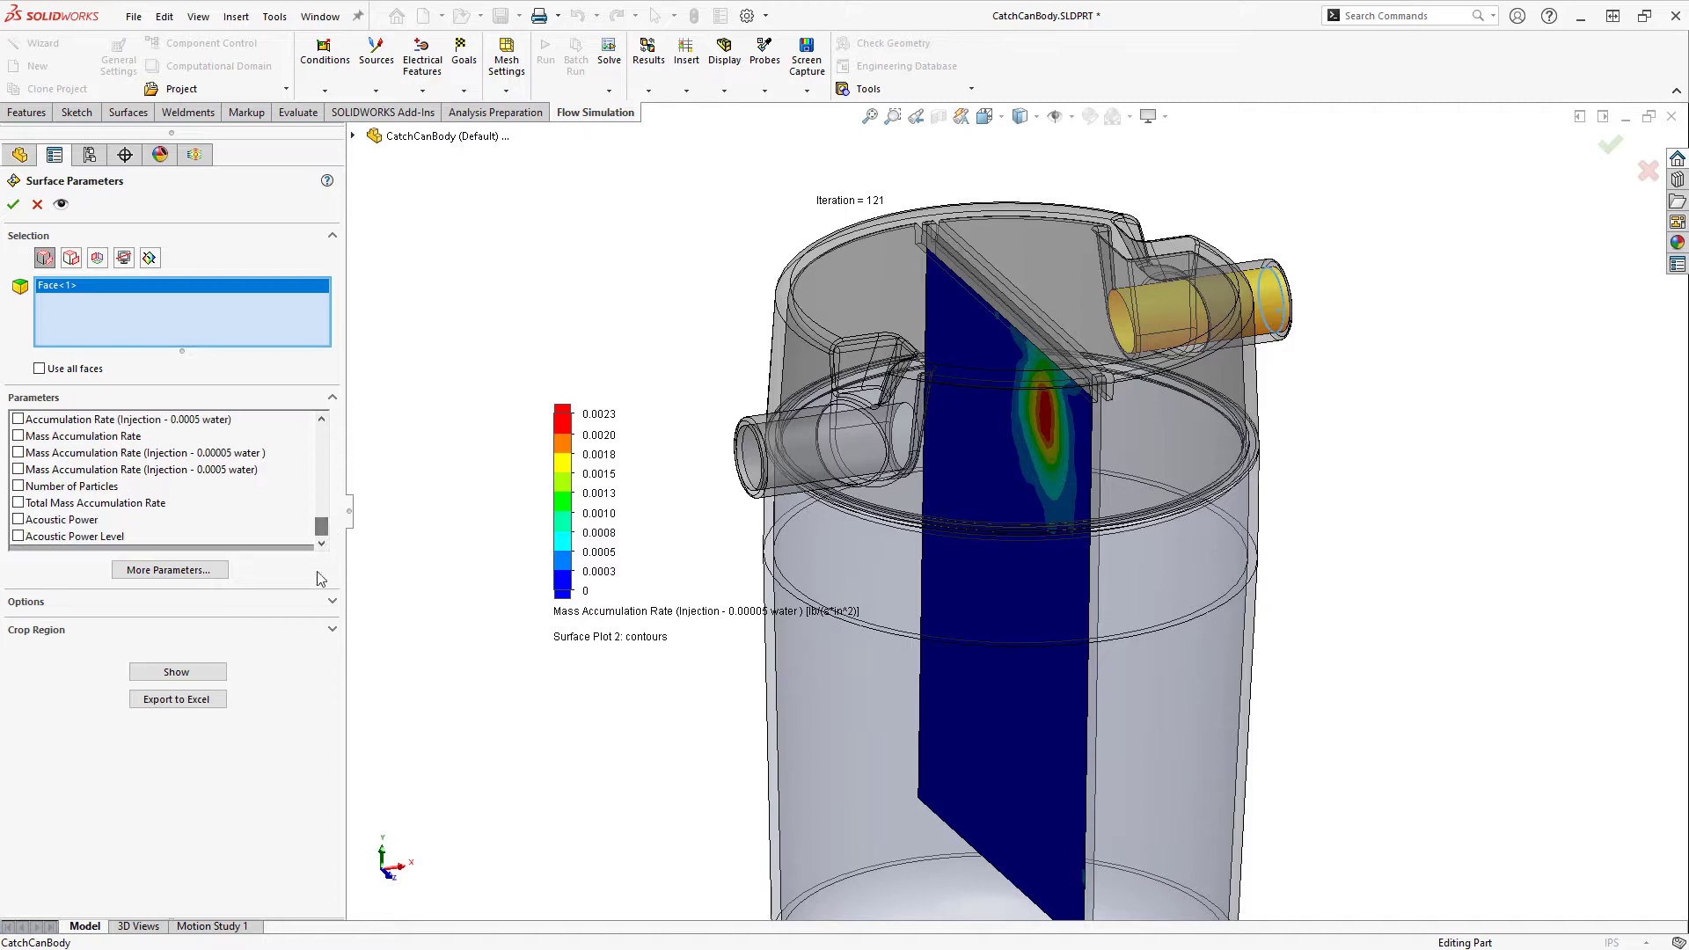
left_click(19, 452)
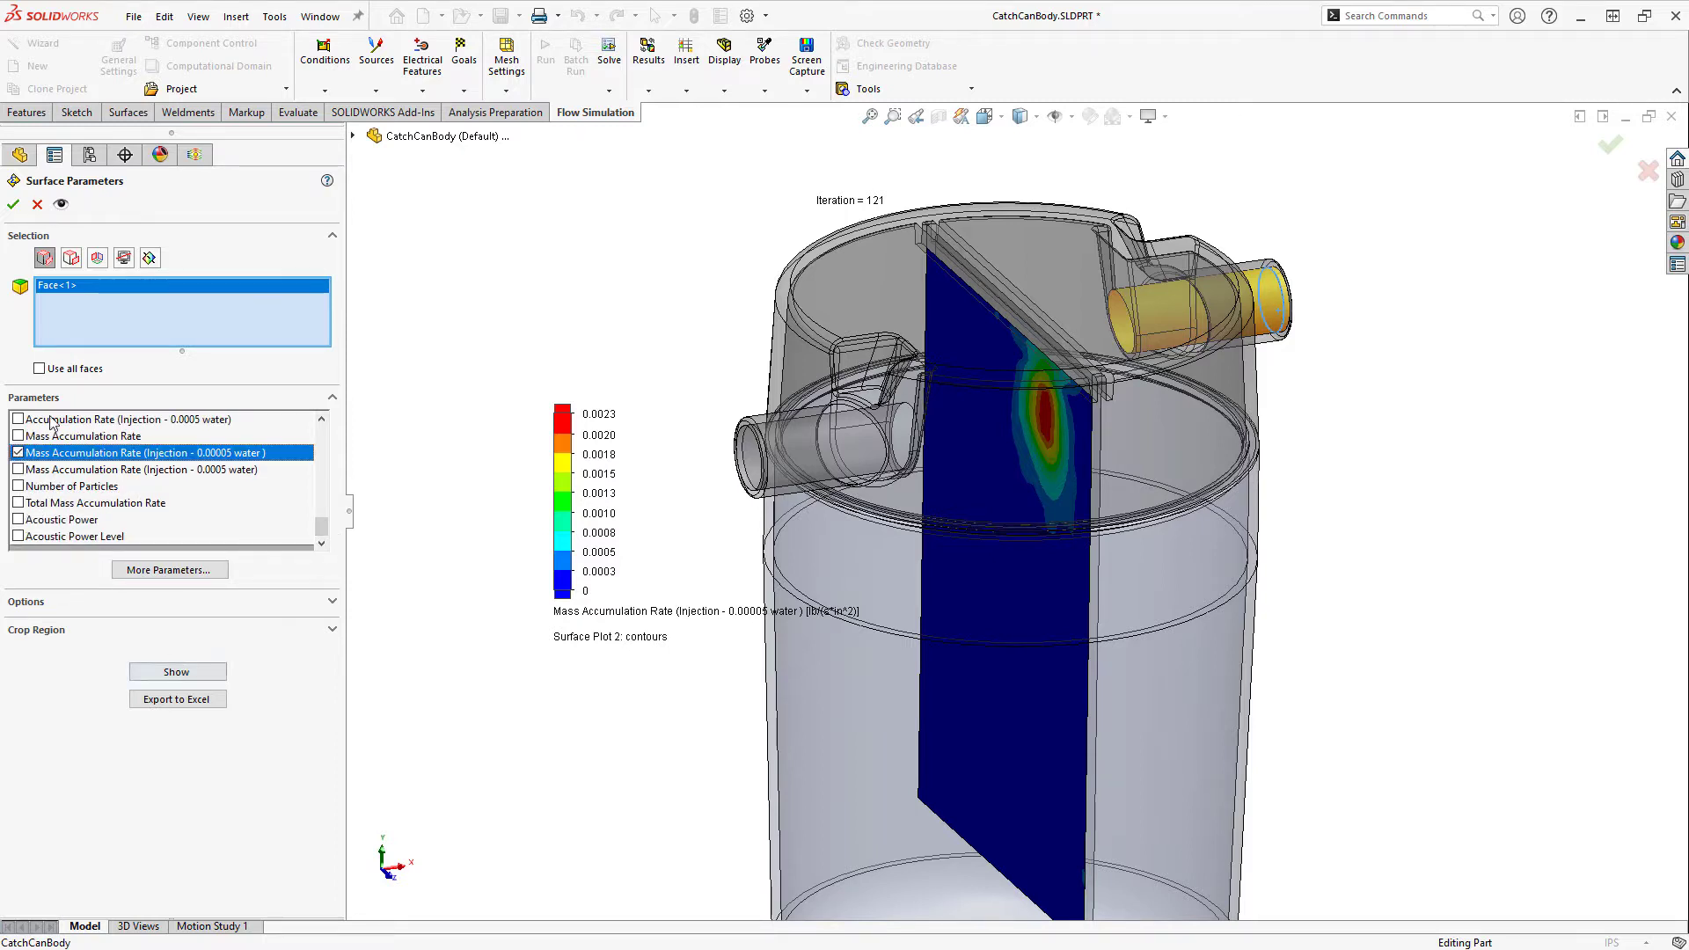
left_click(12, 204)
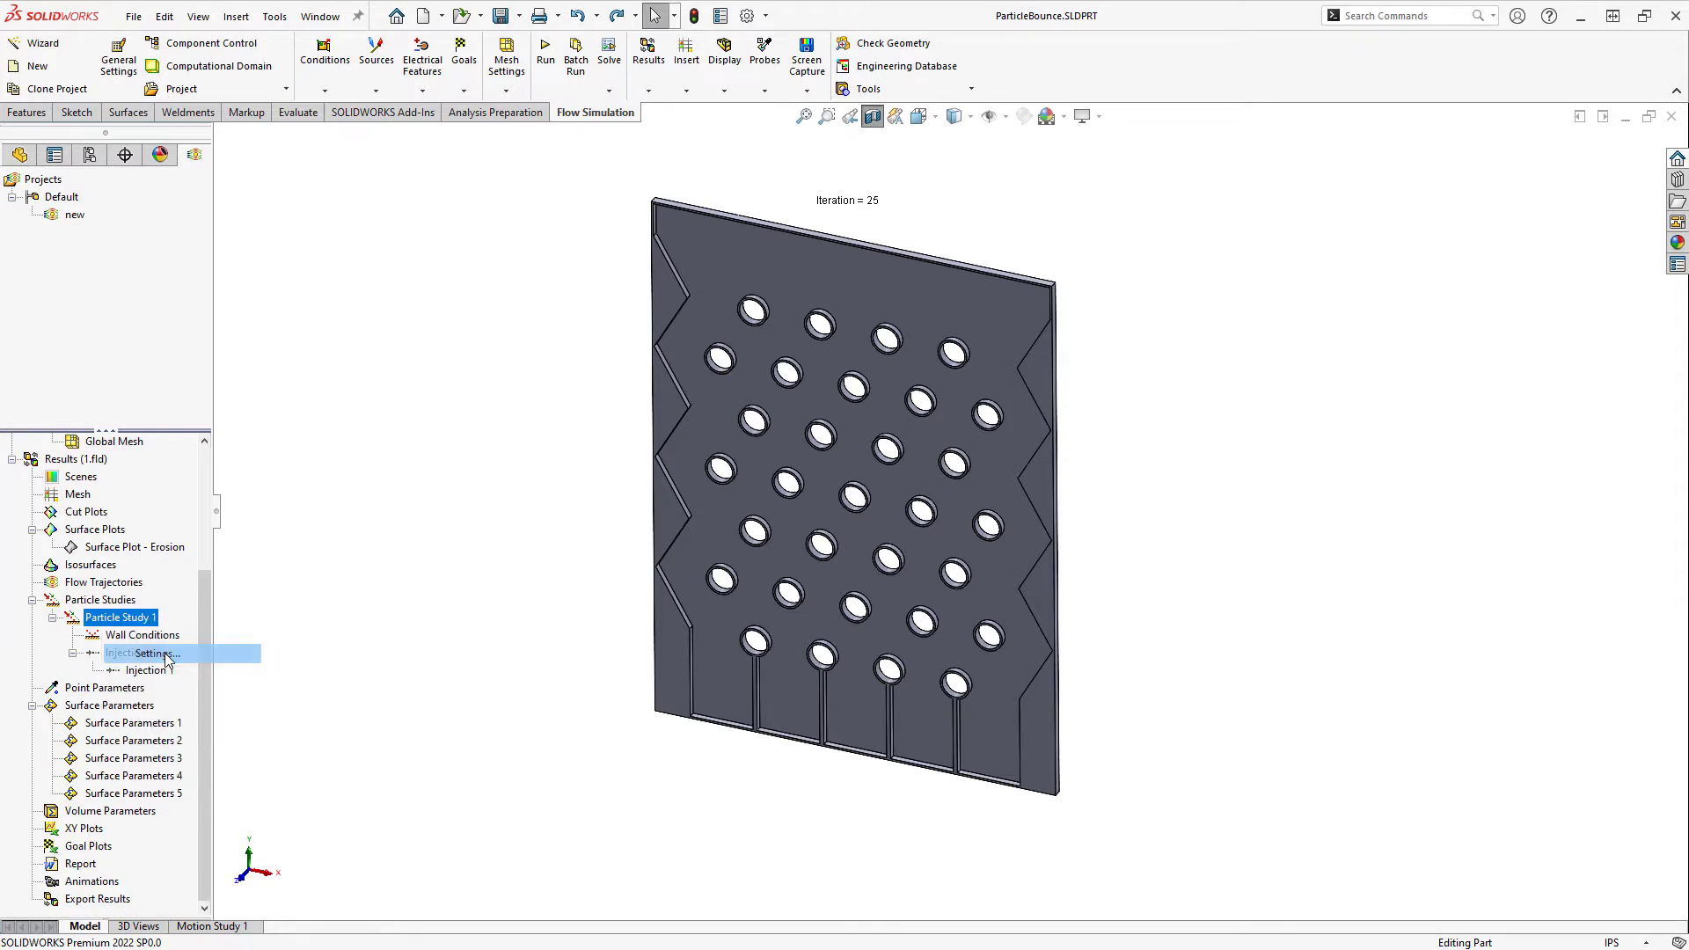
Review Particle Study 1's settings and its Default Wall Condition of Reflection with 0.5 restitution coefficients
double_click(204, 651)
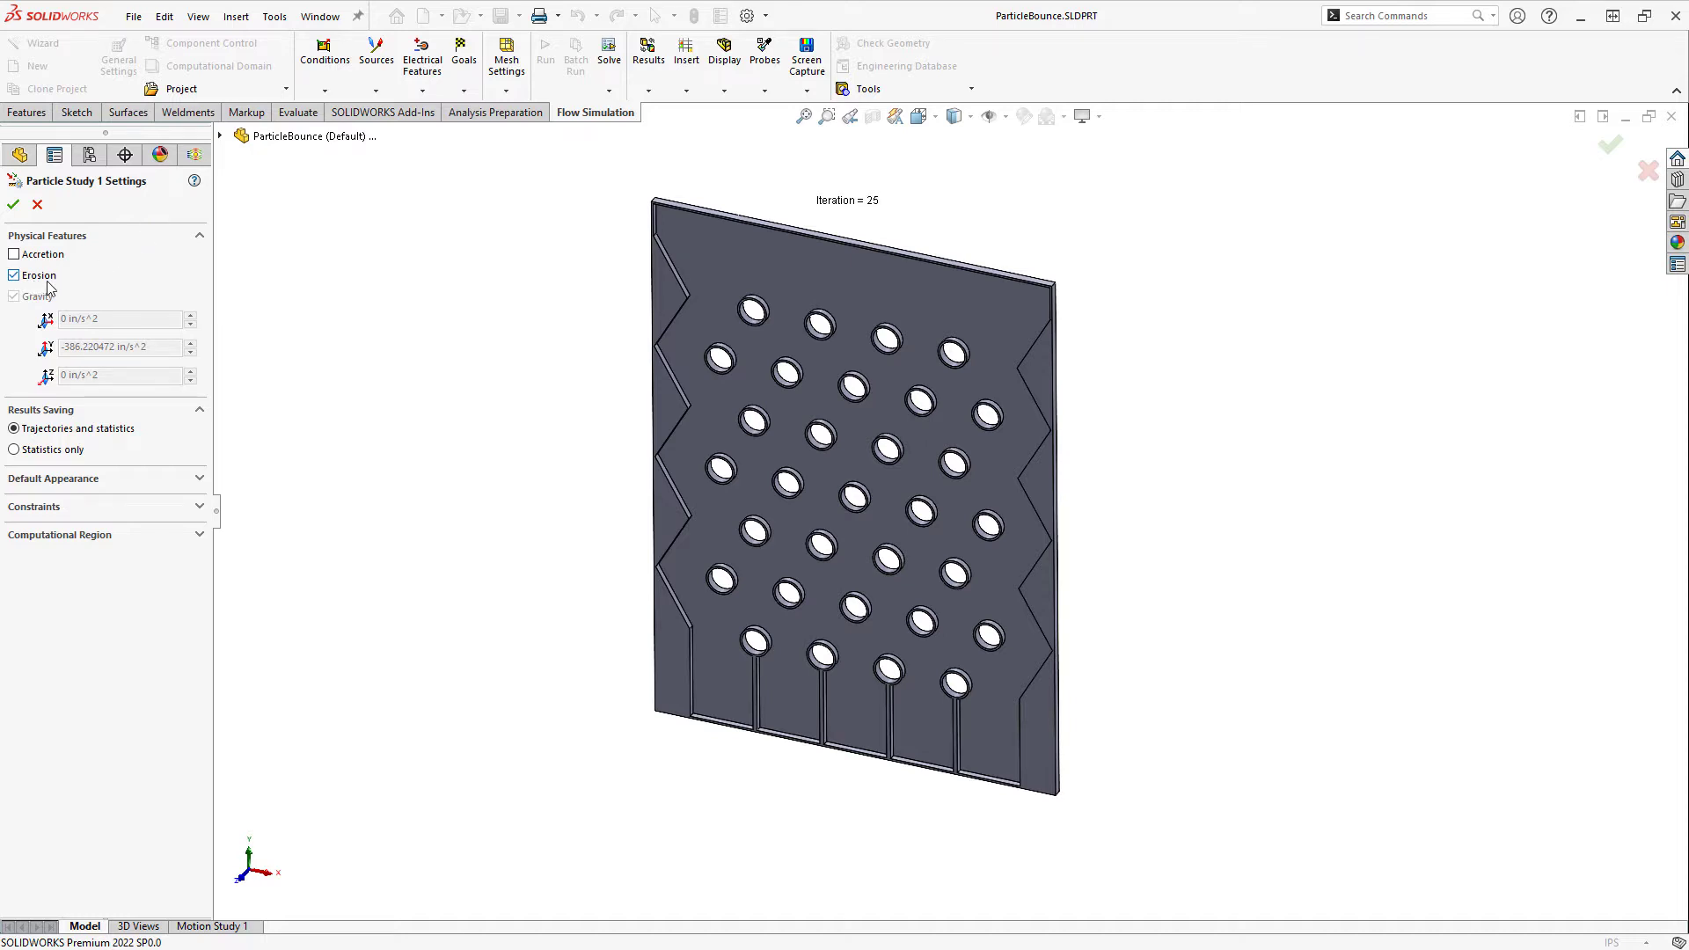
left_click(38, 205)
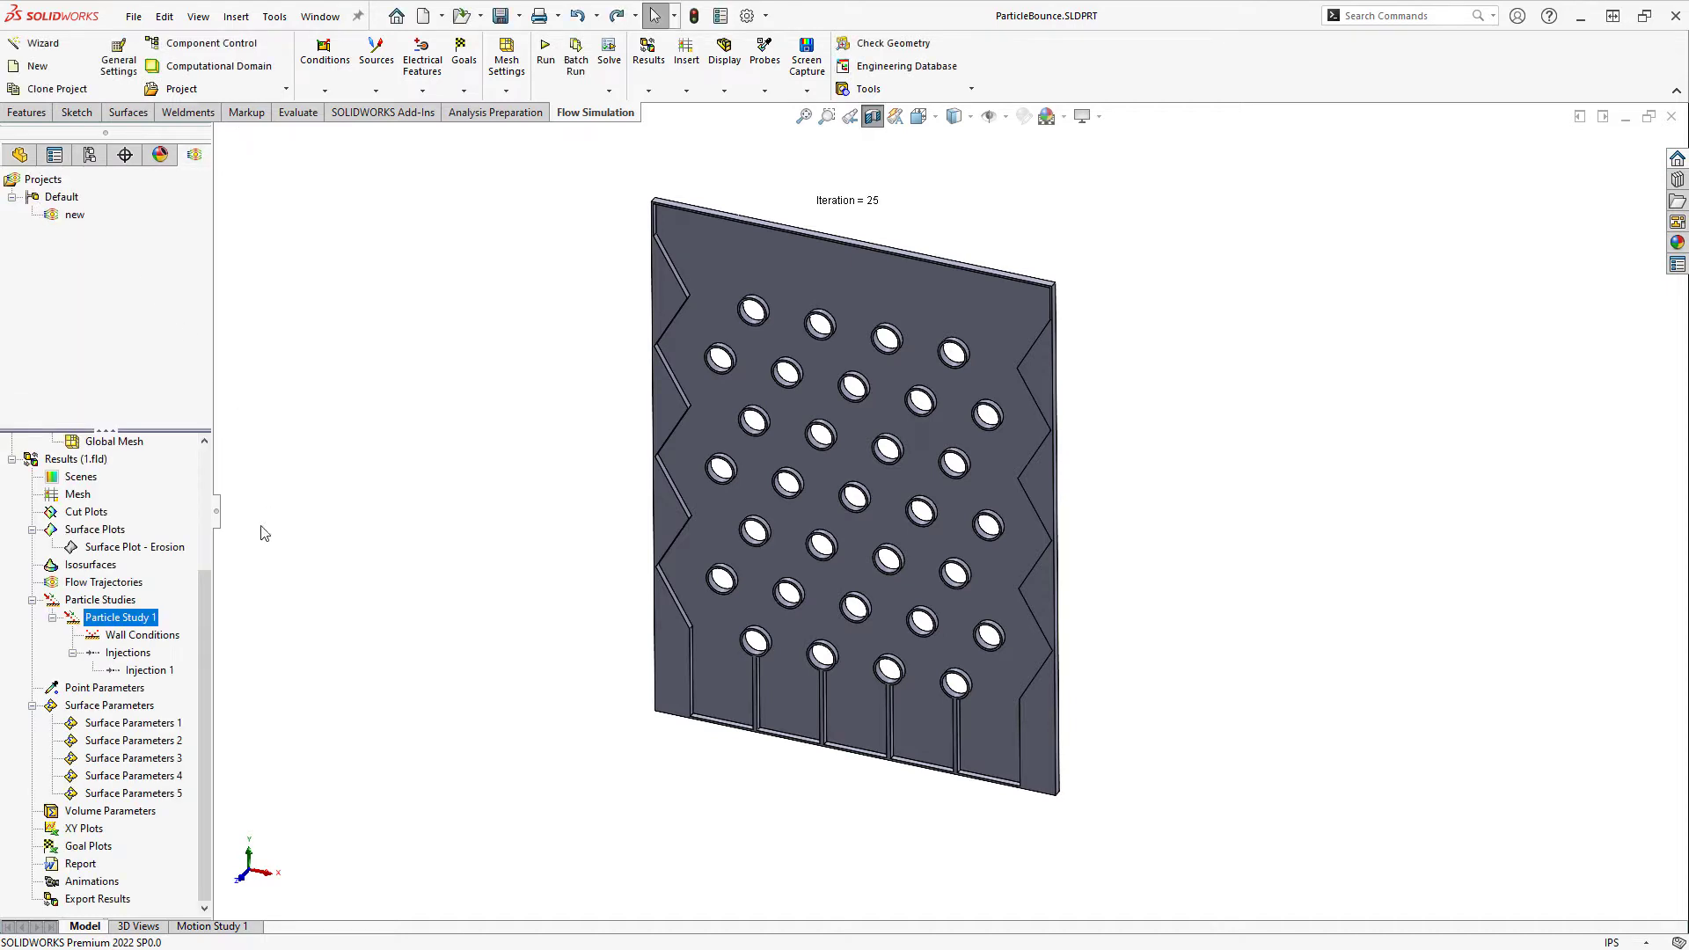
right_click(167, 639)
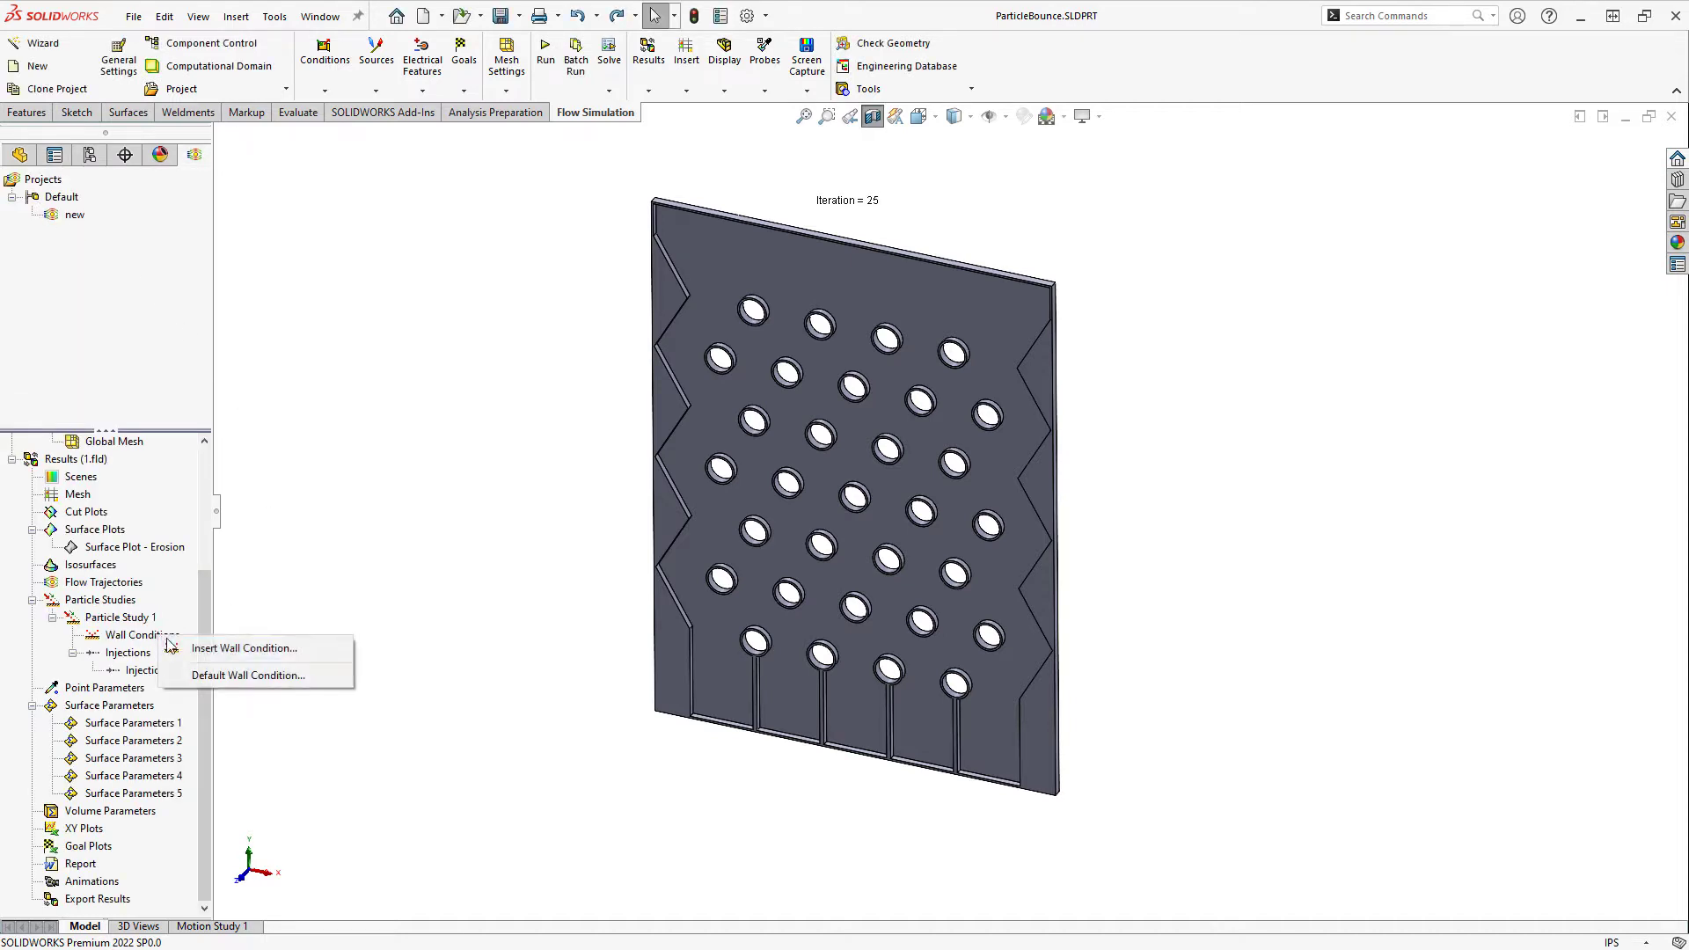
left_click(229, 675)
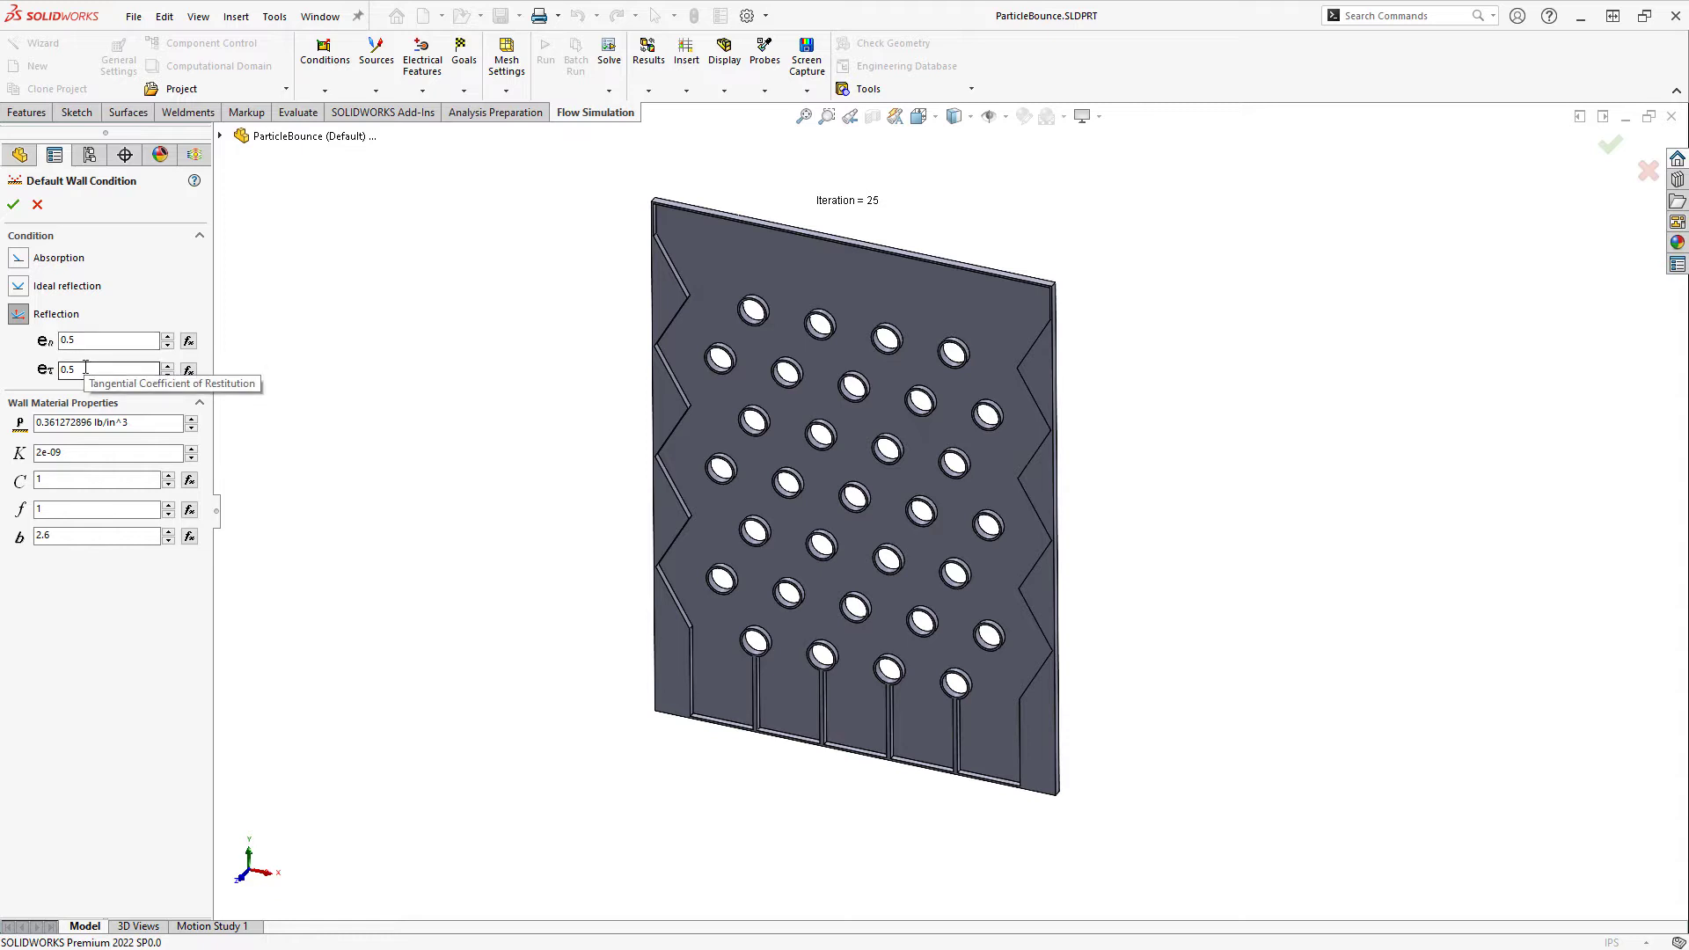
left_click(40, 205)
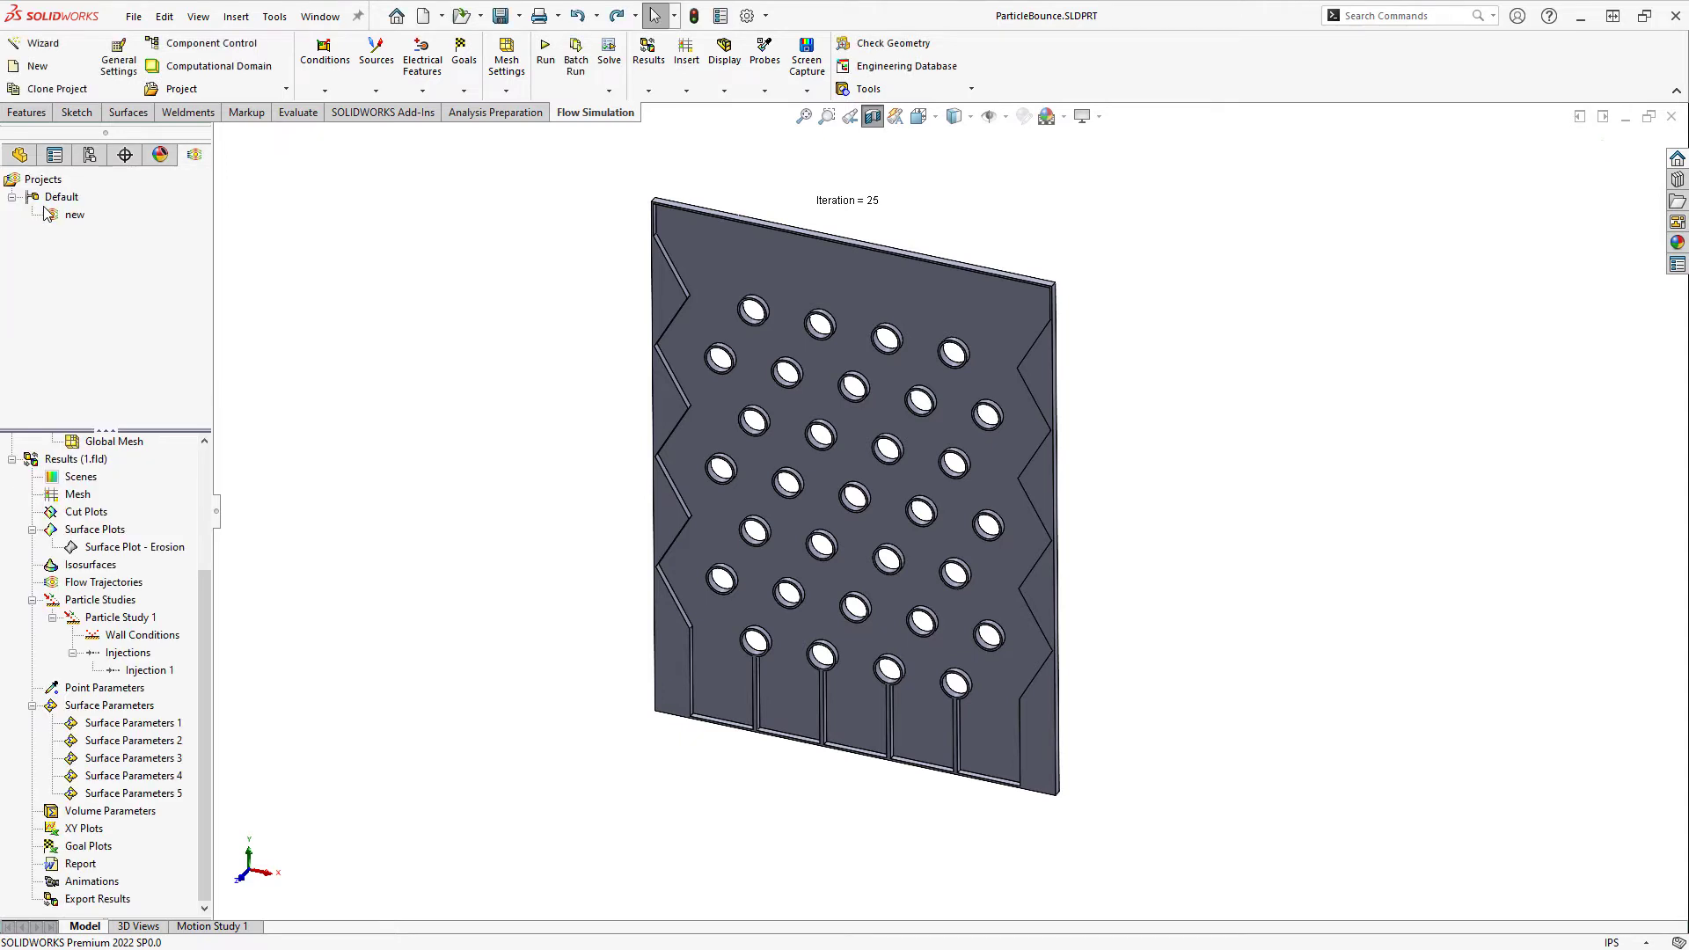
Play the Injection 1 particle animation, coloured by pressure
right_click(131, 638)
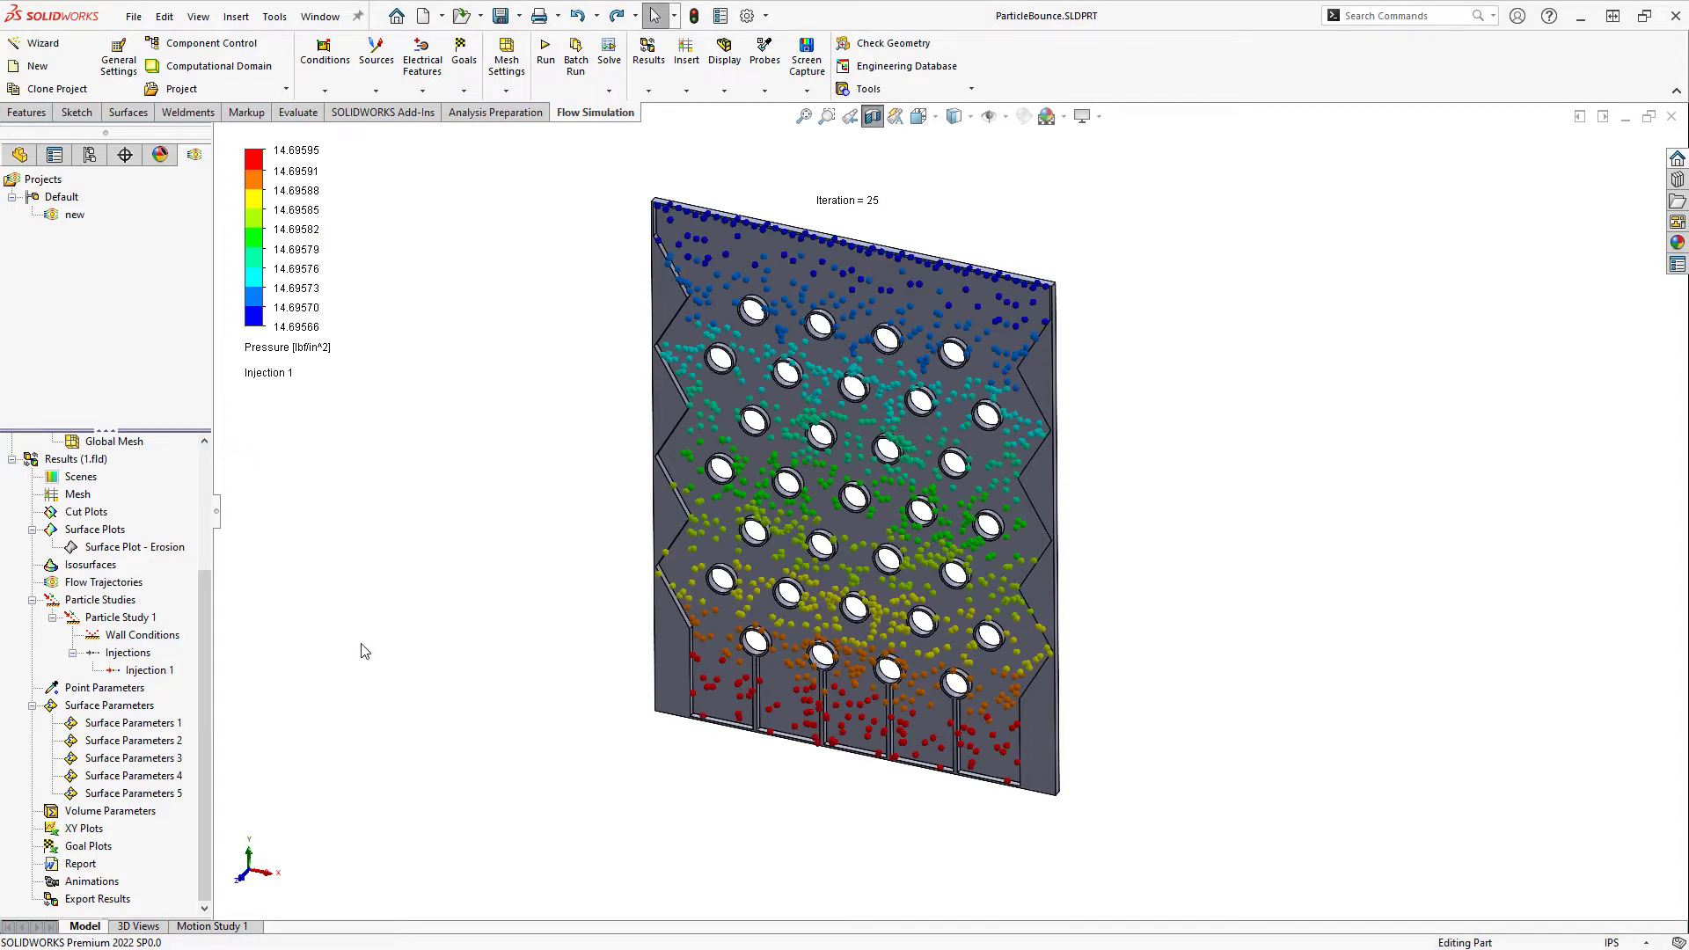
right_click(151, 671)
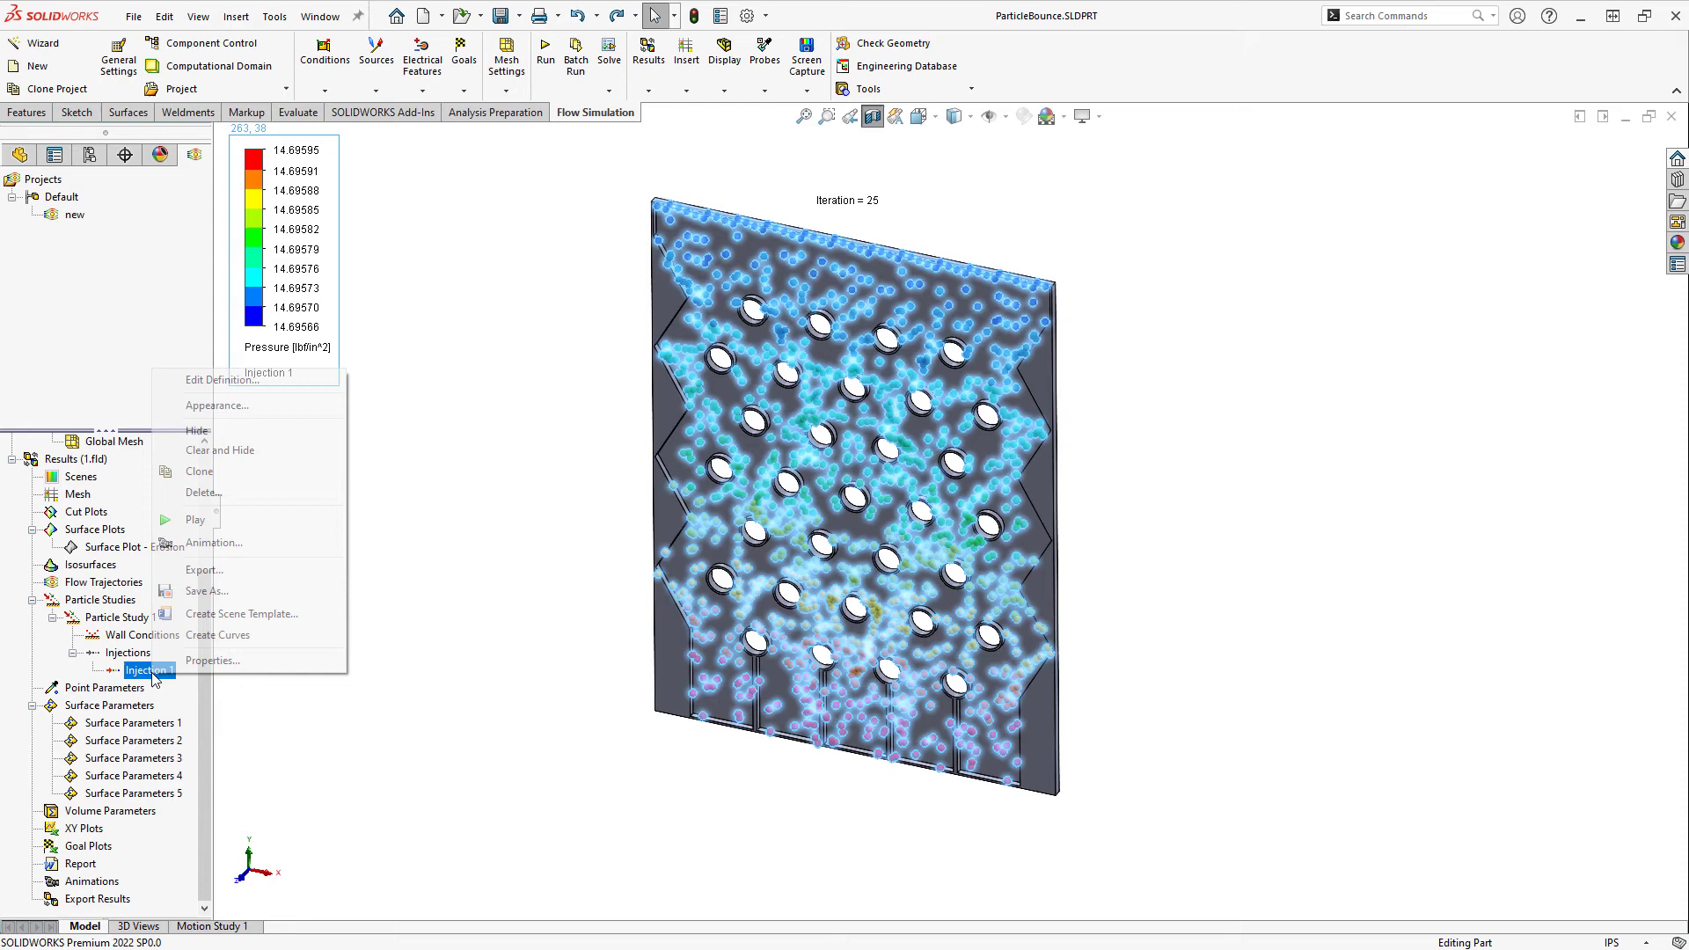
left_click(227, 521)
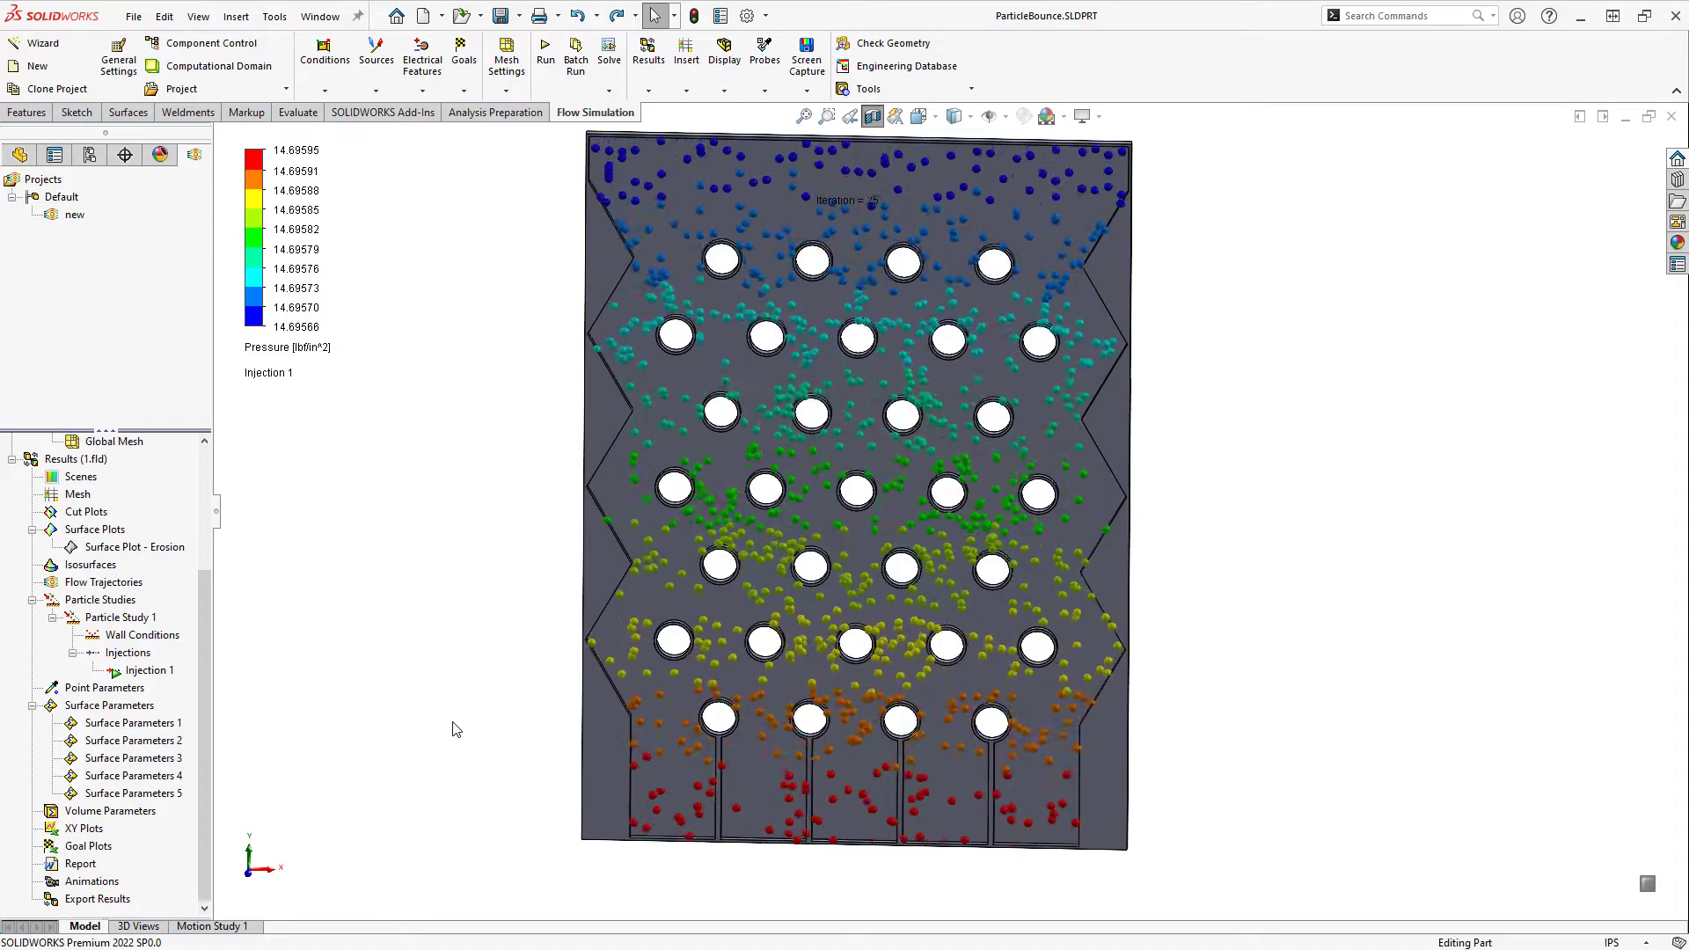
Show Surface Parameters 1–5 particle counts (10, 10, 12, 10, 11) and replay Injection 1
left_click(155, 726)
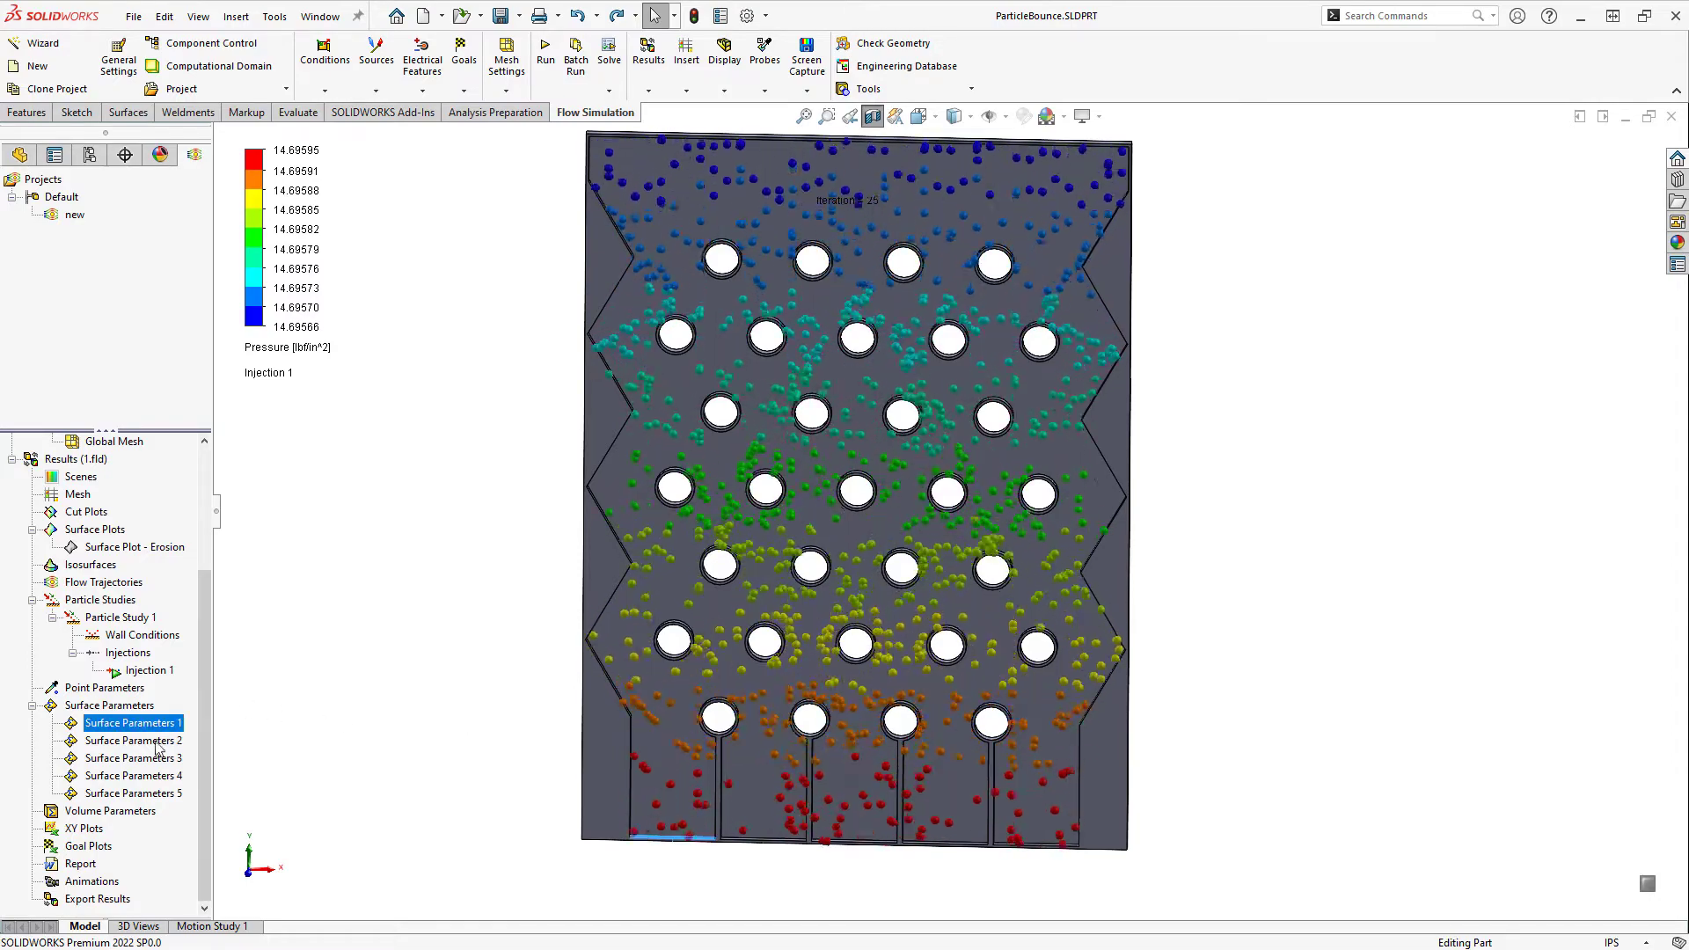
left_click(153, 794, "shift")
right_click(153, 794)
left_click(193, 819)
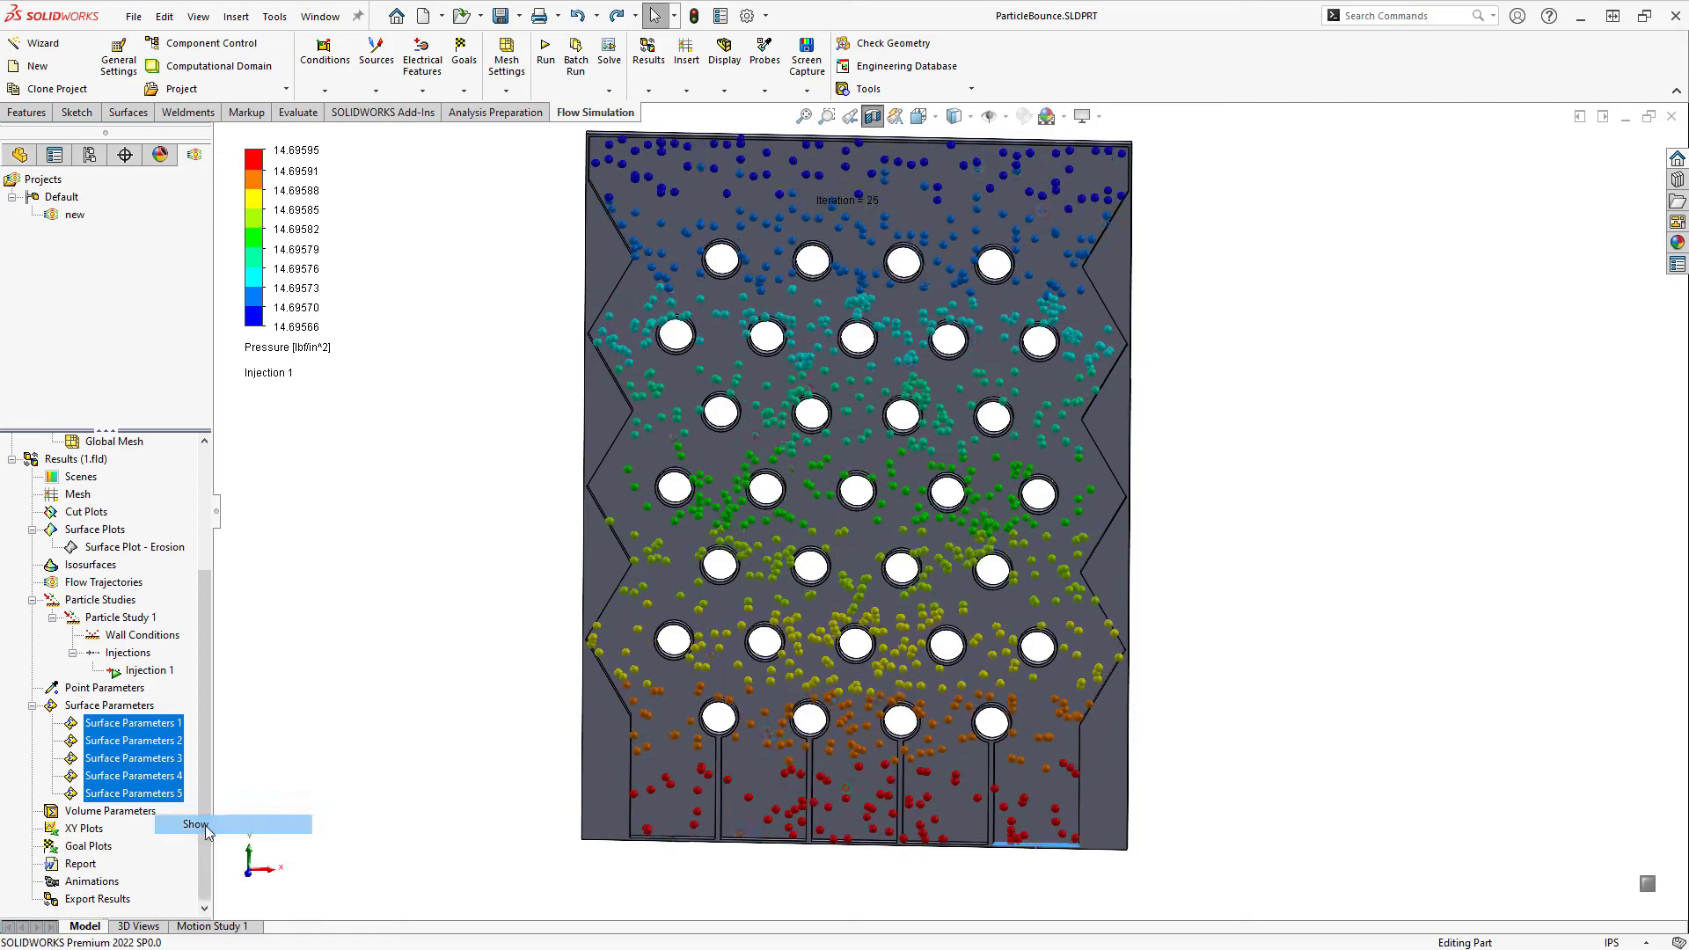
left_click(403, 690)
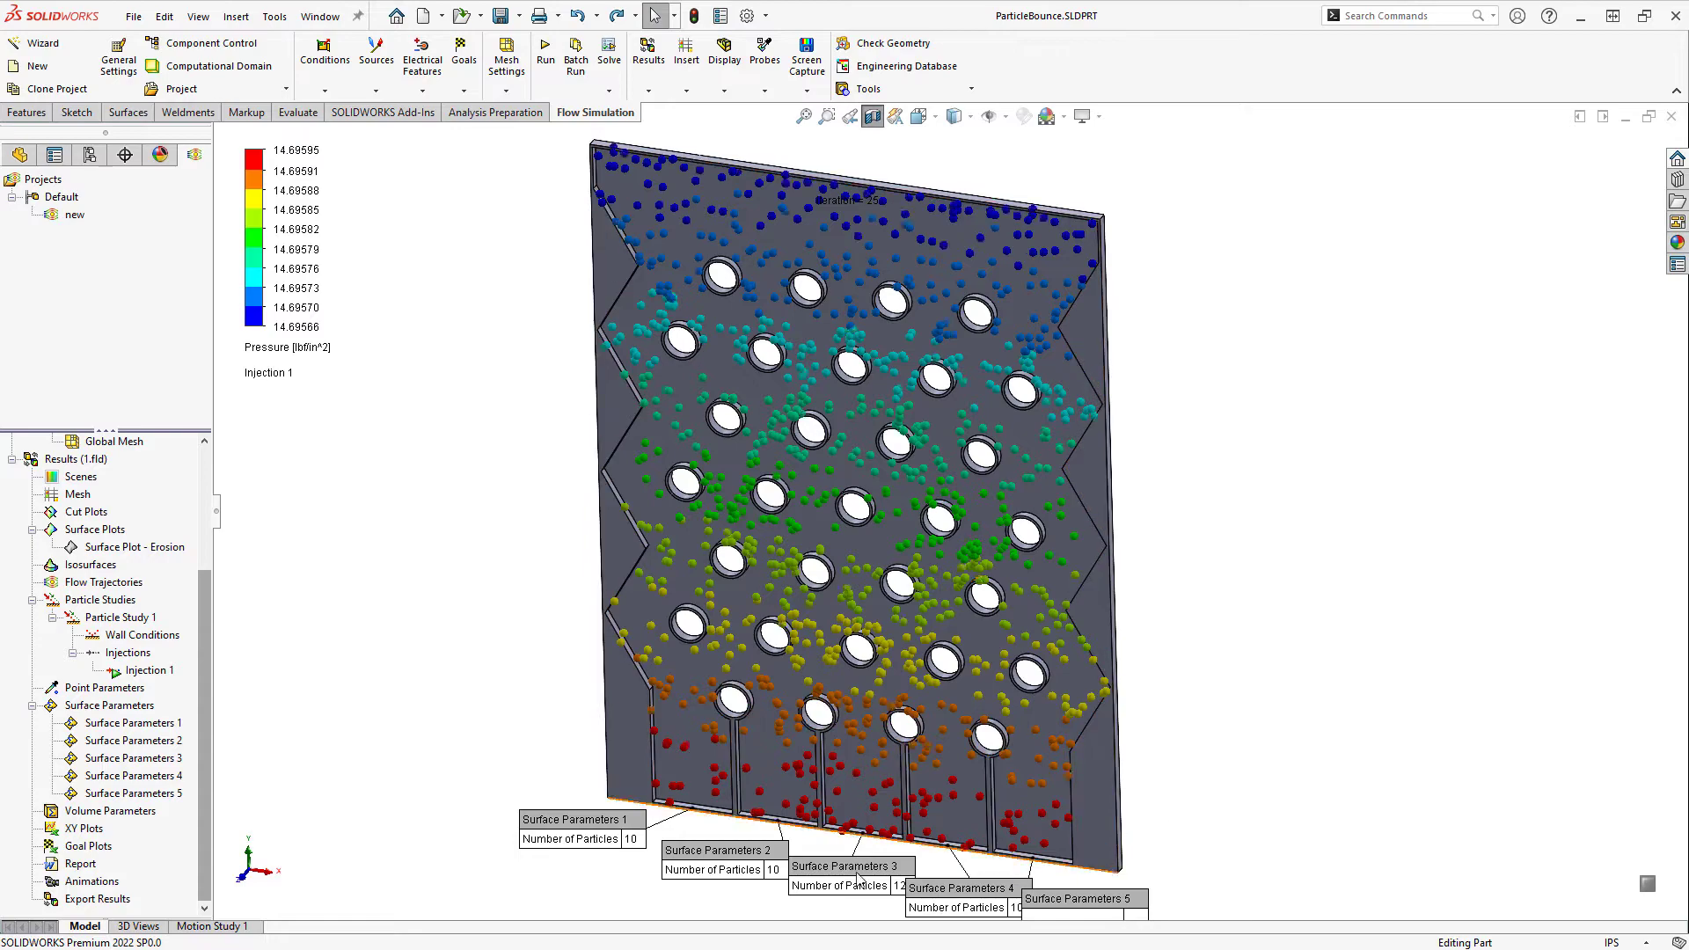
right_click(146, 673)
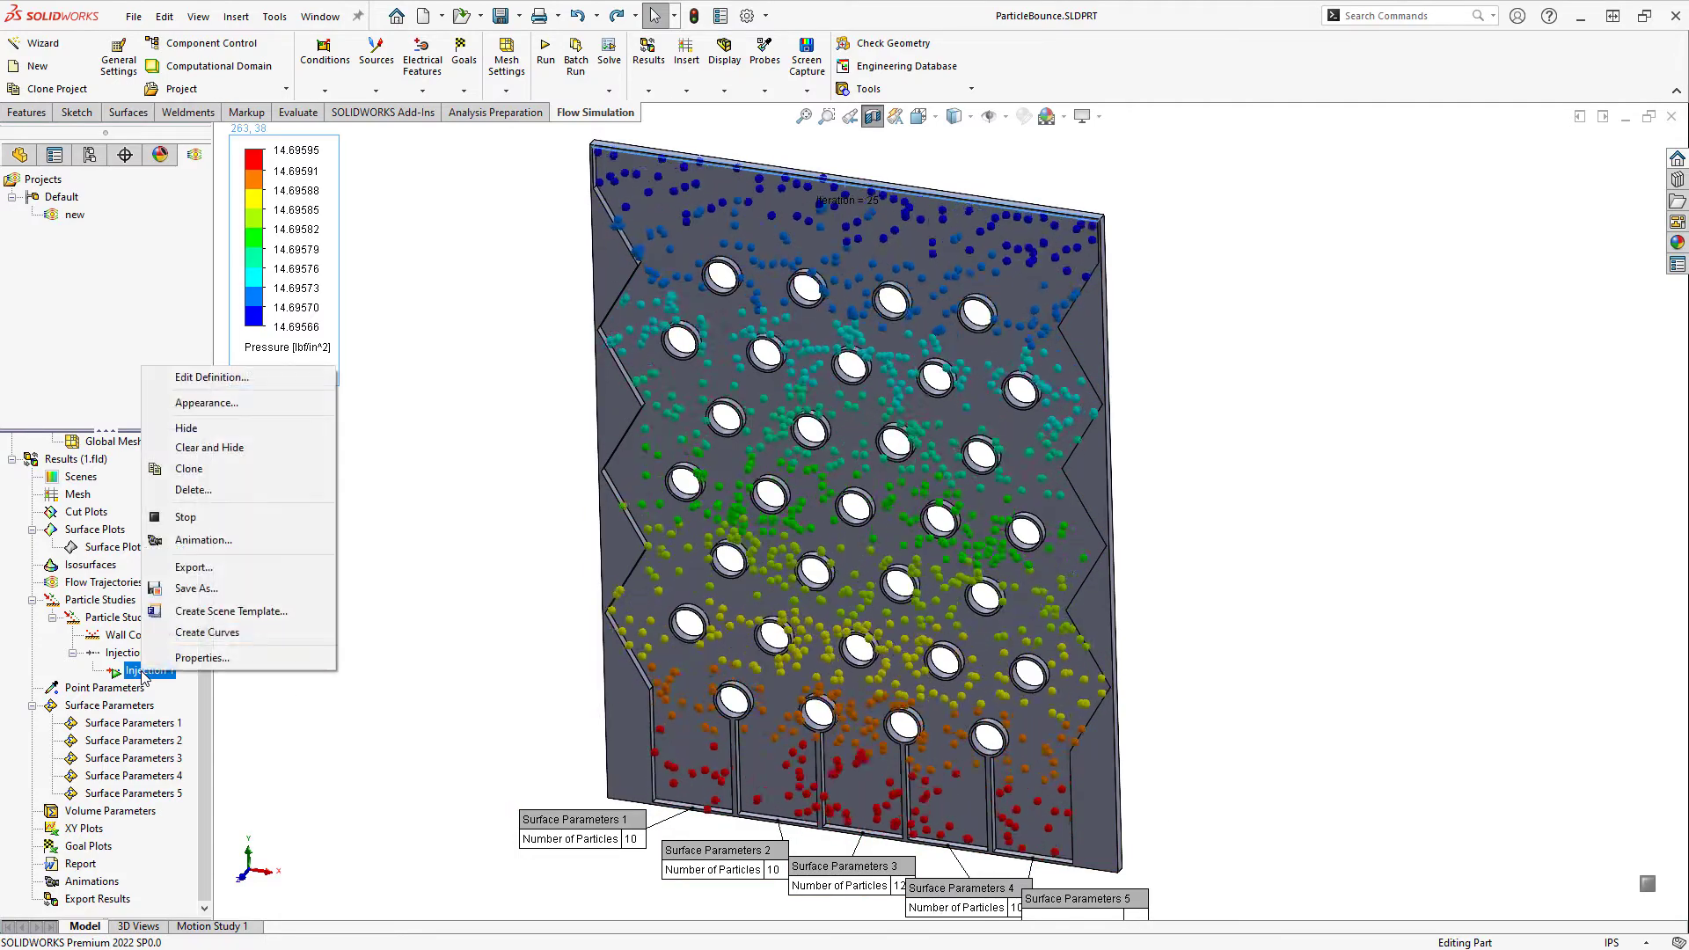
left_click(184, 540)
Show the Surface Plot - Erosion contours (0 to 0.0115 in/year) and zoom in on the plate
right_click(140, 548)
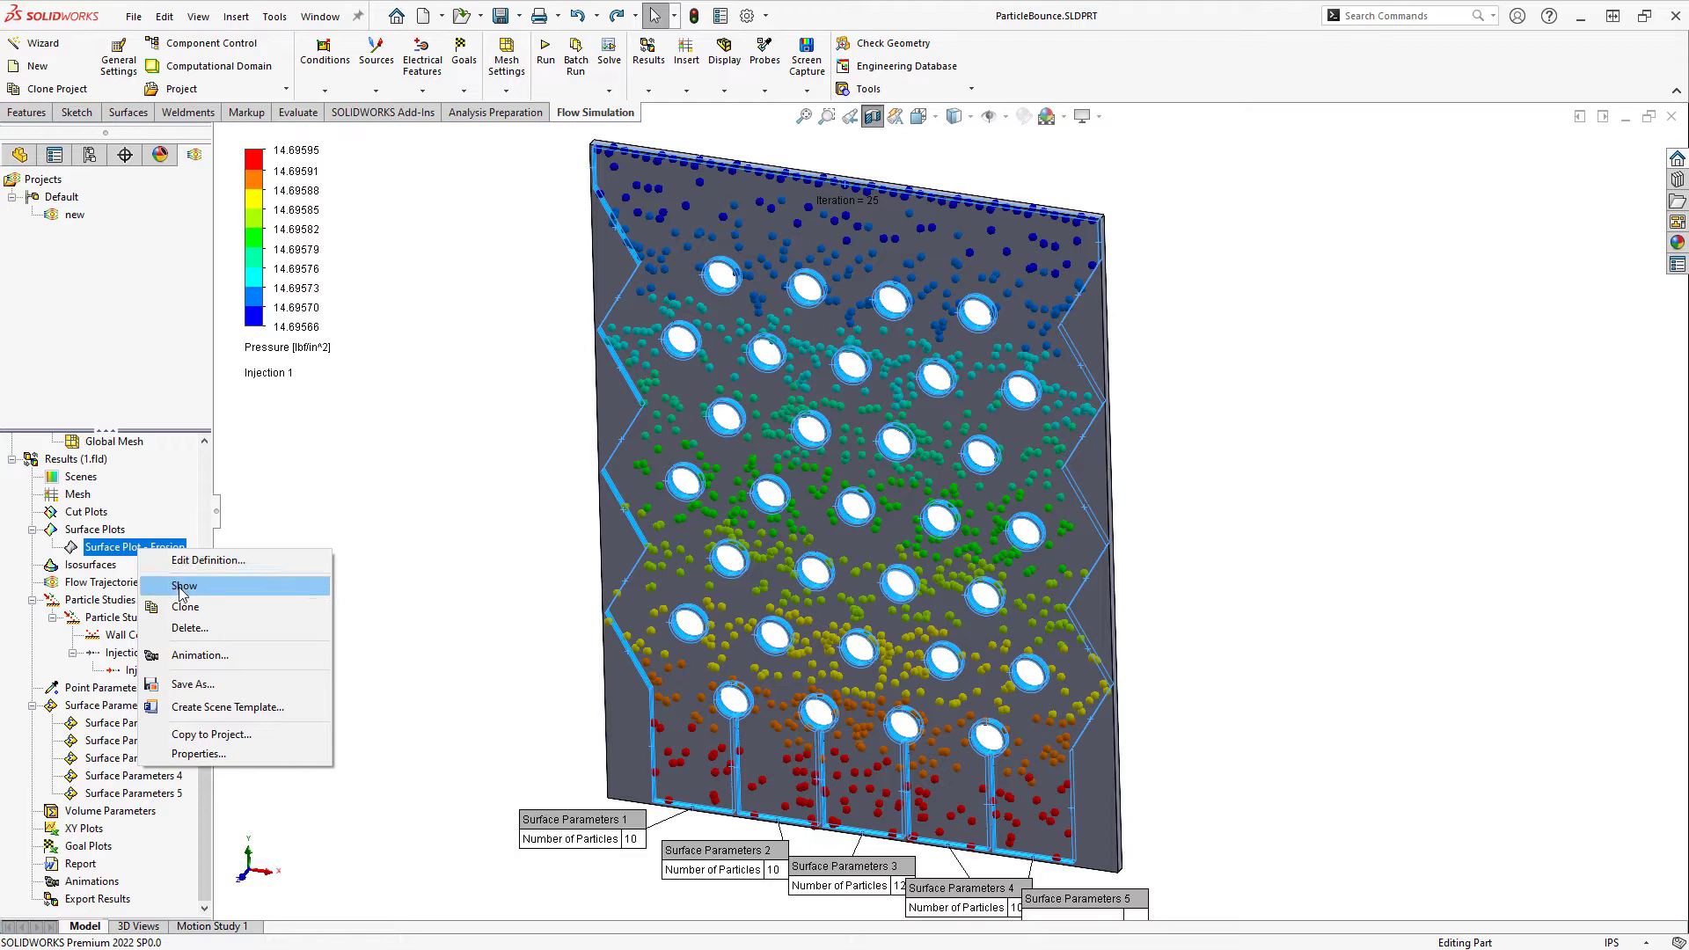
left_click(182, 587)
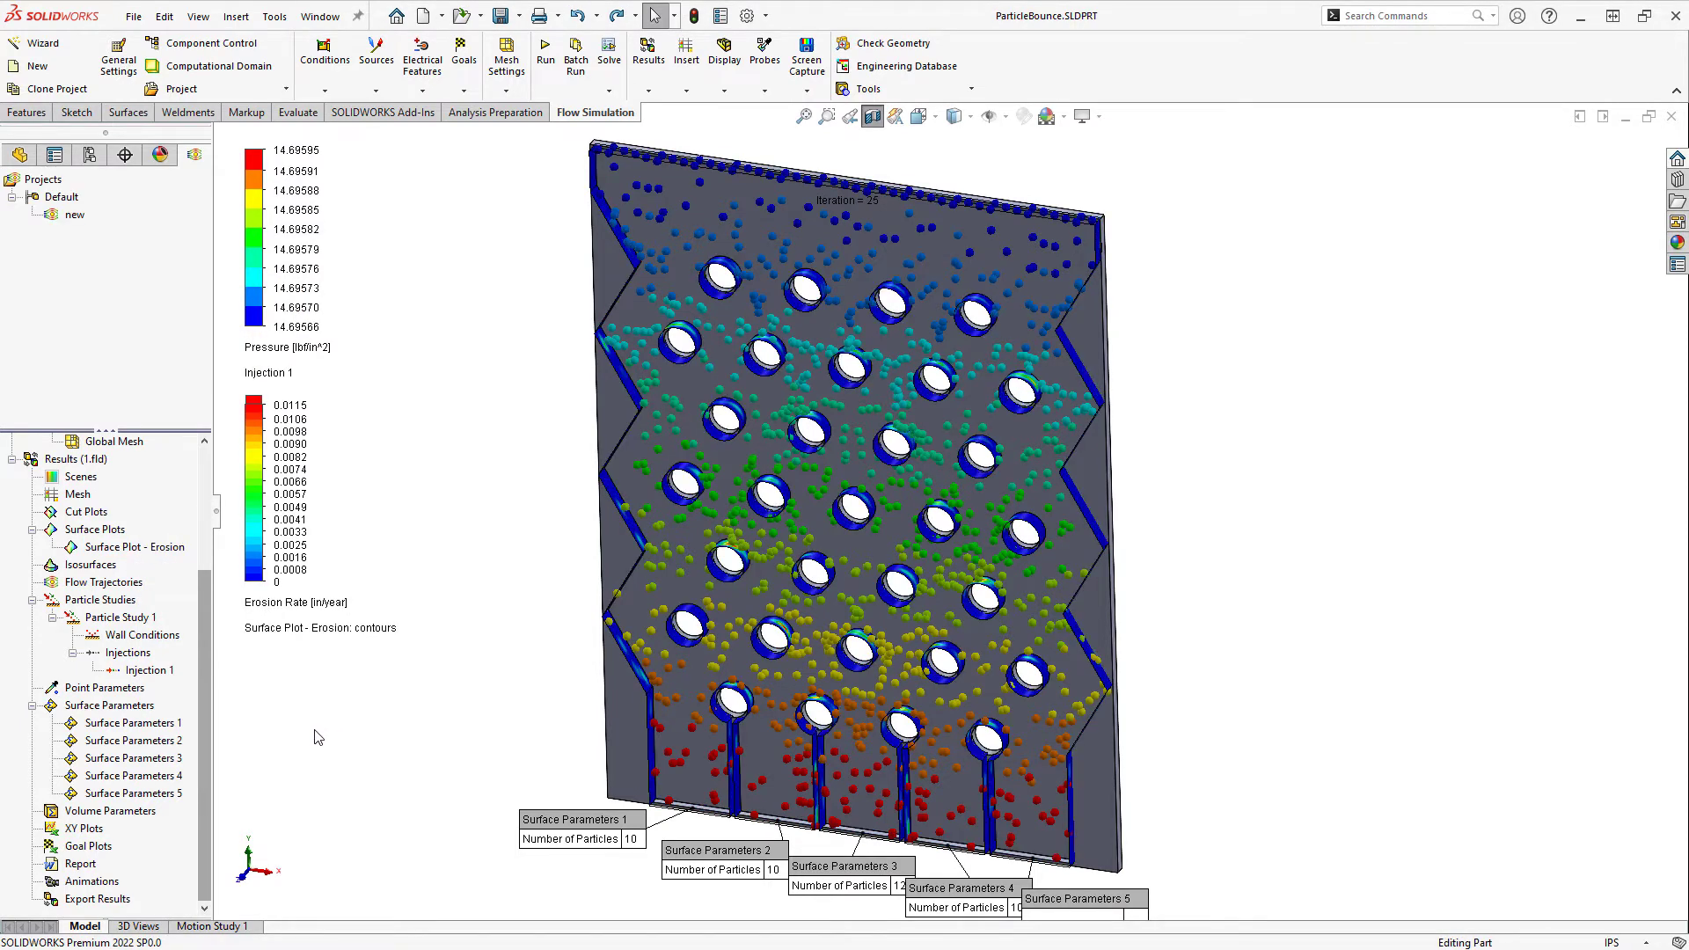
scroll(332, 735, "down", 3)
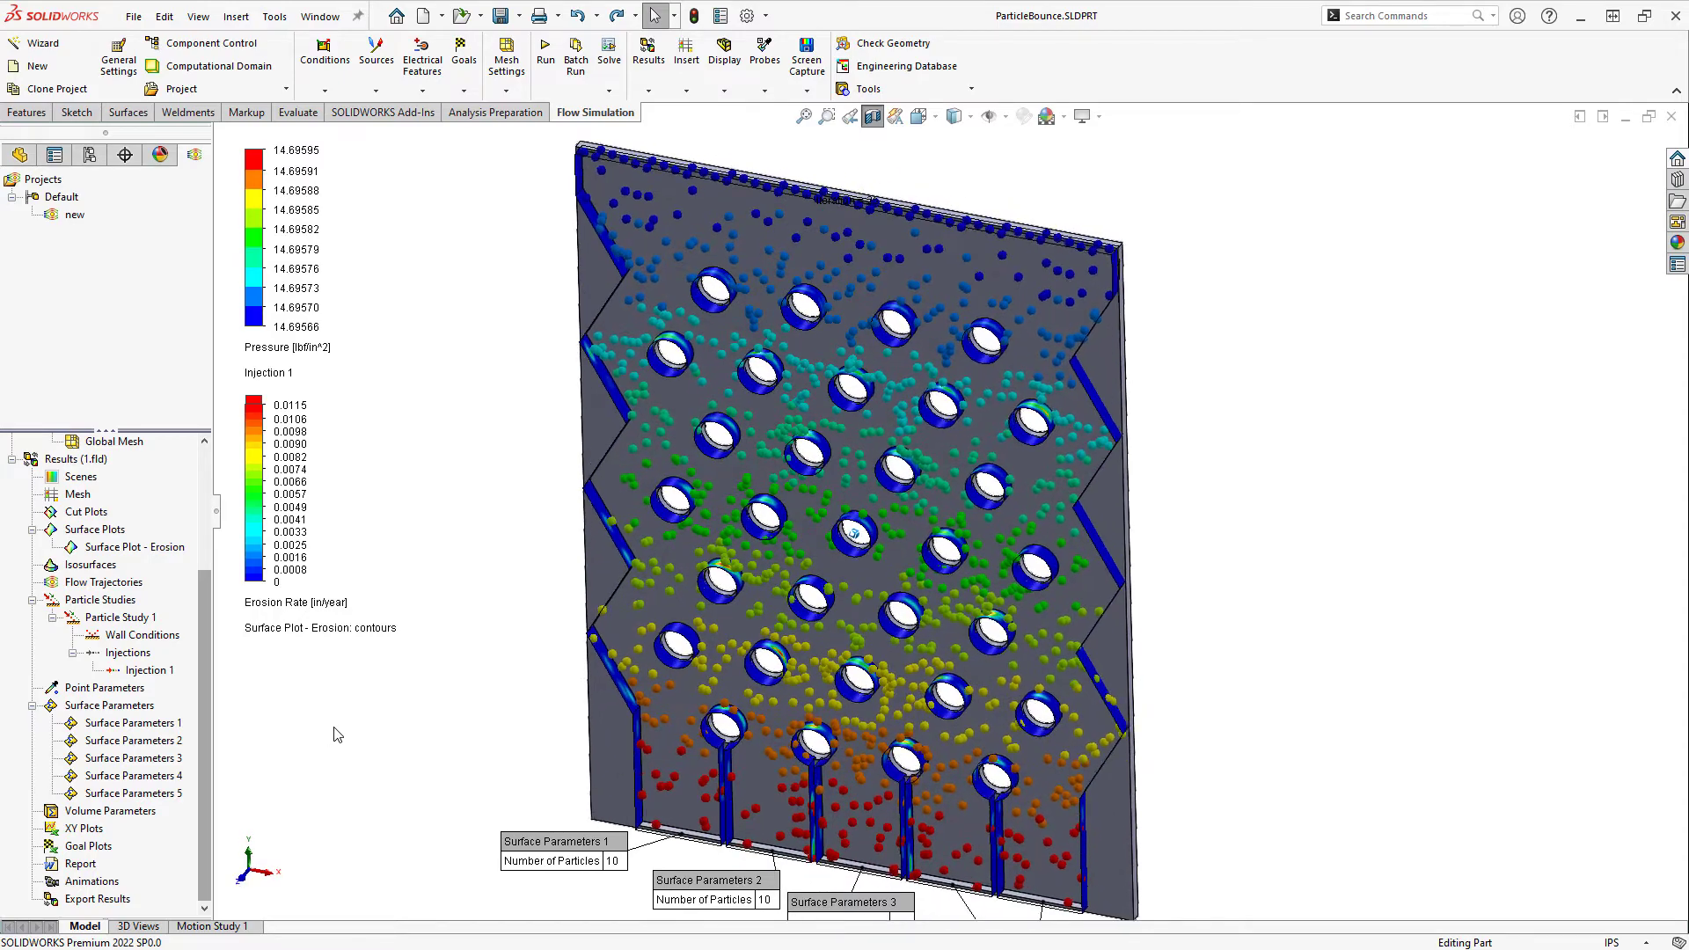